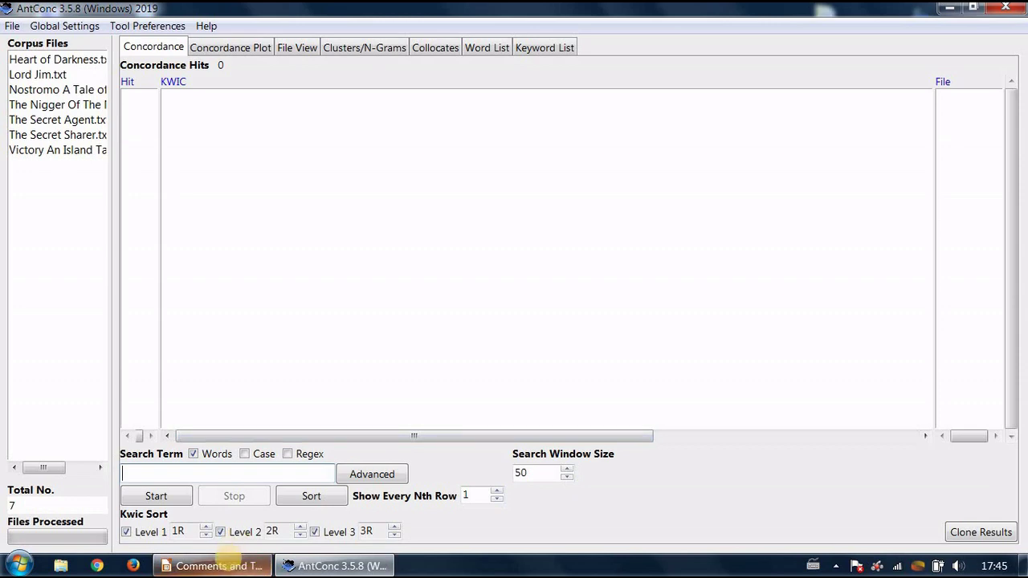
- Check the first task on the keyness slide in Impress, and search the corpus concordance in AntConc for "sea"
mouse_move(212, 566)
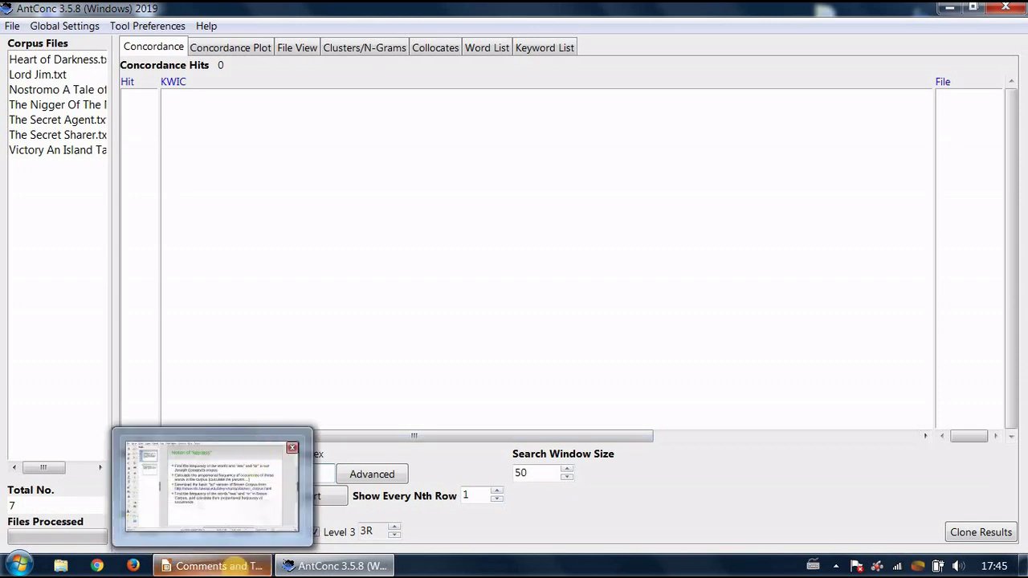
left_click(228, 565)
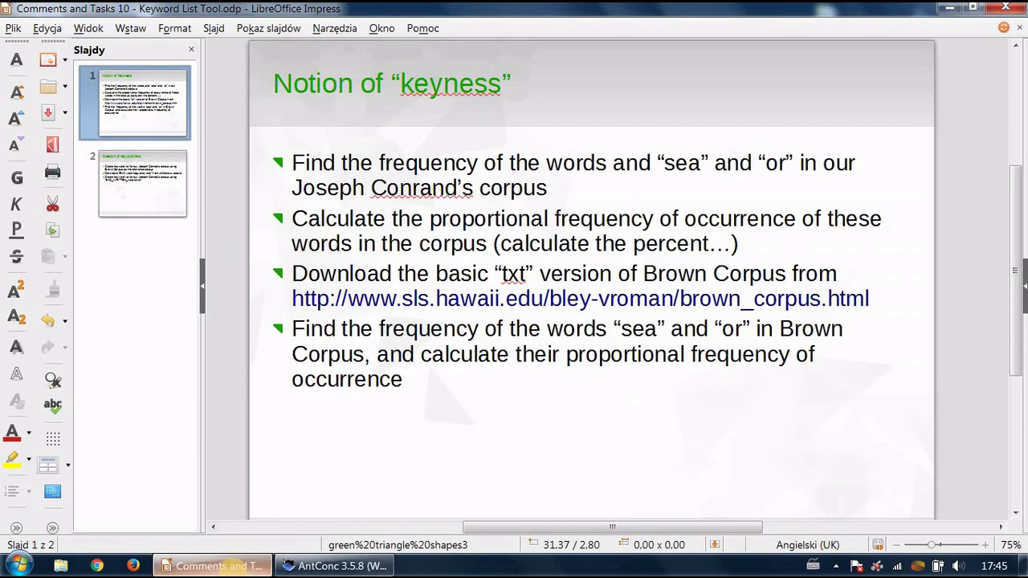
left_click(334, 565)
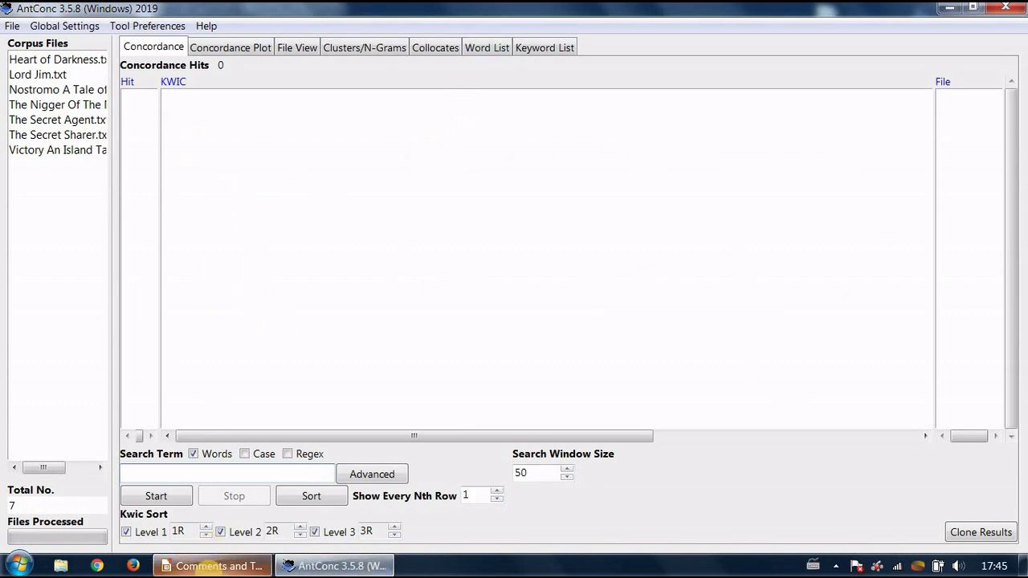
left_click(215, 567)
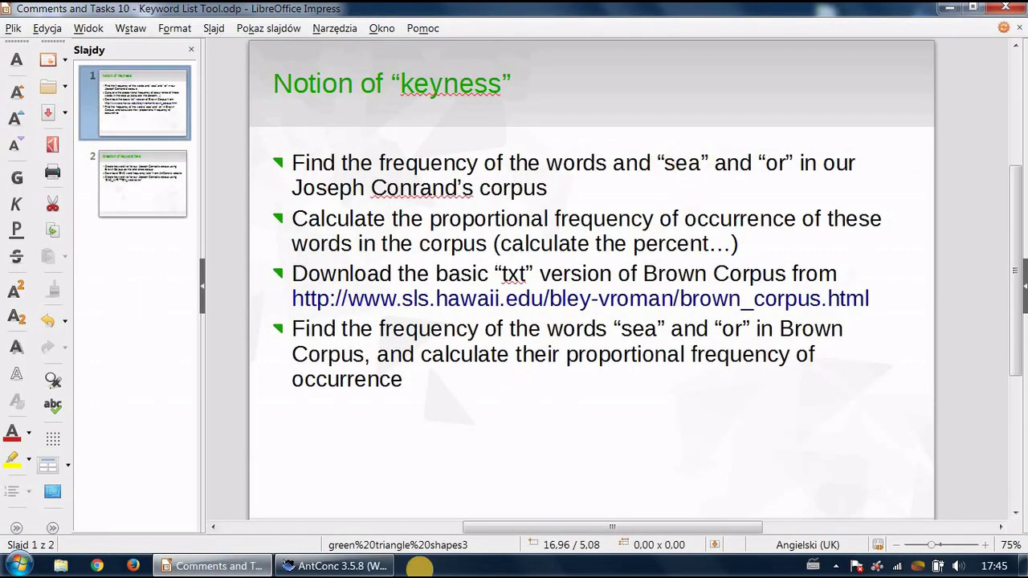
left_click(353, 565)
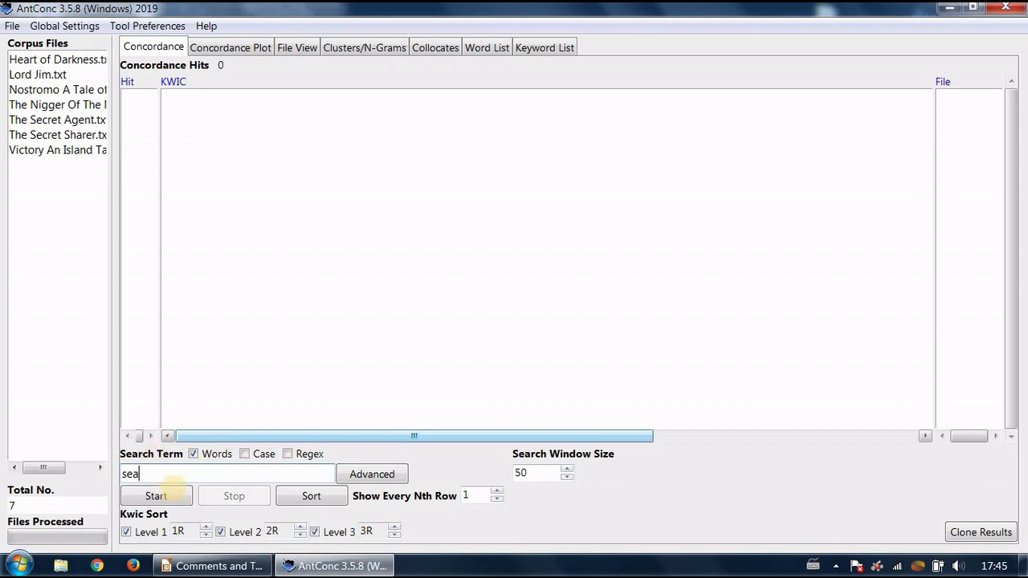
left_click(165, 494)
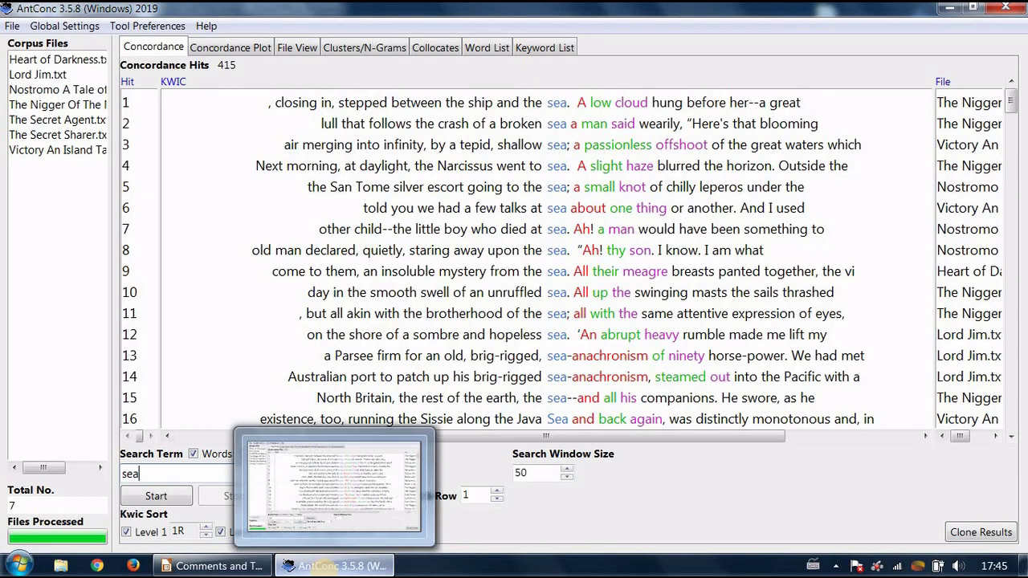
- Switch to LibreOffice Calc by opening a new blank spreadsheet, and maximize its window
left_click(330, 566)
left_click(213, 566)
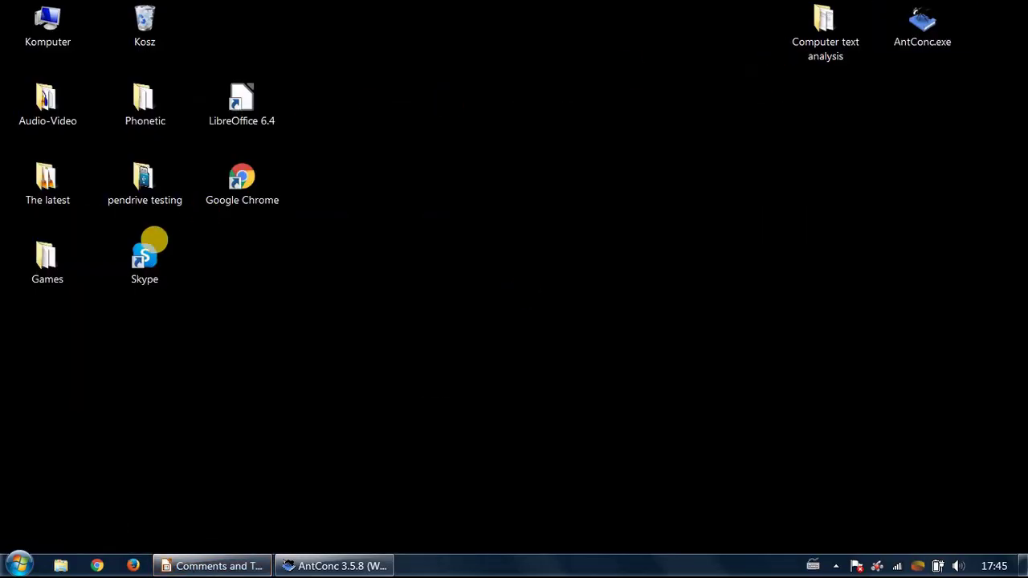
left_click(17, 564)
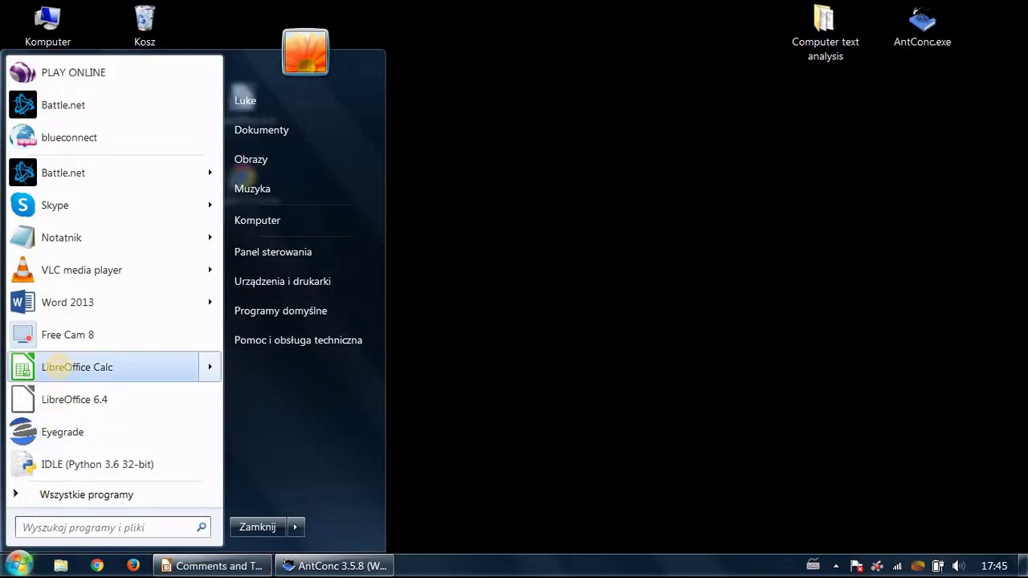
left_click(58, 367)
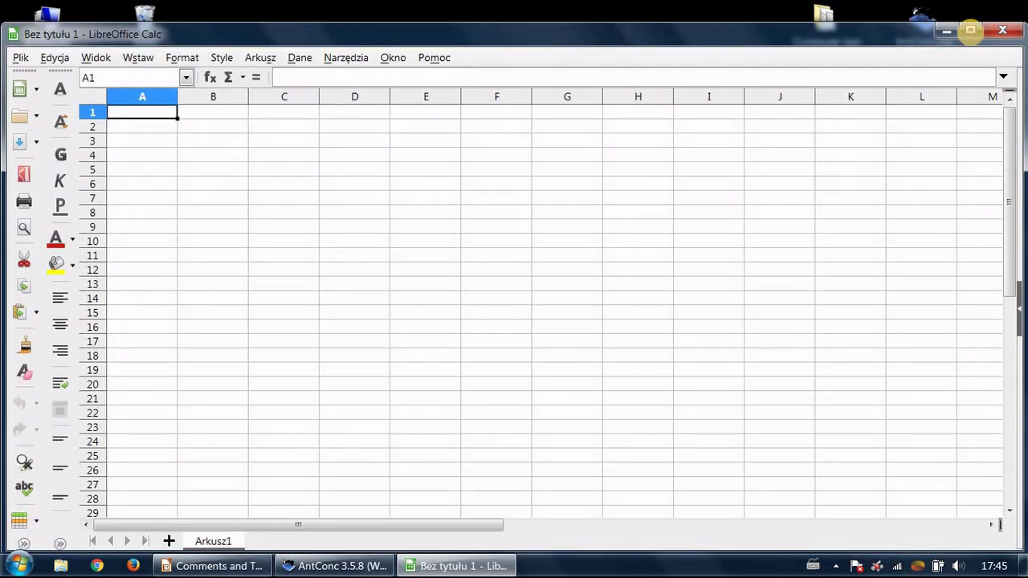
left_click(970, 30)
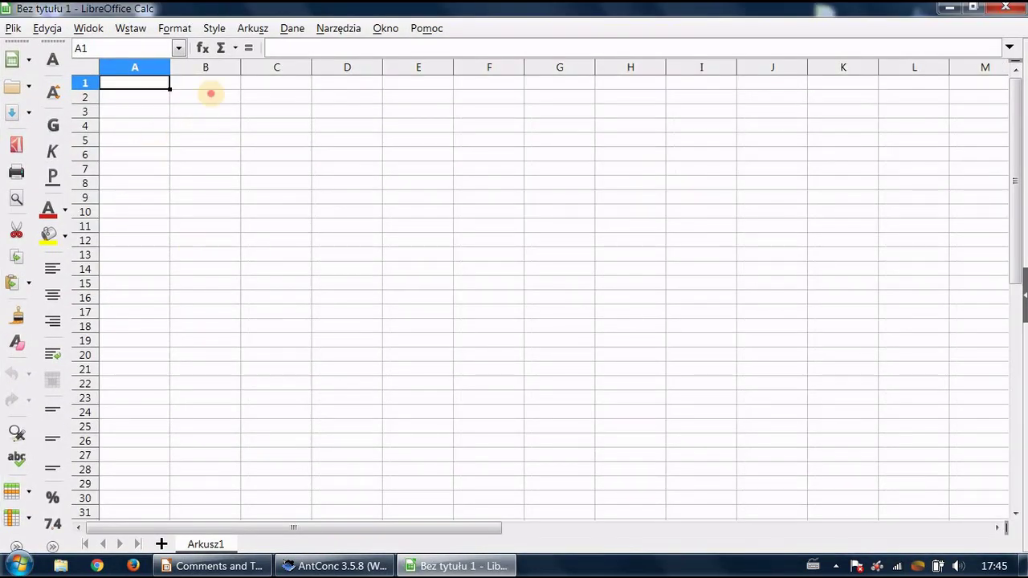
- Enter the heading "Joseph Conrad's Corpus" in B2, with the column labels "count" in B3 and "percent" in C3
left_click(208, 95)
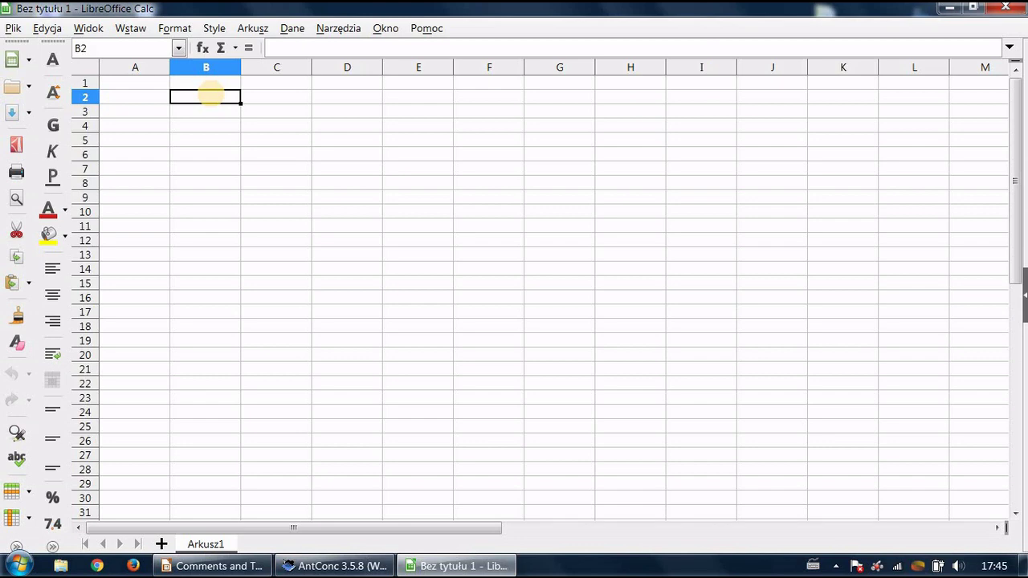
type("Jo")
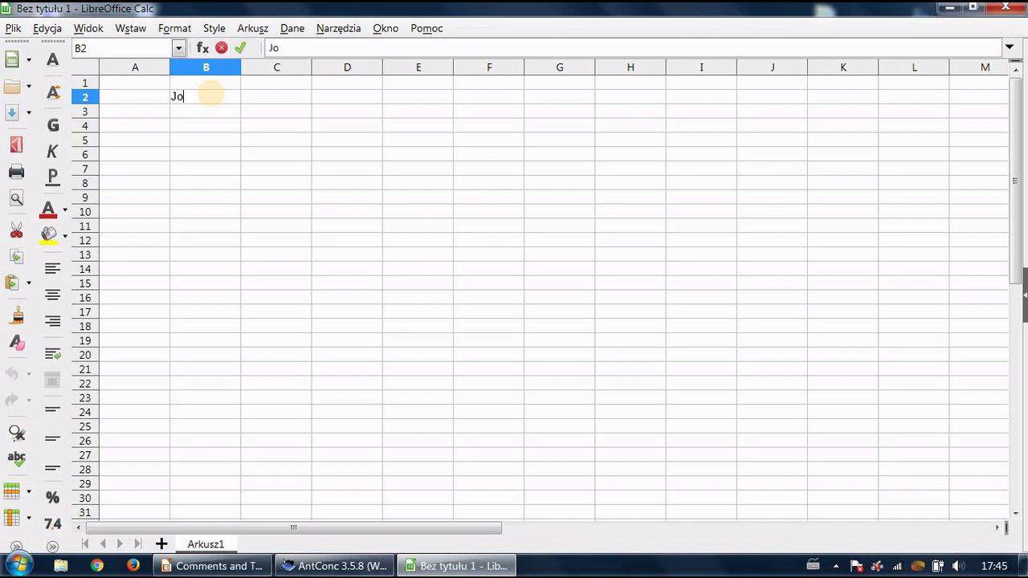
type("seph Conrad's Corpus")
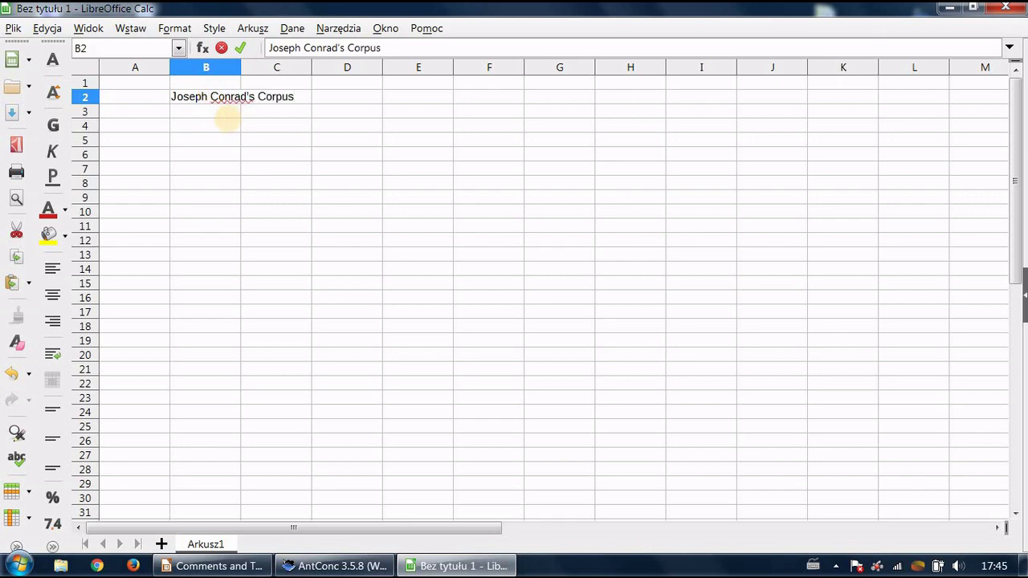
key("Return")
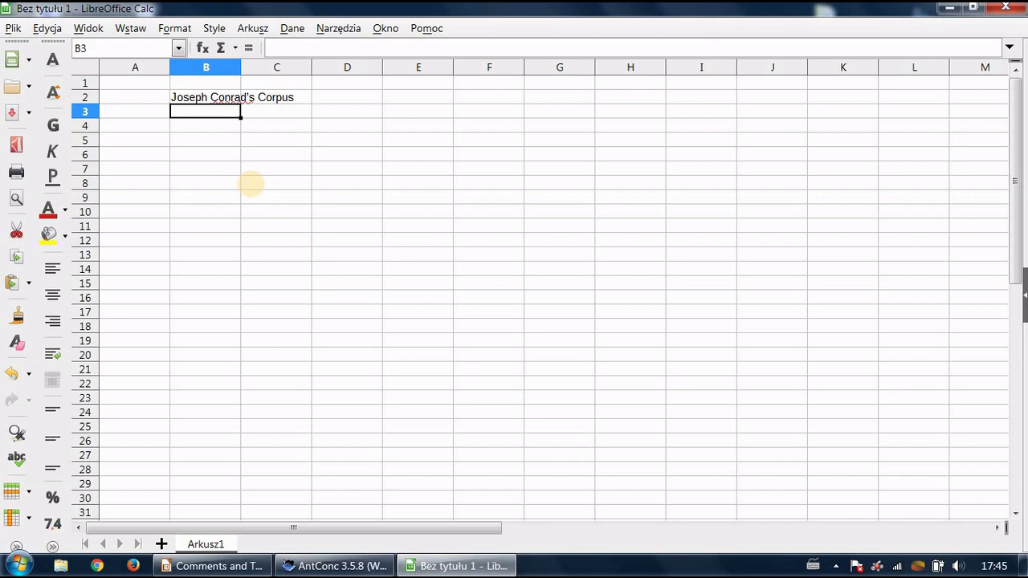
type("count")
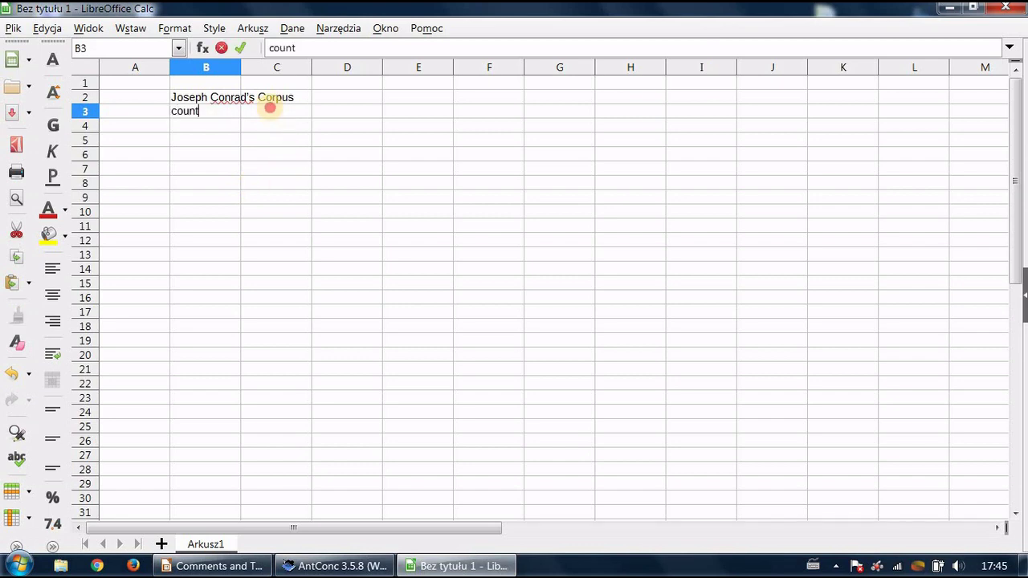
left_click(302, 115)
type("p")
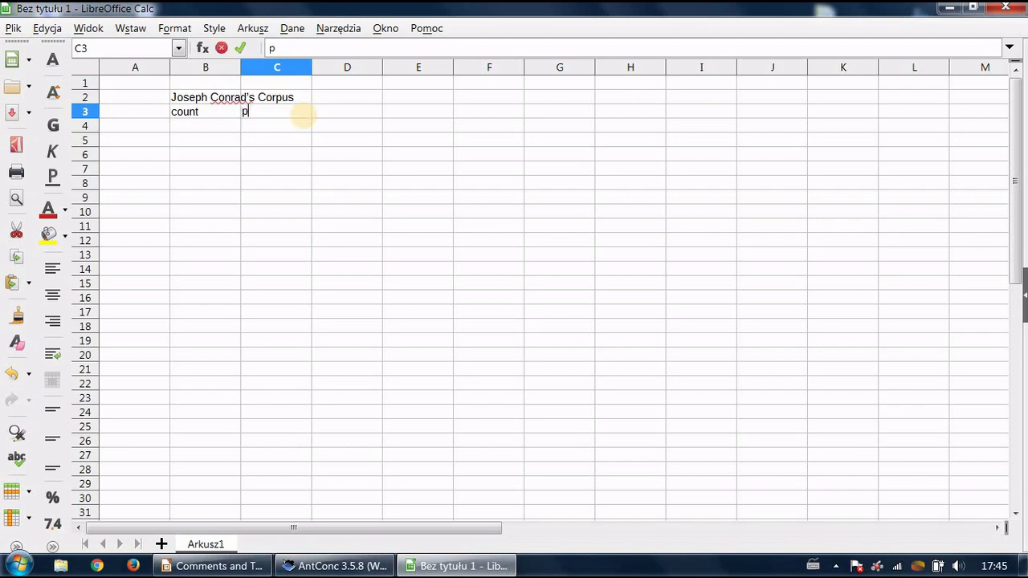
type("ercent")
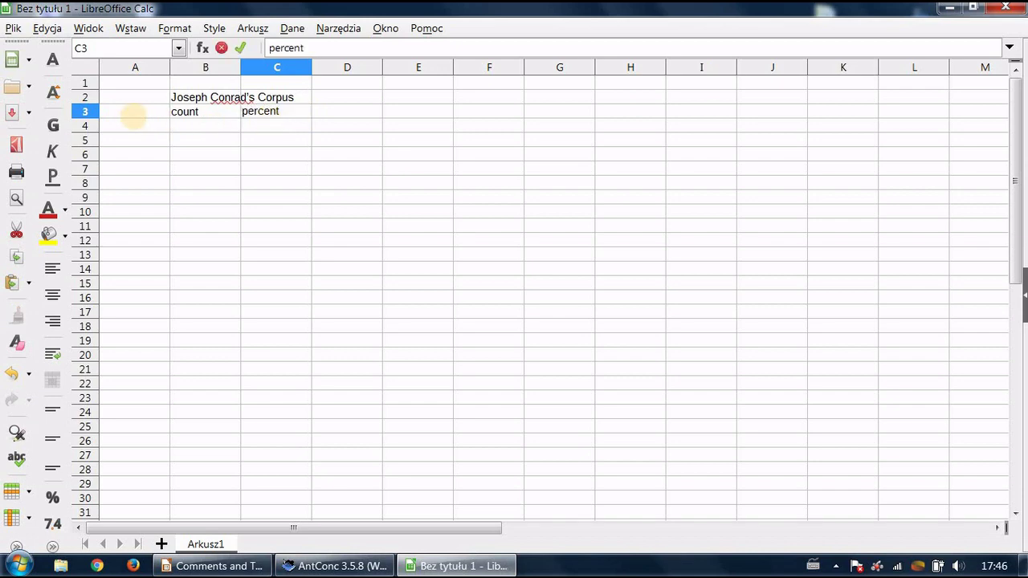
- Label A4 "sea" and enter its AntConc hit count of 415 in B4
left_click(135, 126)
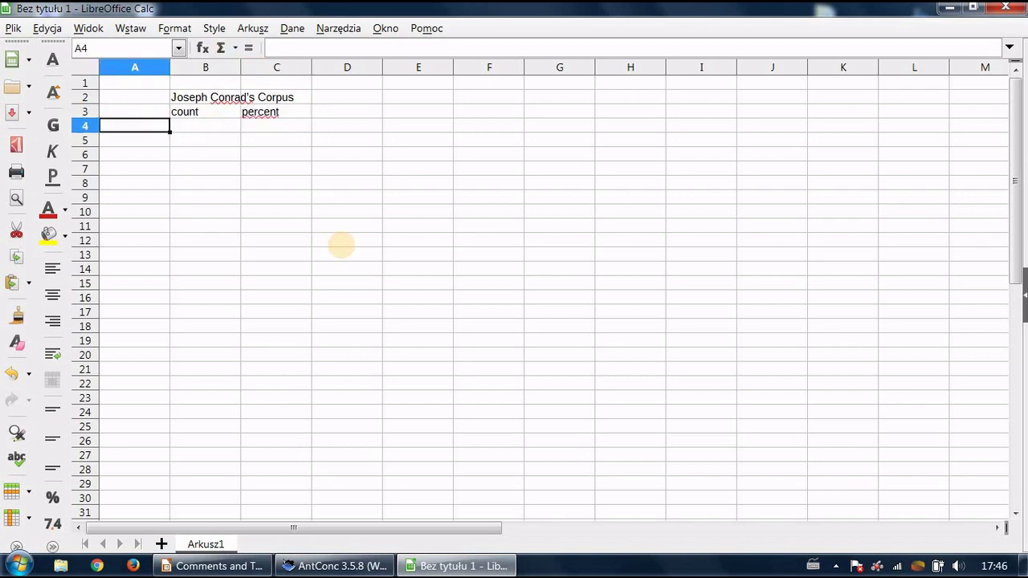
type("sea")
left_click(202, 127)
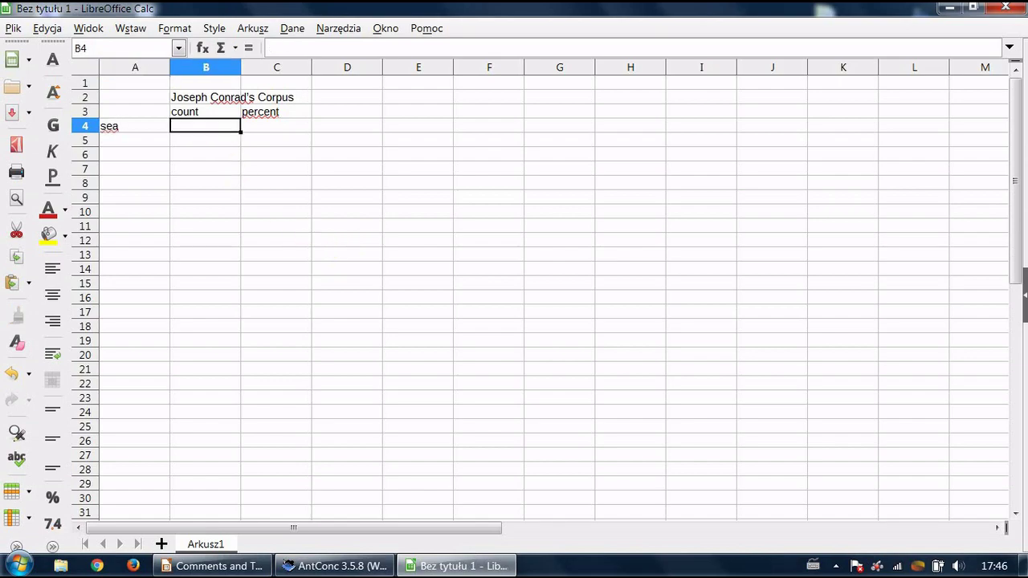
left_click(334, 566)
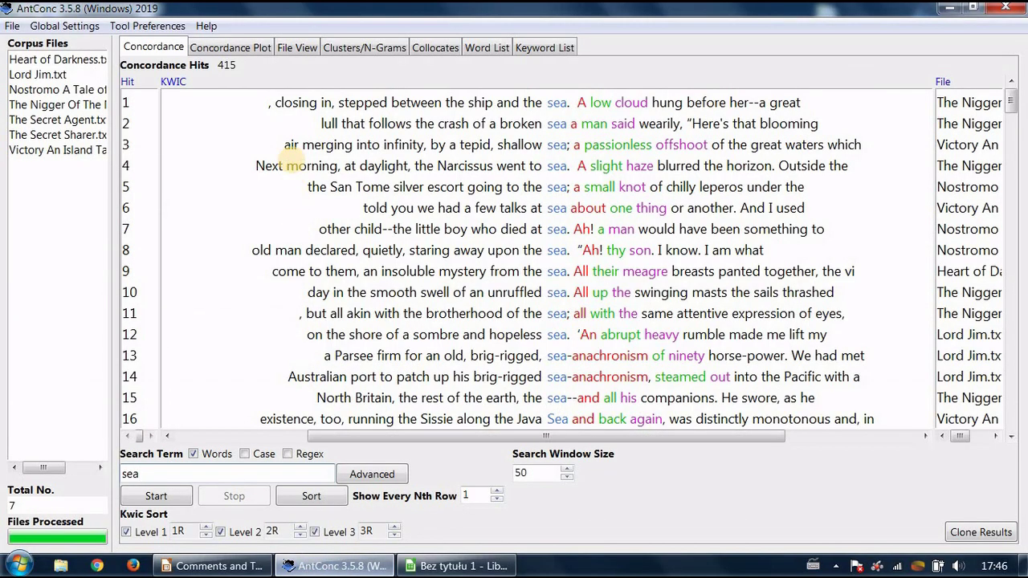
key("alt+Tab")
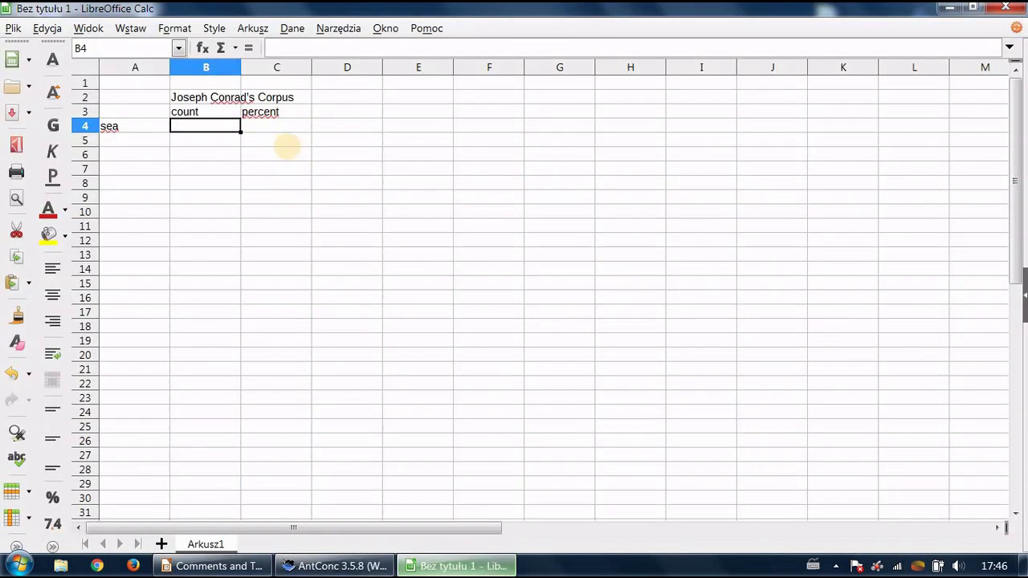
type("415")
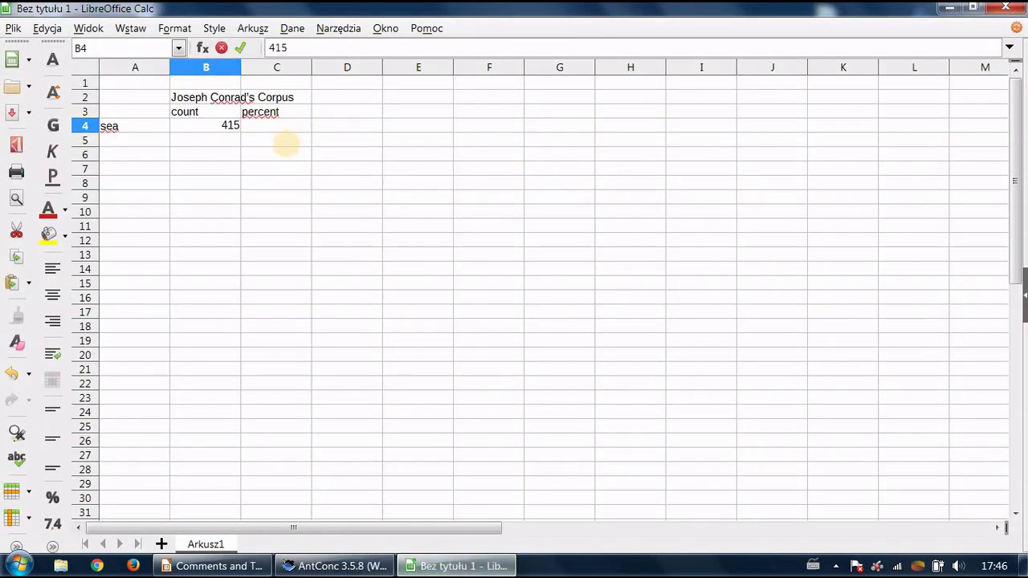
- Label A5 "or" as the second word of the table
left_click(136, 140)
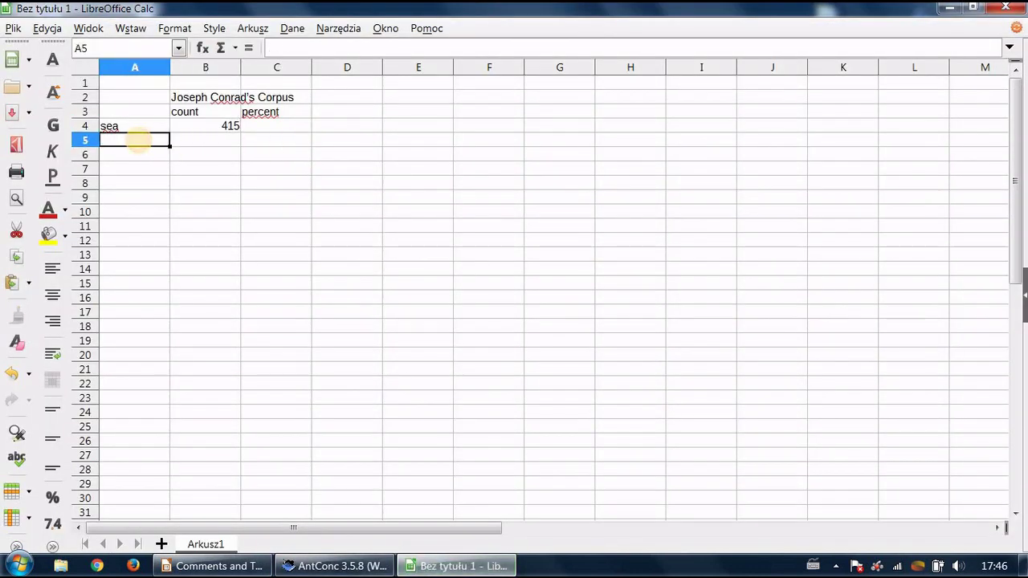
type("or")
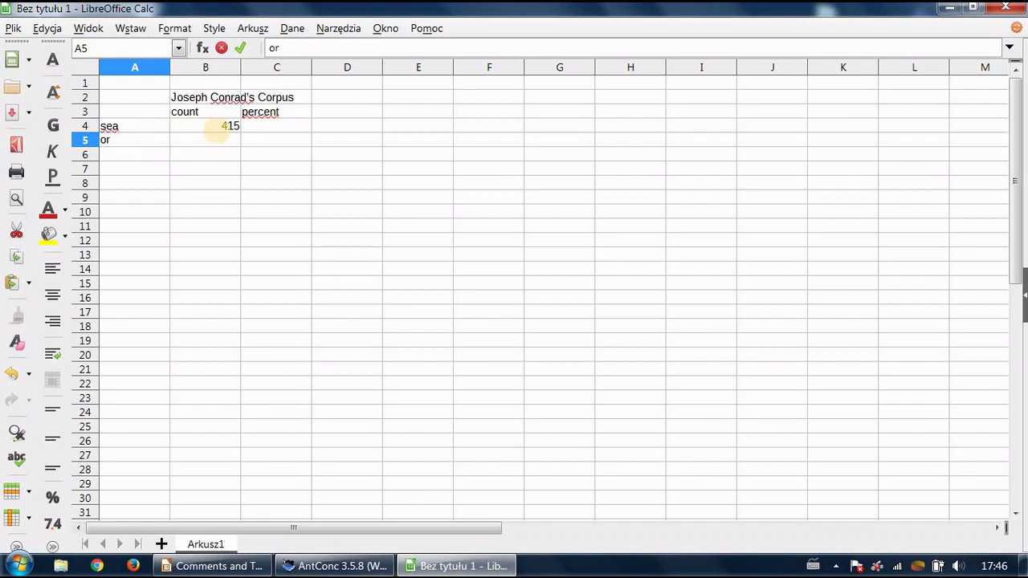
left_click(214, 141)
- Switch to AntConc and search the corpus concordance for "or" in place of the previous term
left_click(228, 565)
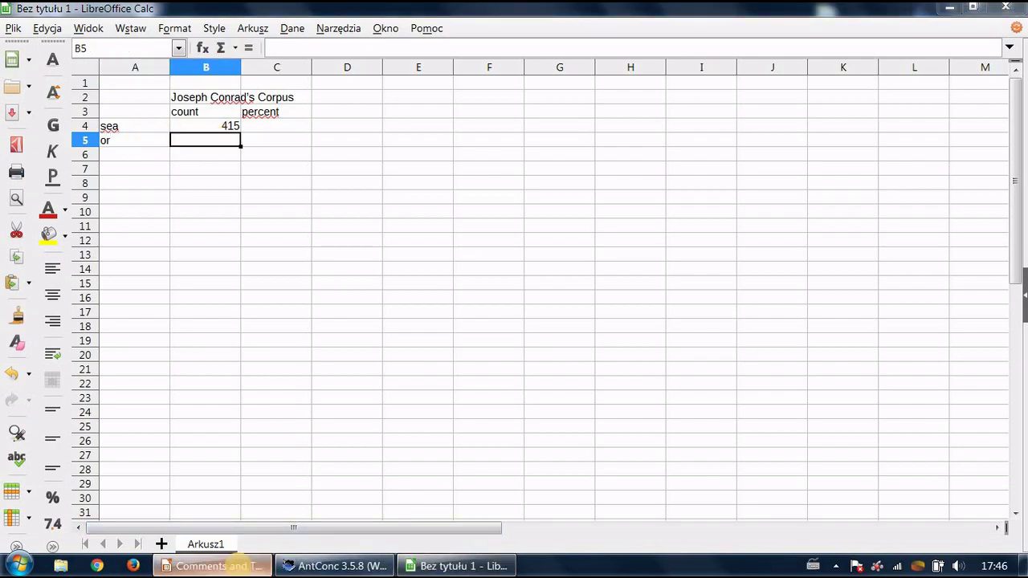
left_click(333, 565)
double_click(214, 471)
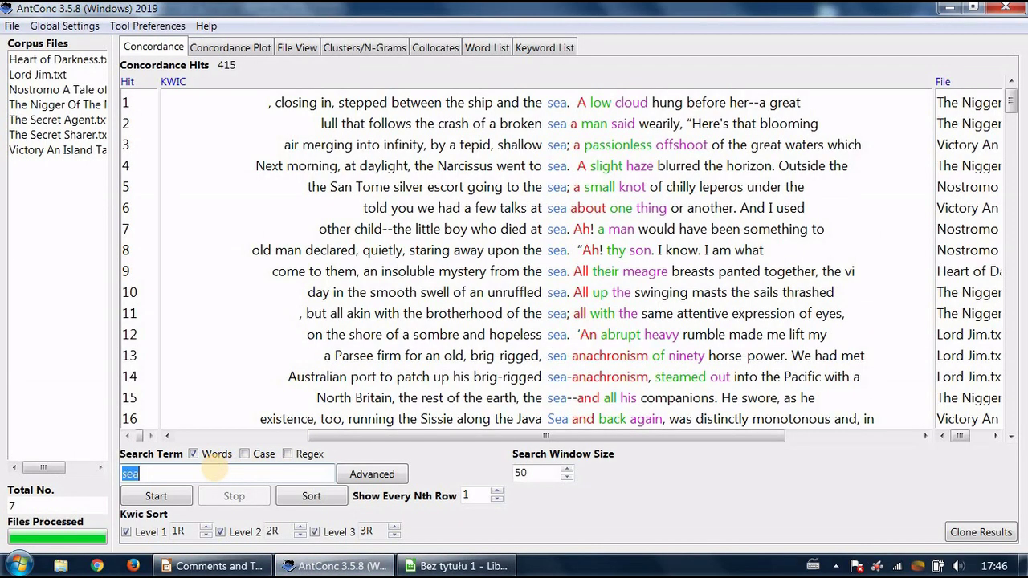
left_click(156, 495)
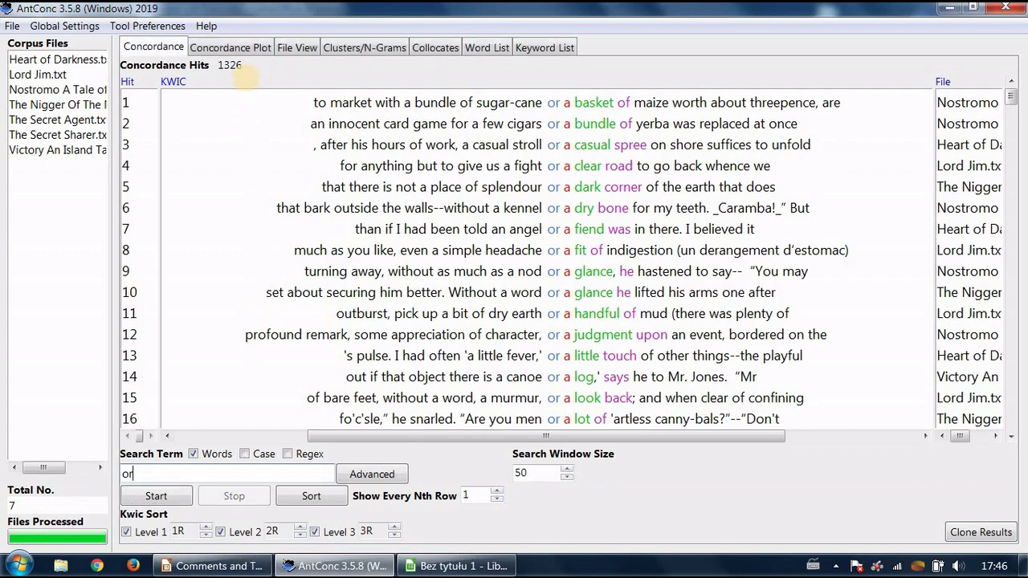
- Return to the Calc sheet and enter 1326 in B5 as the count for "or"
key("alt+Tab")
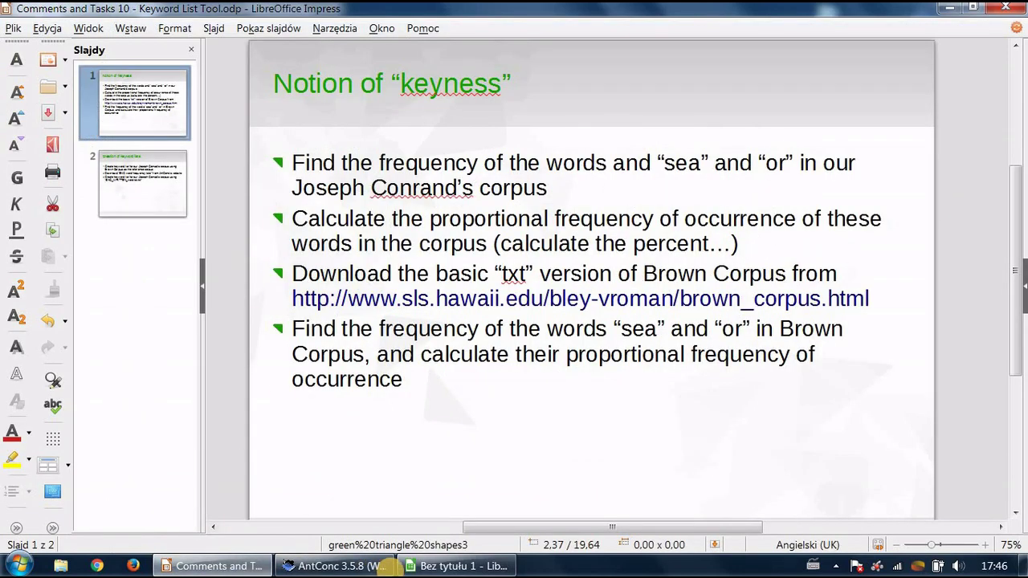
key("alt+Tab")
type("13")
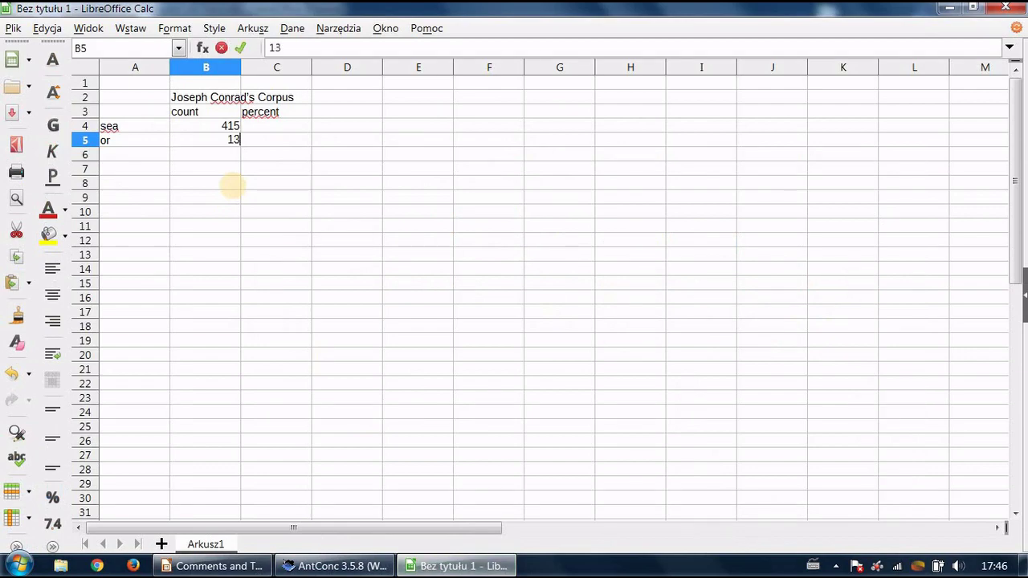
type("26")
left_click(205, 182)
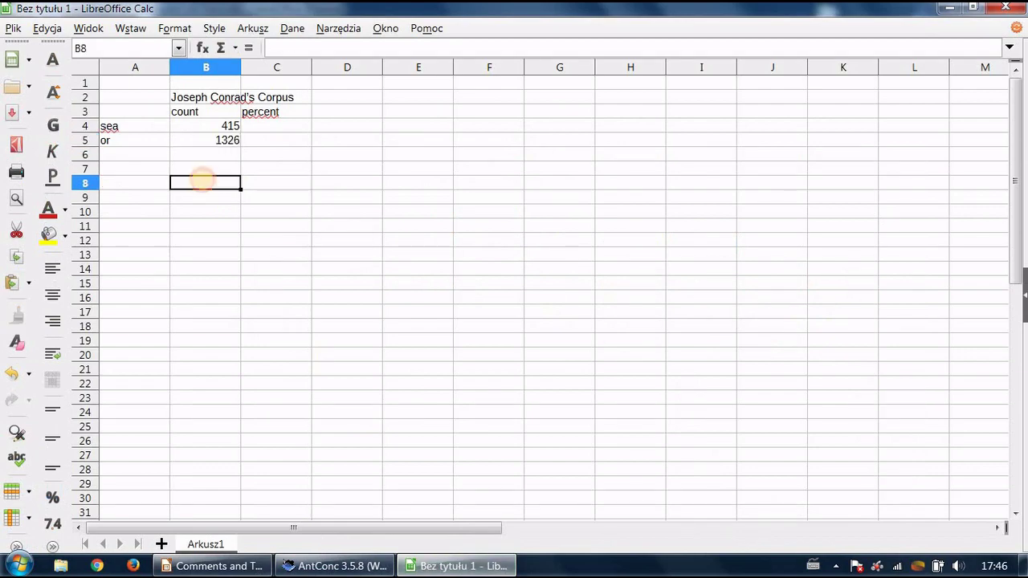
- Switch to the Impress slide on keyness, review the instruction to calculate the percent, and return to the Calc sheet
left_click(224, 566)
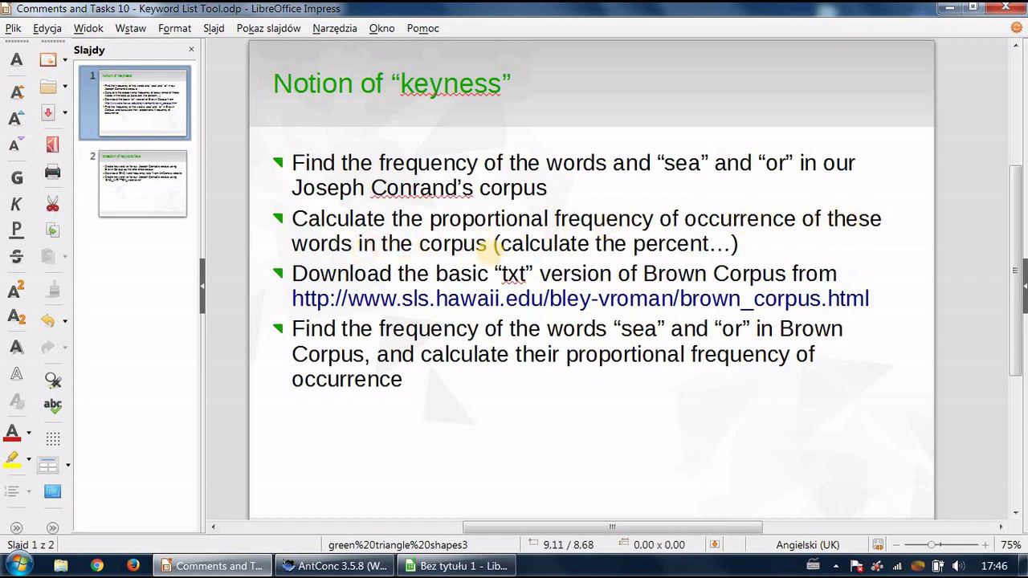
left_click_drag(499, 243, 711, 243)
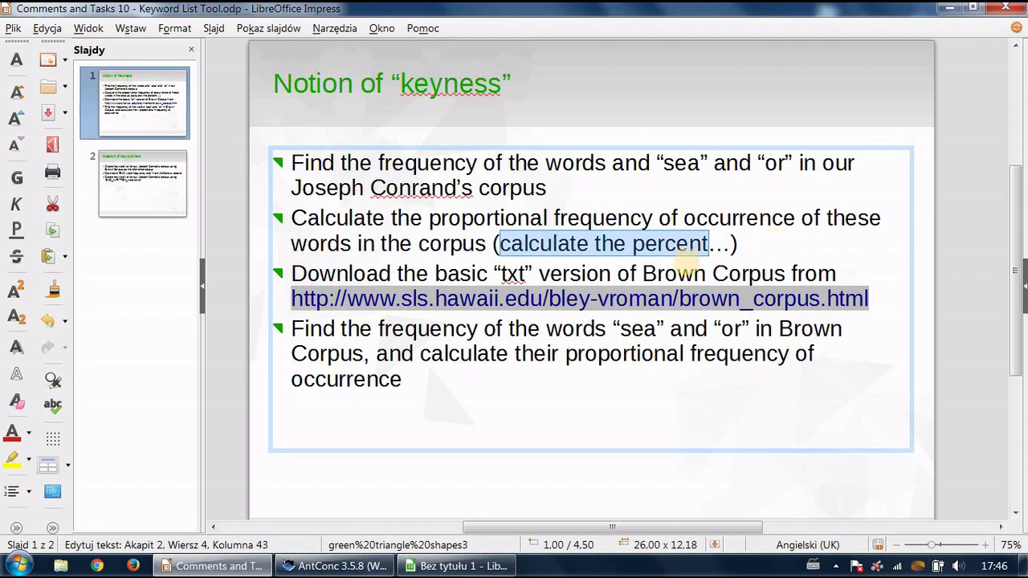
left_click(458, 566)
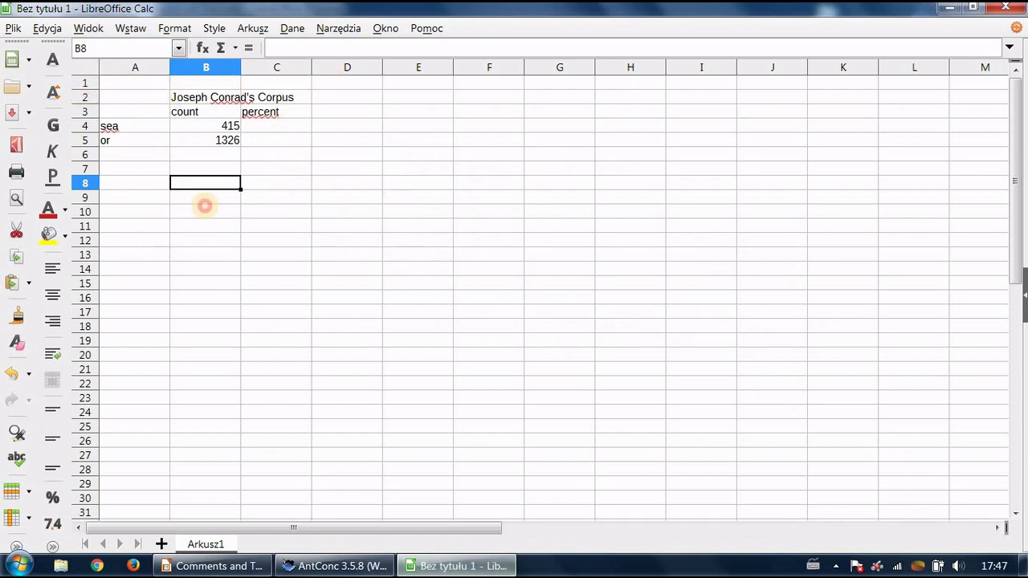
- Copy the corpus heading from B2 to B9 and extend it to read "Joseph Conrad's Corpus size"
left_click(205, 206)
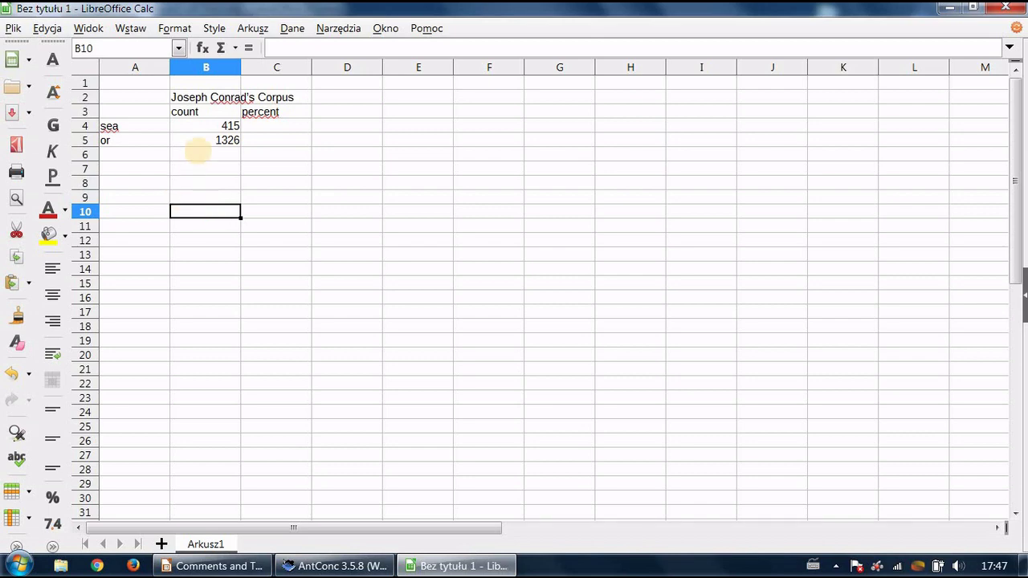
left_click(199, 97)
key("ctrl+c")
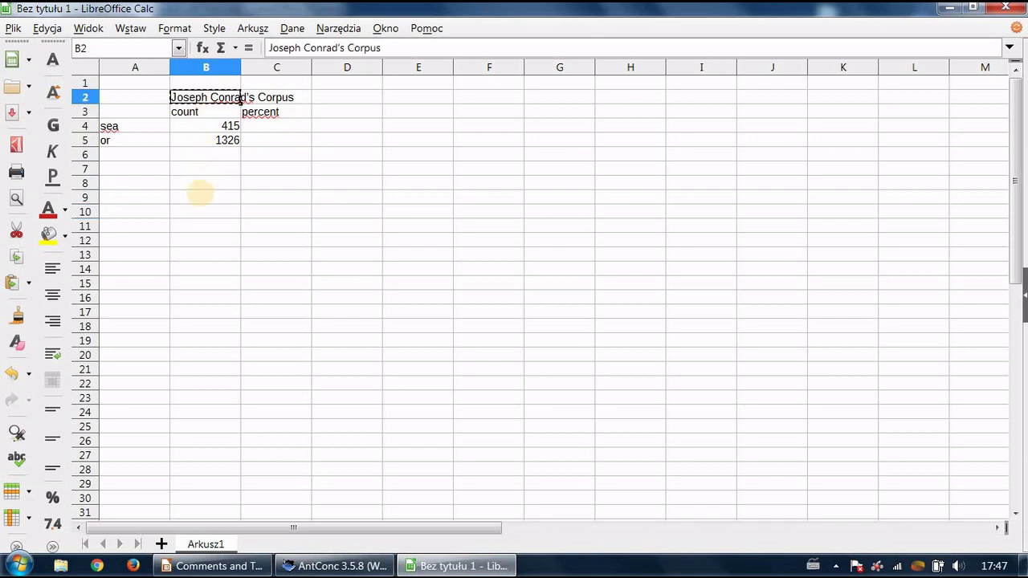
left_click(201, 197)
key("ctrl+v")
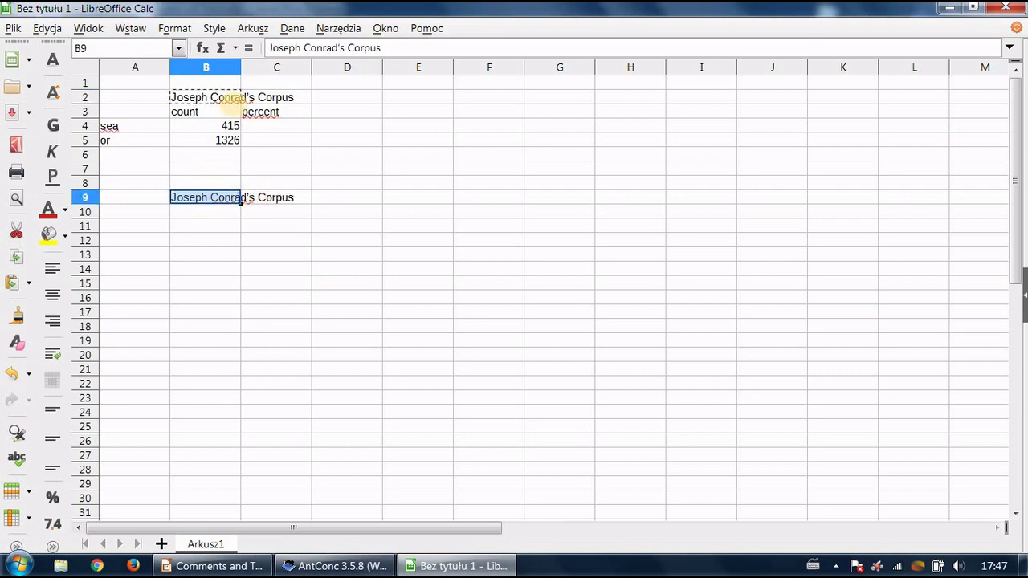
left_click(421, 47)
type("size")
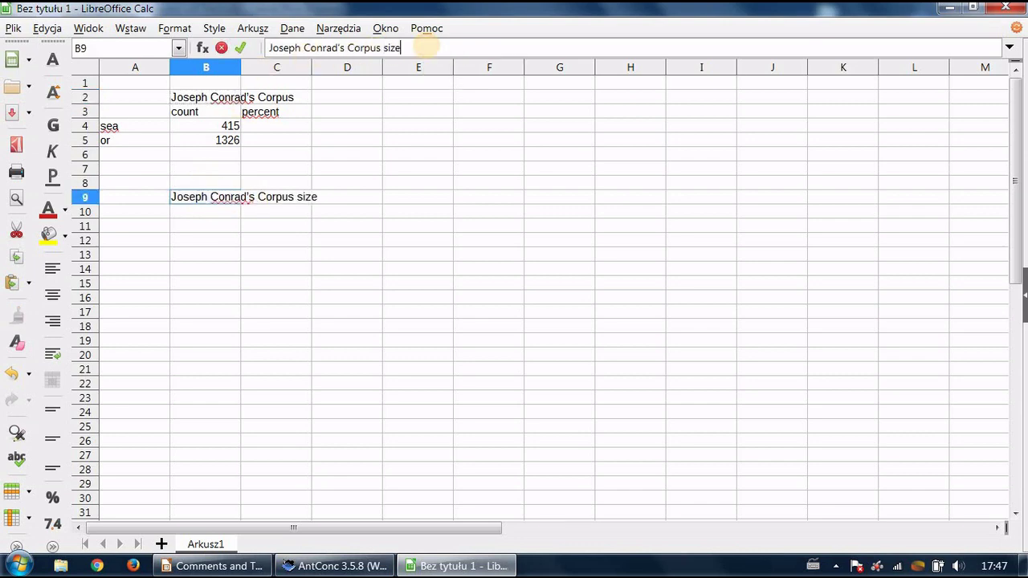
left_click(206, 212)
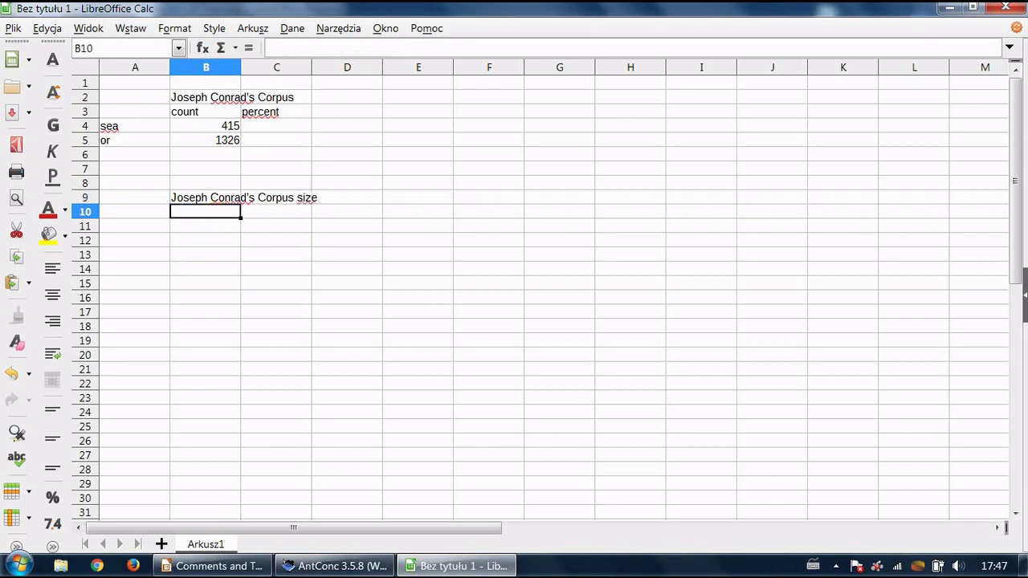
- Switch to AntConc and generate the word list of the Conrad corpus to get its total word tokens
left_click(309, 566)
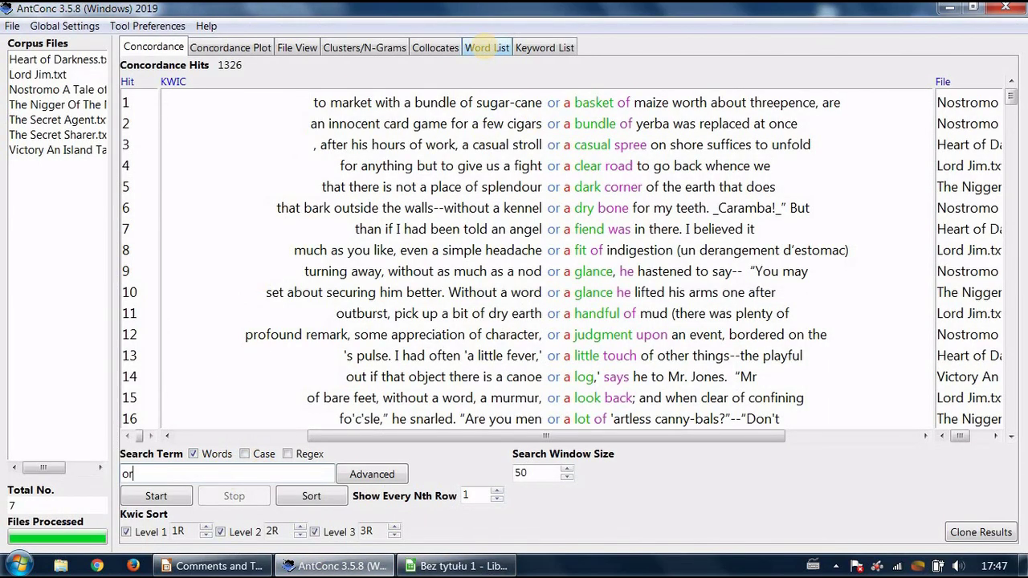
left_click(486, 48)
left_click(156, 482)
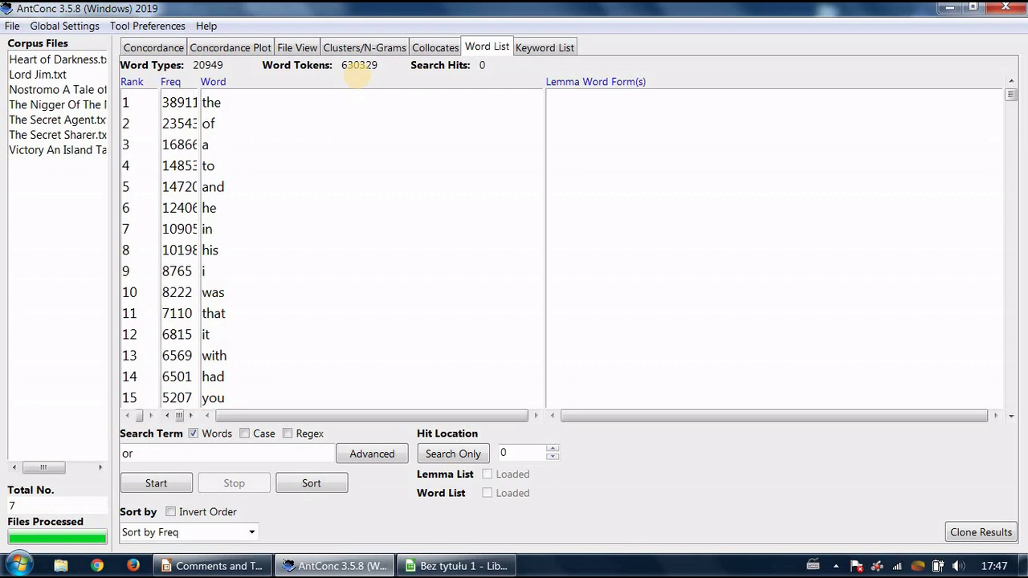
- Enter AntConc's word token total of 630329 in B10 of the Calc sheet, checking the number against the word list
key("alt+Tab")
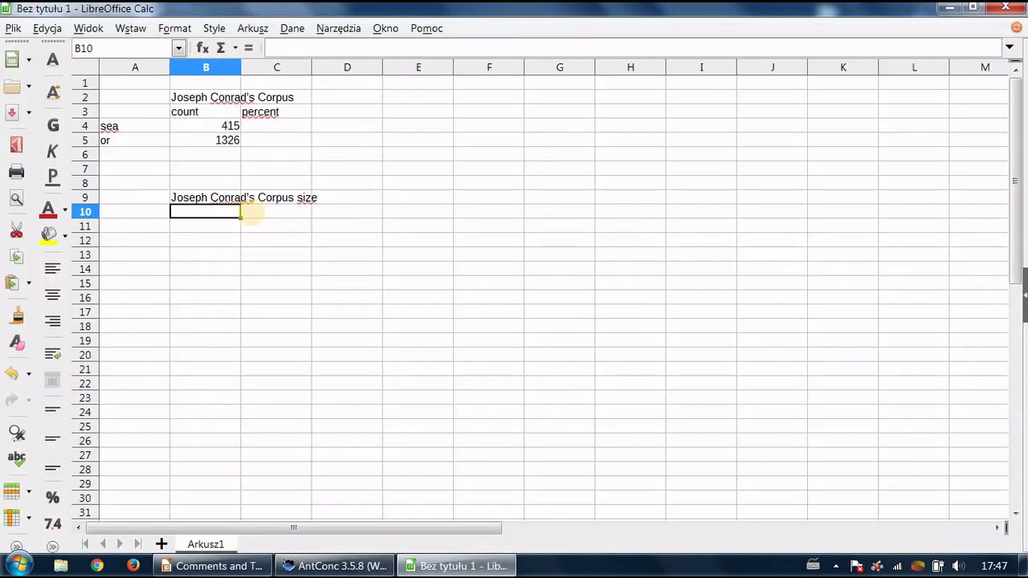
type("630")
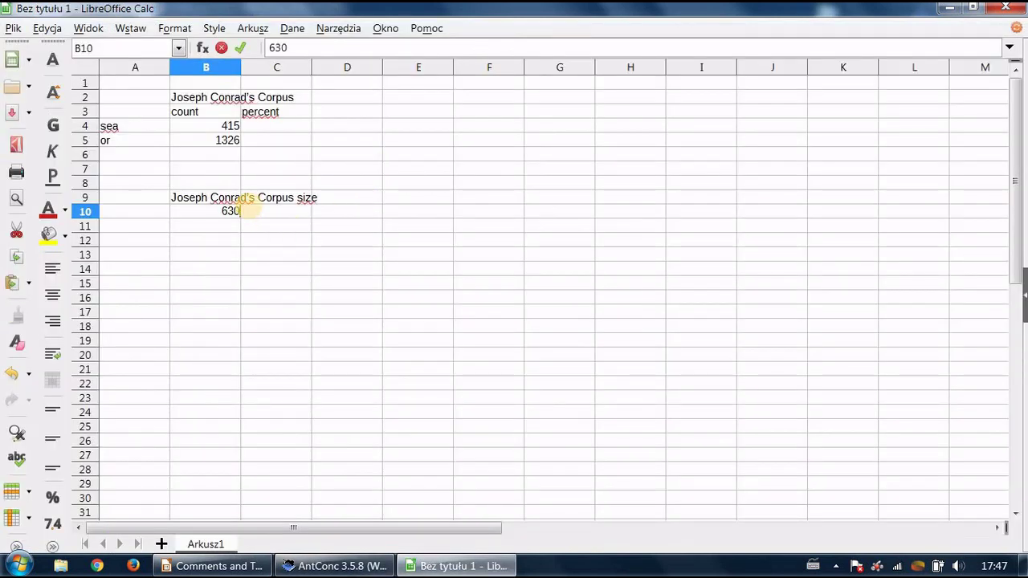
key("alt+Tab")
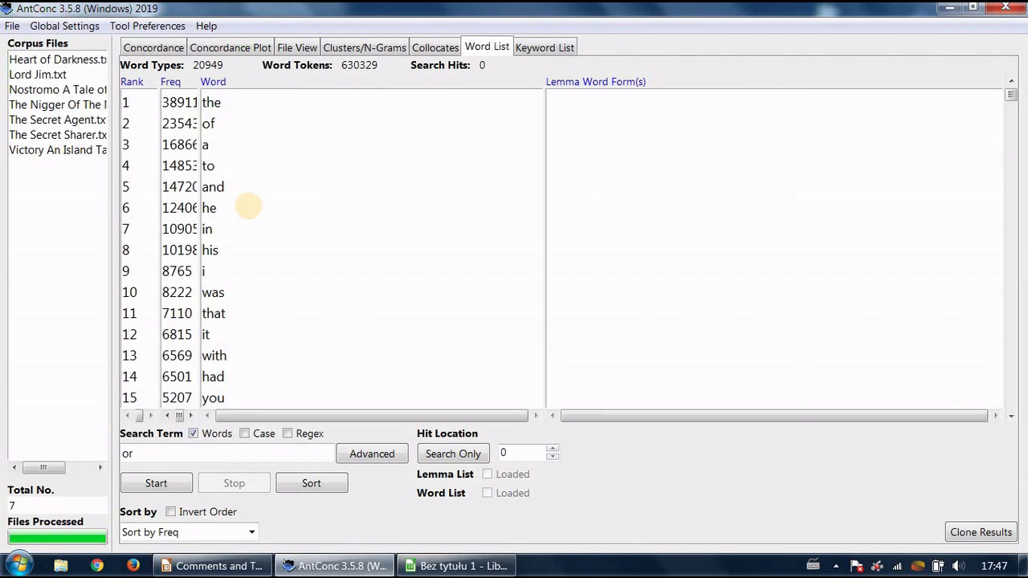
key("alt+Tab")
type("30")
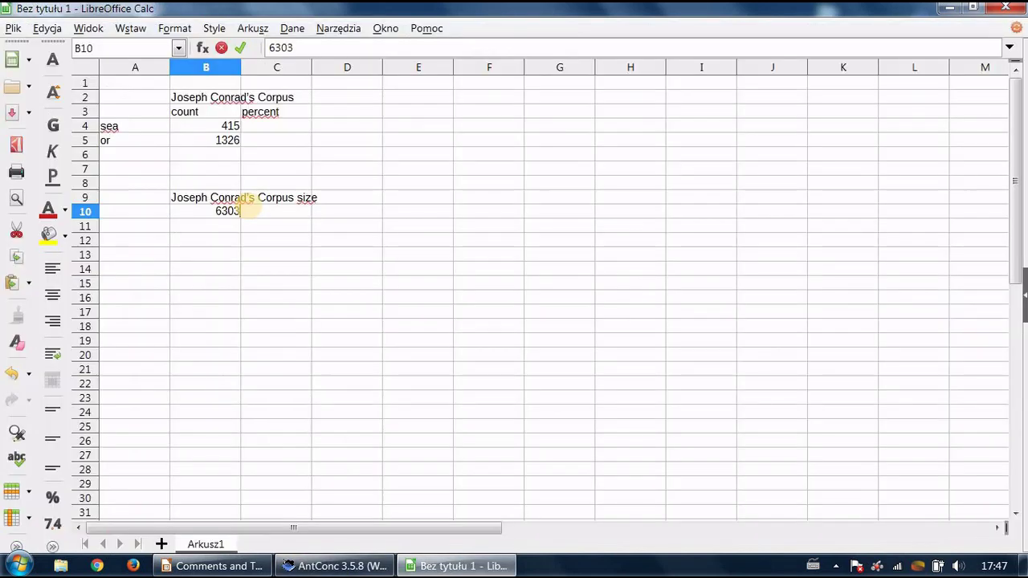
type("329")
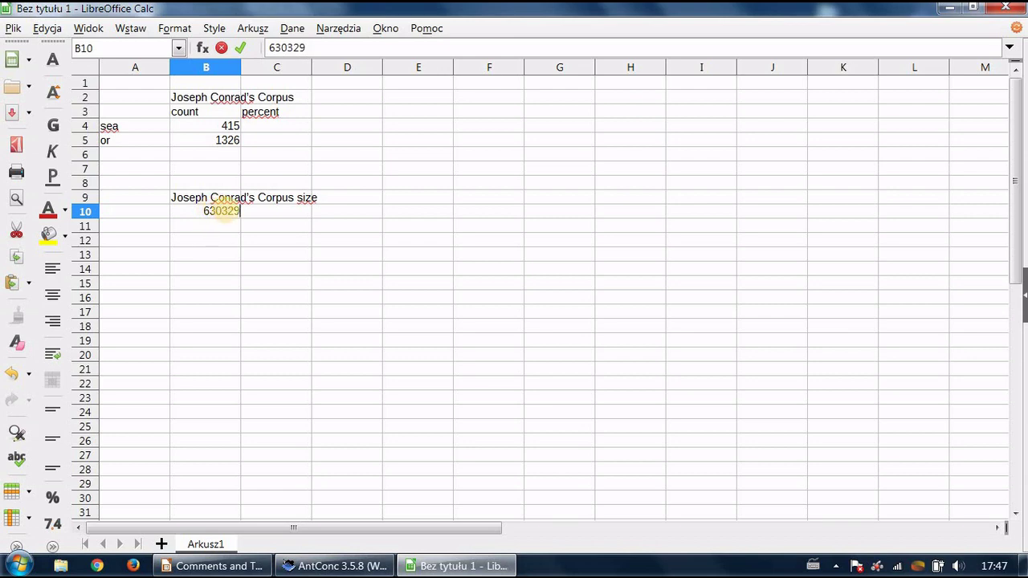
key("alt+Tab")
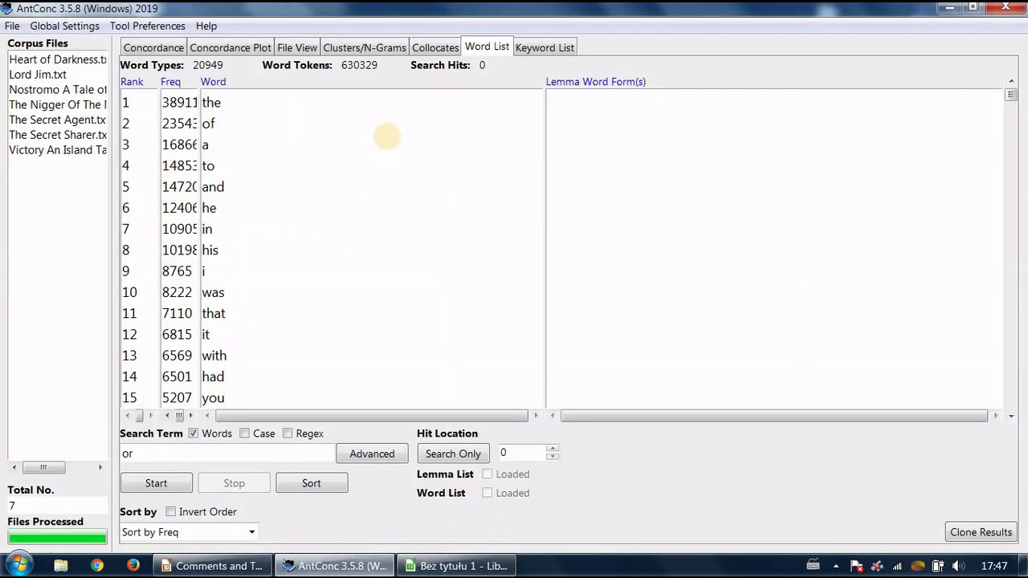
key("alt+Tab")
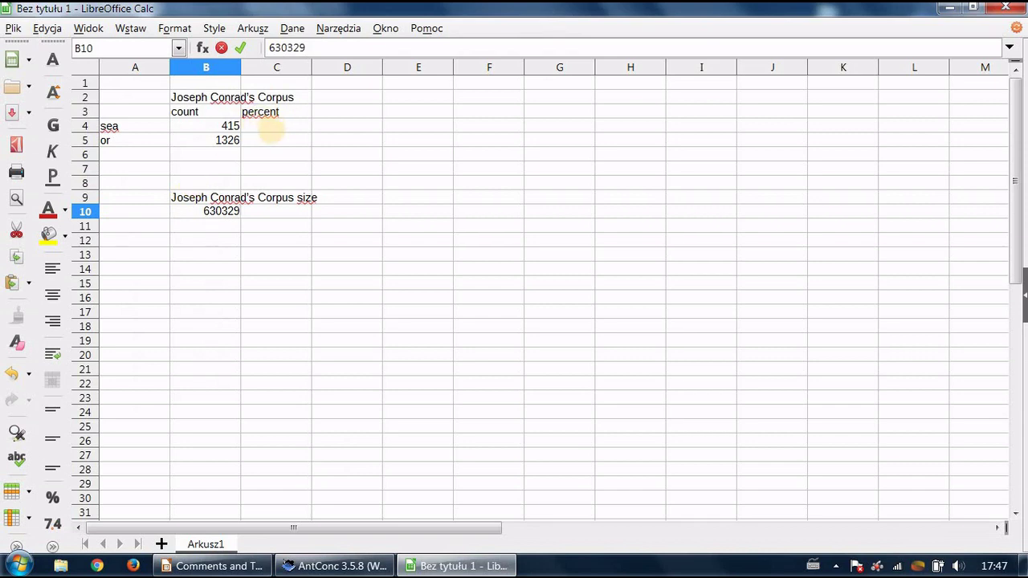
- Calculate the proportion of "sea" in C4 with the formula =B4/B10
left_click(273, 124)
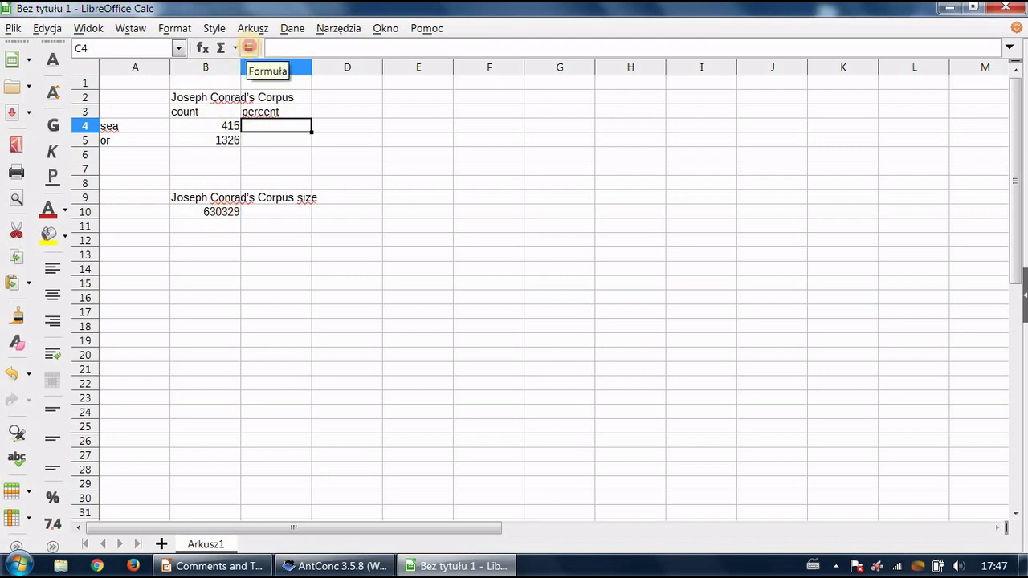
left_click(249, 48)
left_click(225, 126)
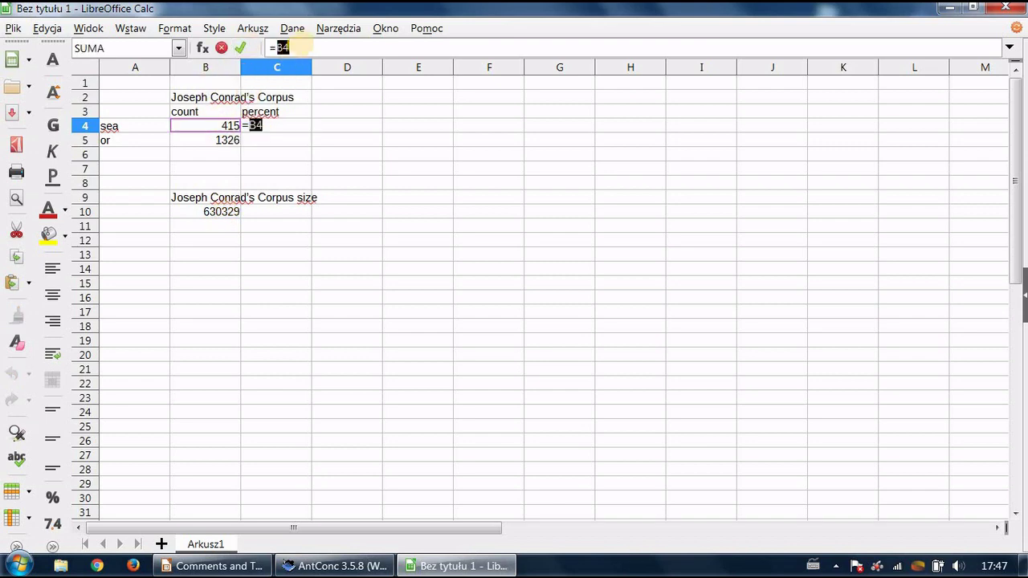
type("/")
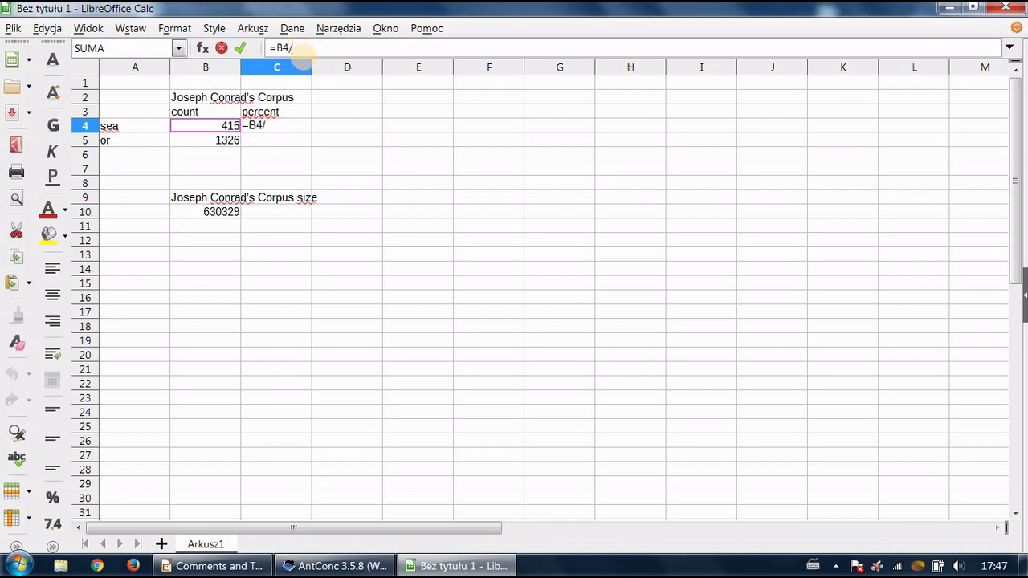
left_click(228, 211)
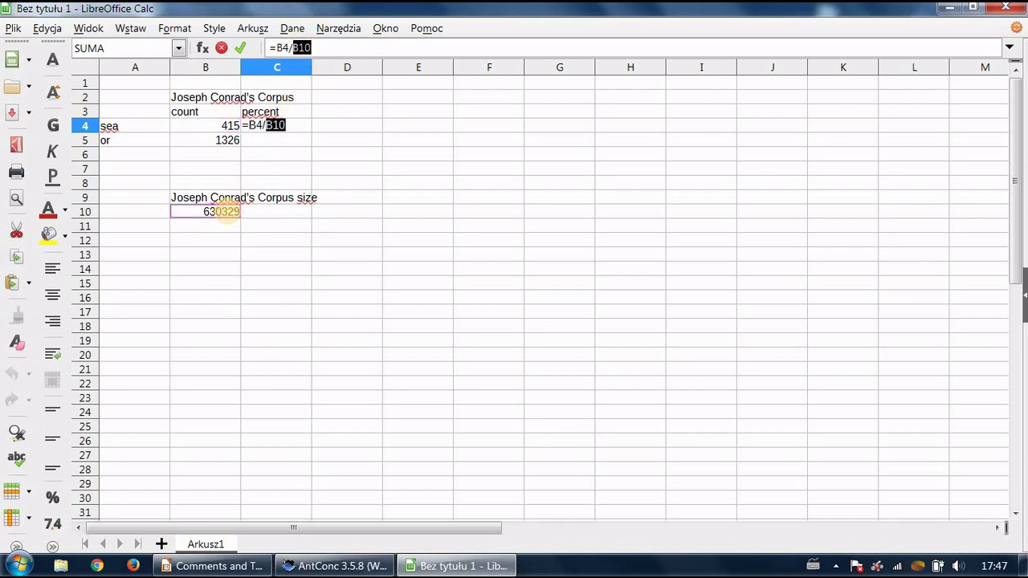
key("Return")
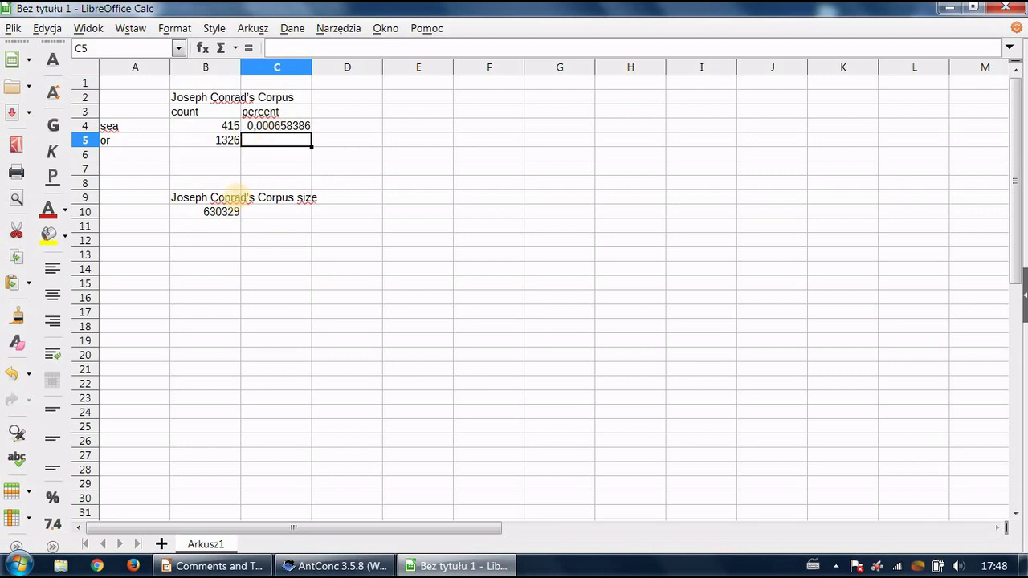
- Replace the B10 reference in the C4 formula with the copied corpus size so it reads =B4/630329
left_click(261, 126)
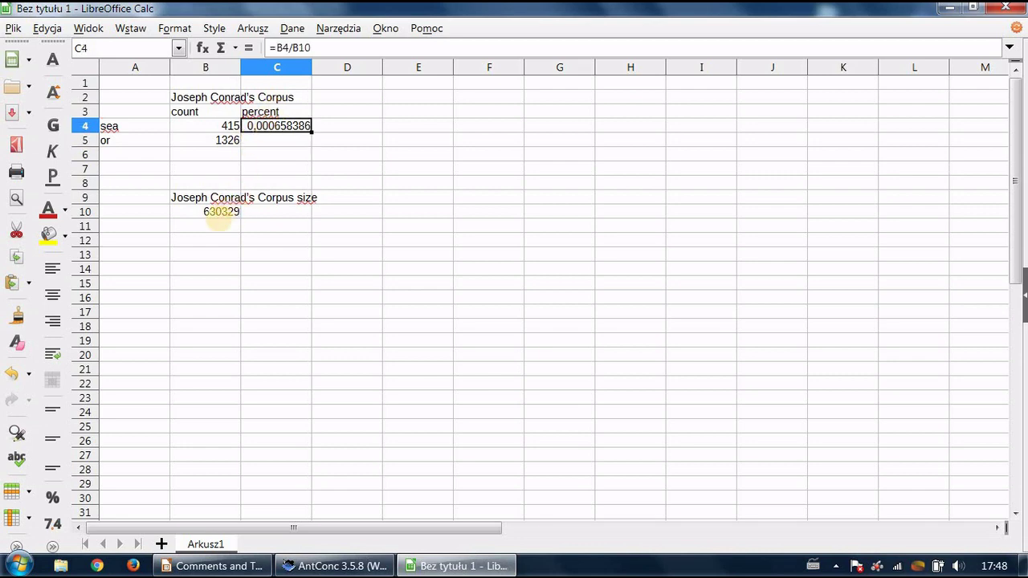
double_click(220, 214)
double_click(221, 209)
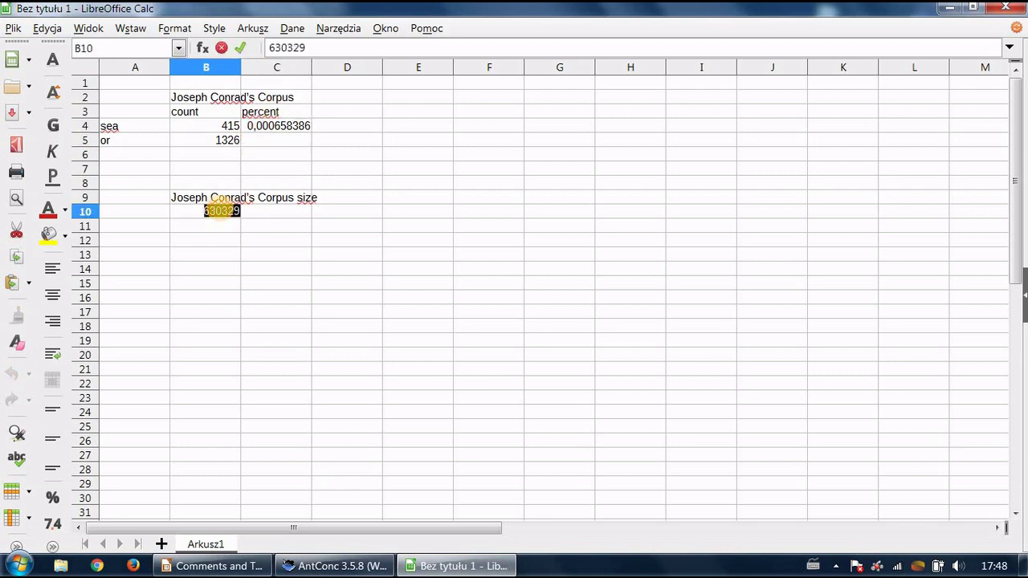
left_click(269, 265)
left_click(271, 126)
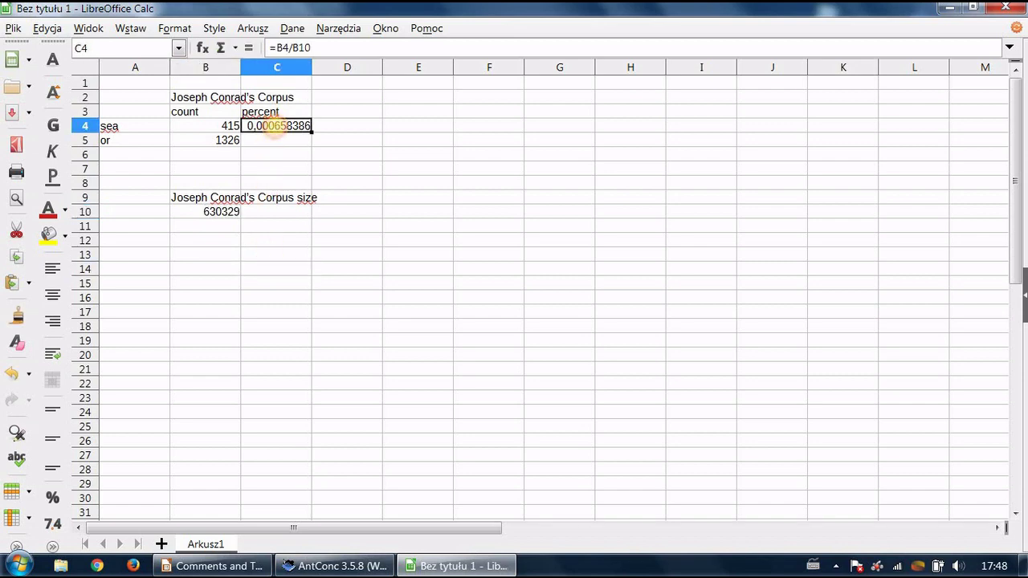
left_click(318, 44)
key("BackSpace")
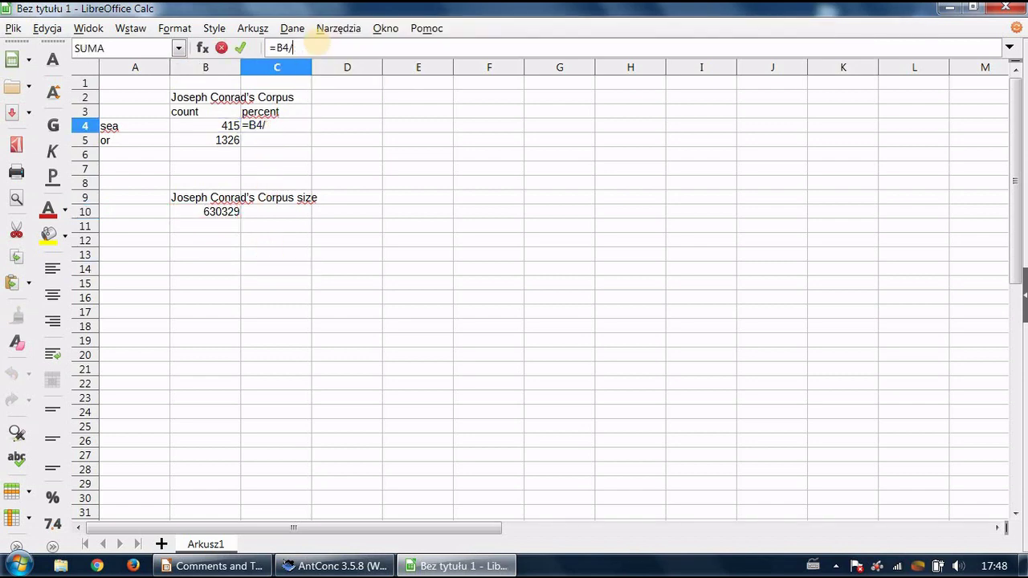
key("ctrl+v")
key("Return")
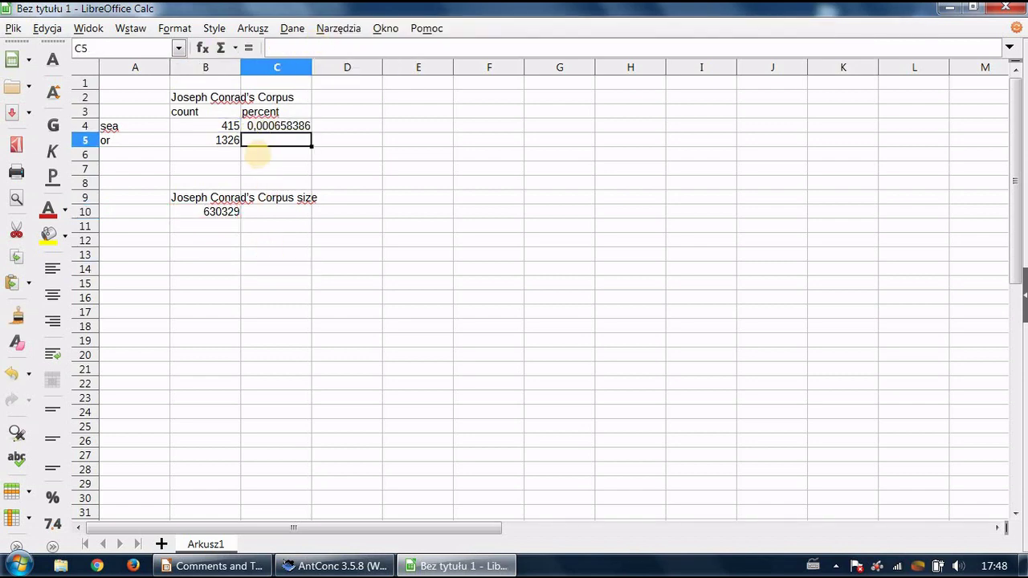
- Fill the C4 formula down to C5 to calculate the proportion of "or", and check the divisor in C4
left_click(297, 127)
left_click_drag(310, 132, 297, 143)
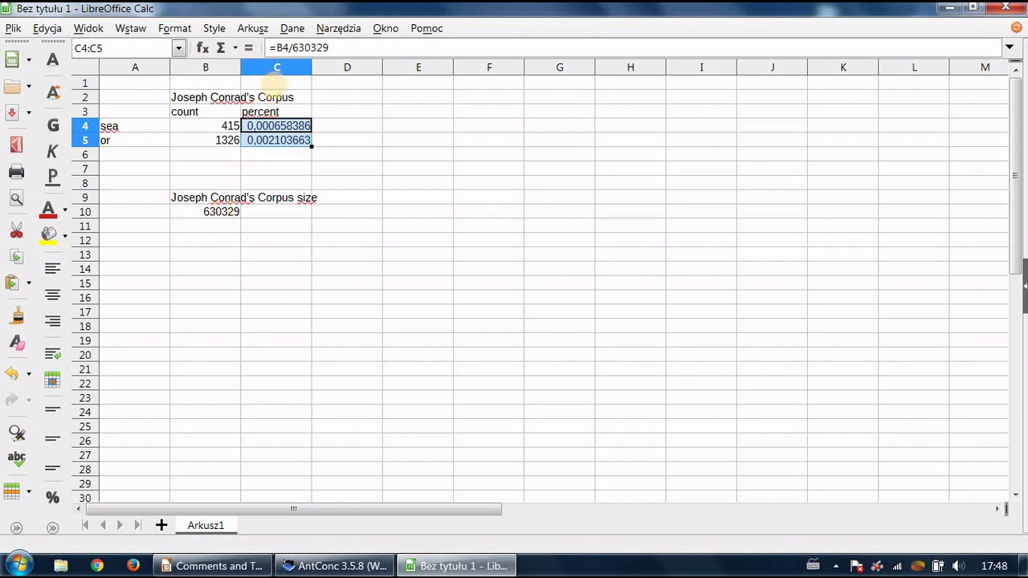
left_click(320, 46)
left_click_drag(319, 46, 329, 46)
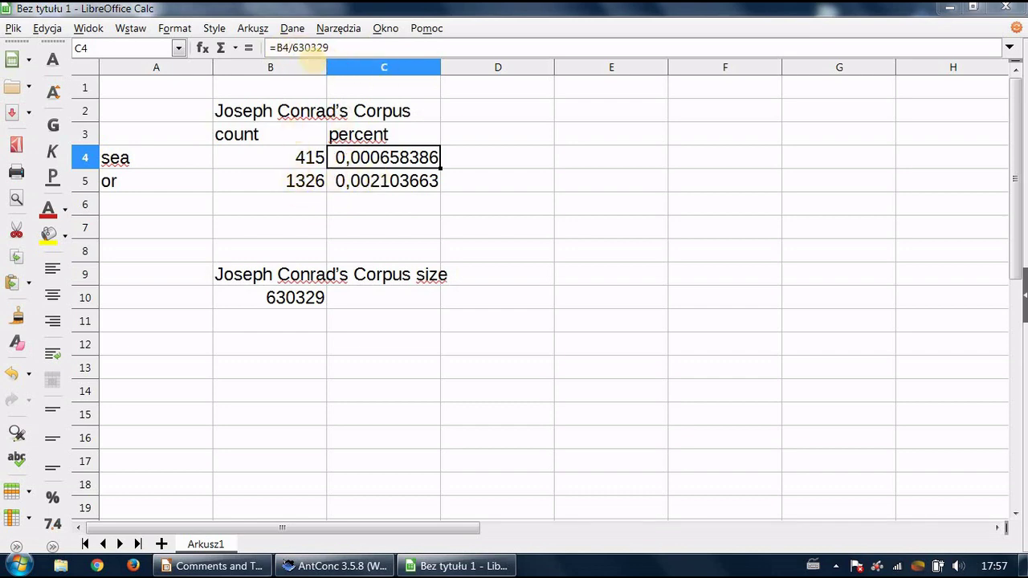
- Compare the formulas and resulting proportions for "sea" and "or" in C4 and C5
left_click(360, 180)
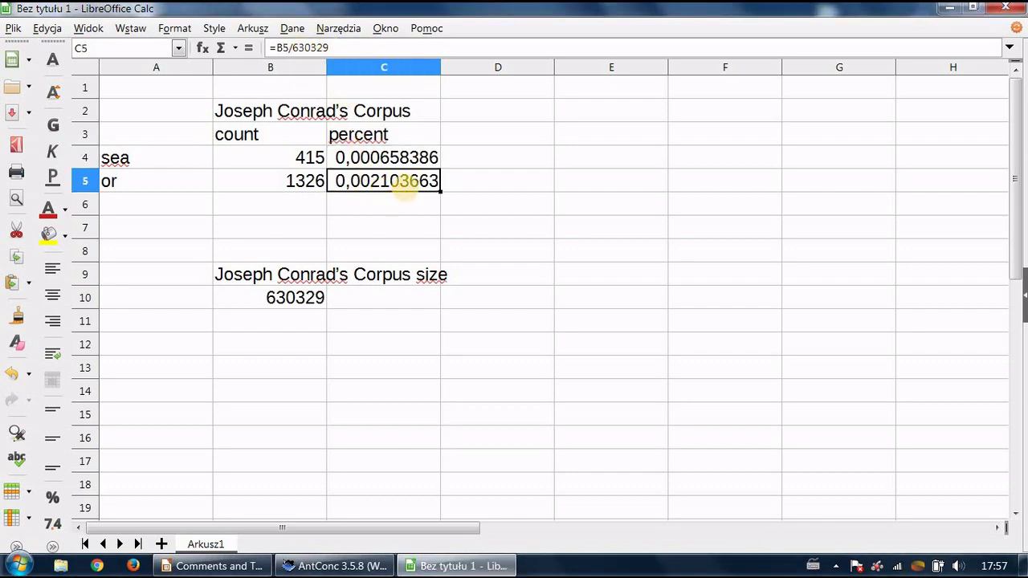
left_click(402, 165)
left_click(394, 180)
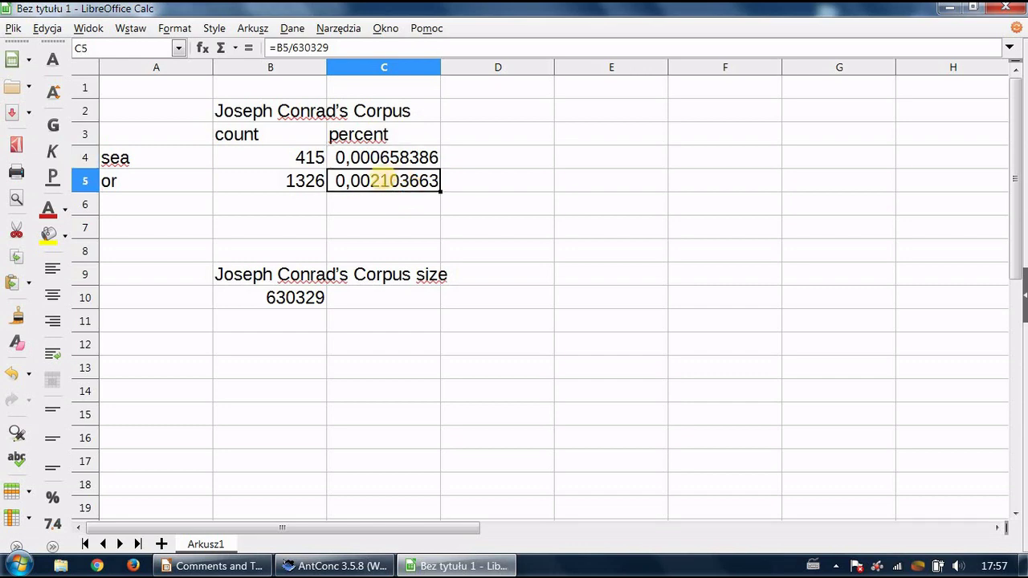
left_click(390, 157)
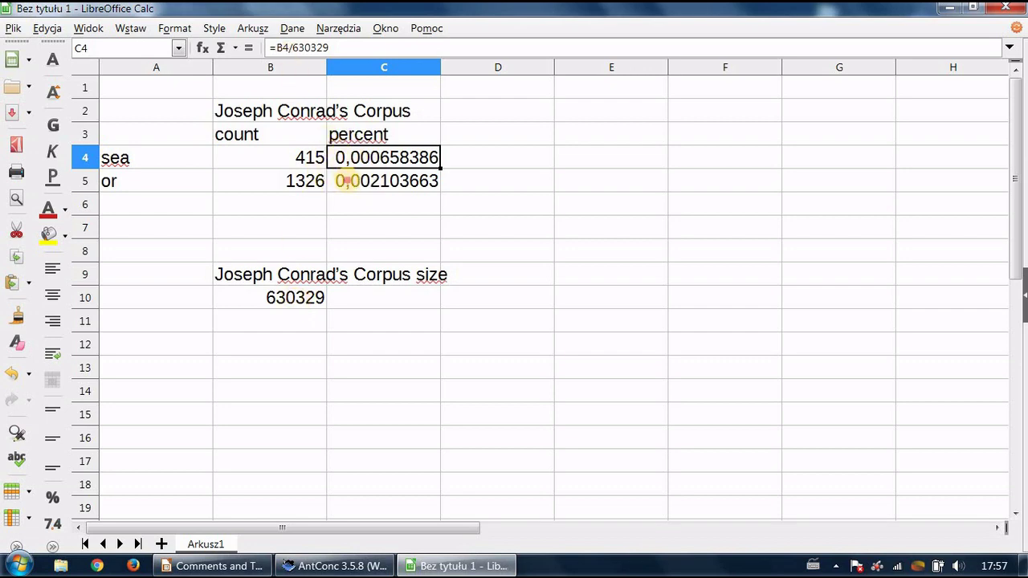
left_click(346, 182)
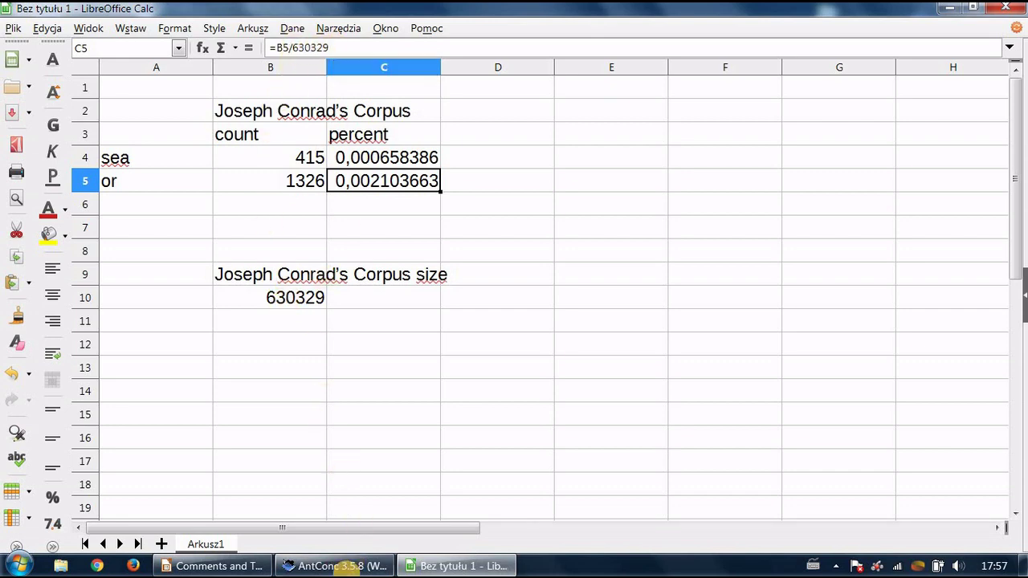
mouse_move(429, 563)
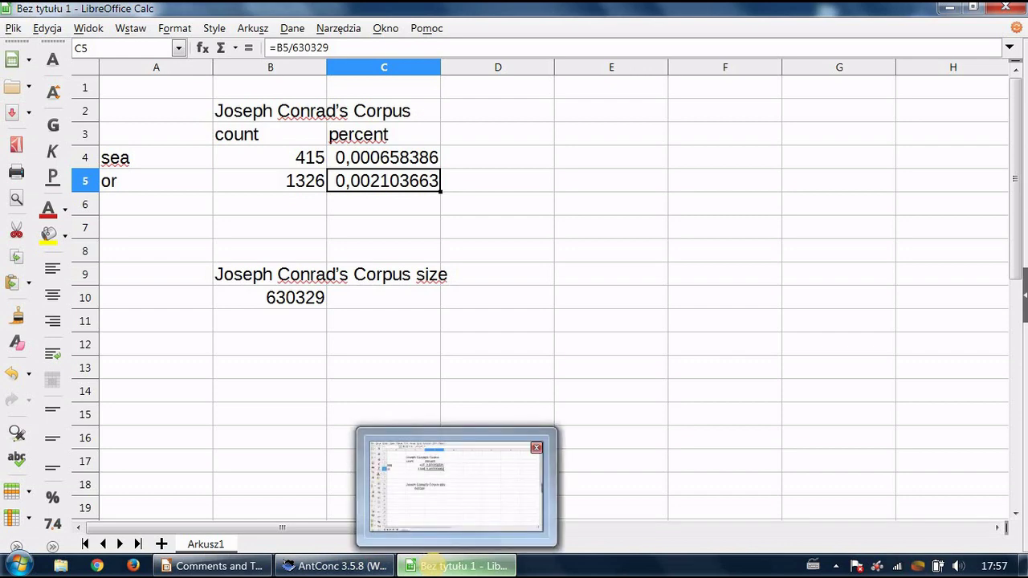
left_click_drag(383, 156, 379, 179)
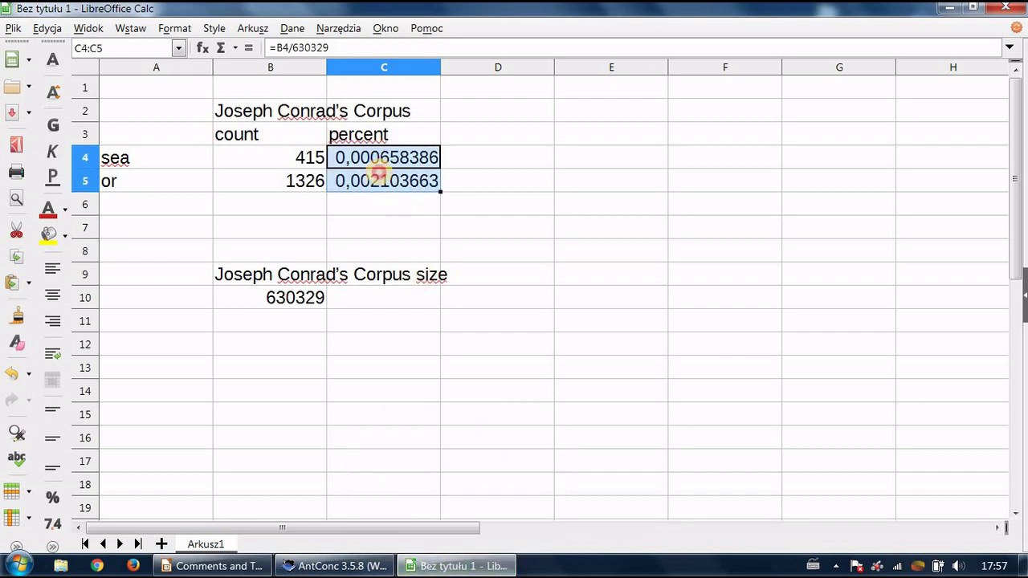
- Format the proportions for "sea" and "or" in C4:C5 as percentages
left_click(53, 497)
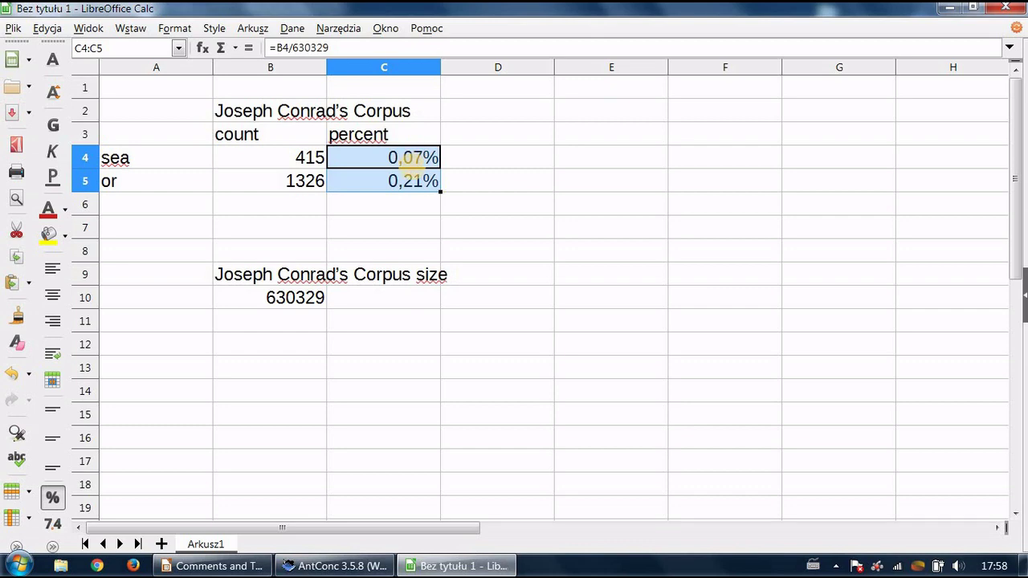
- Switch to Chrome, search Google for "brown corpus download" and look through the results
left_click(210, 565)
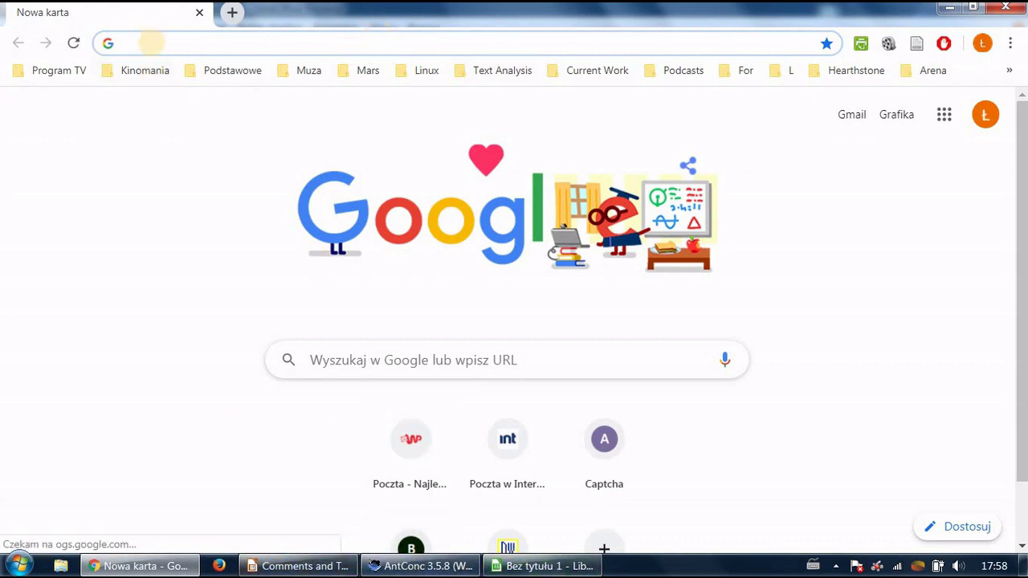
type("b")
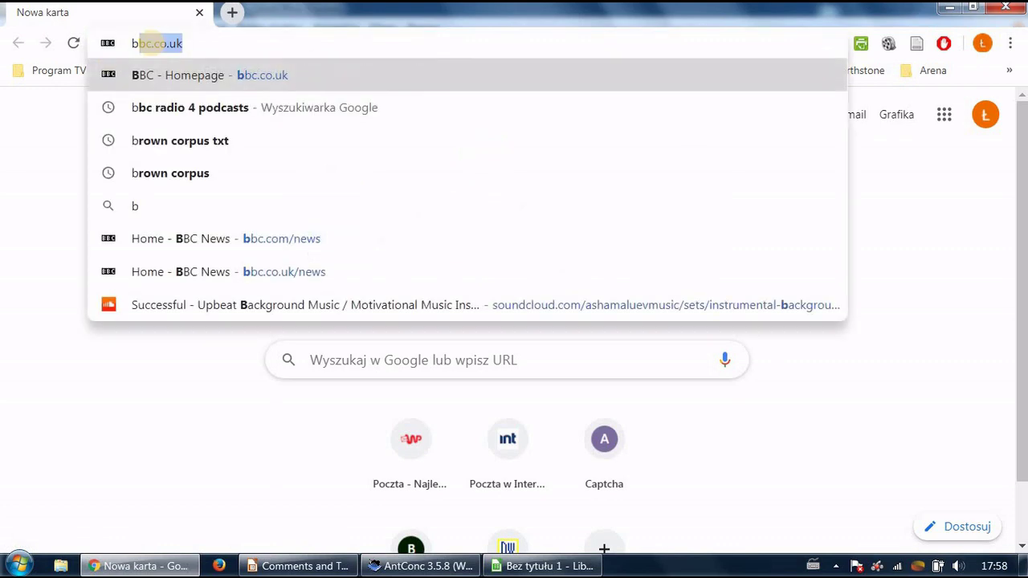
type("ronwn corpus")
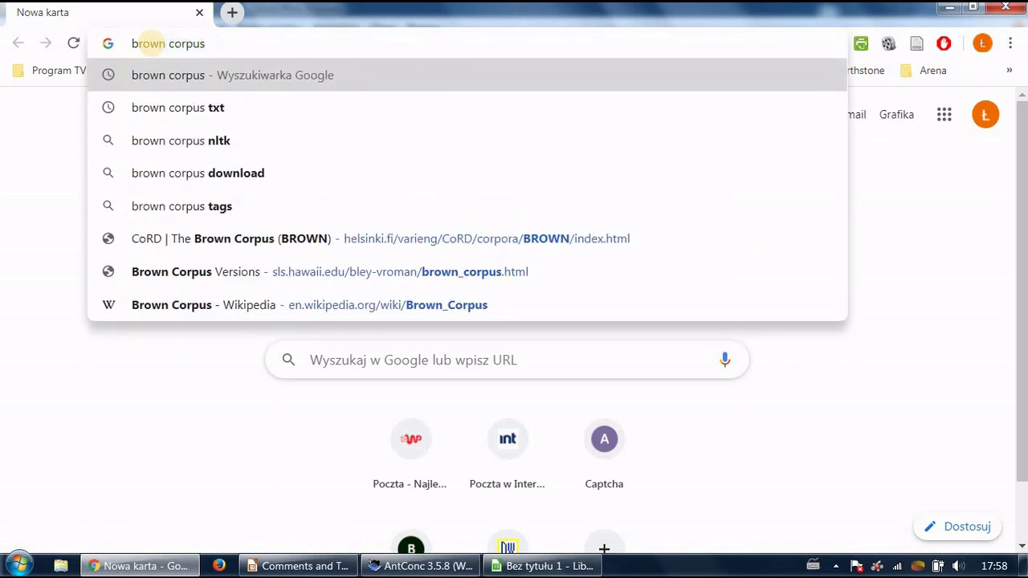
type(" download")
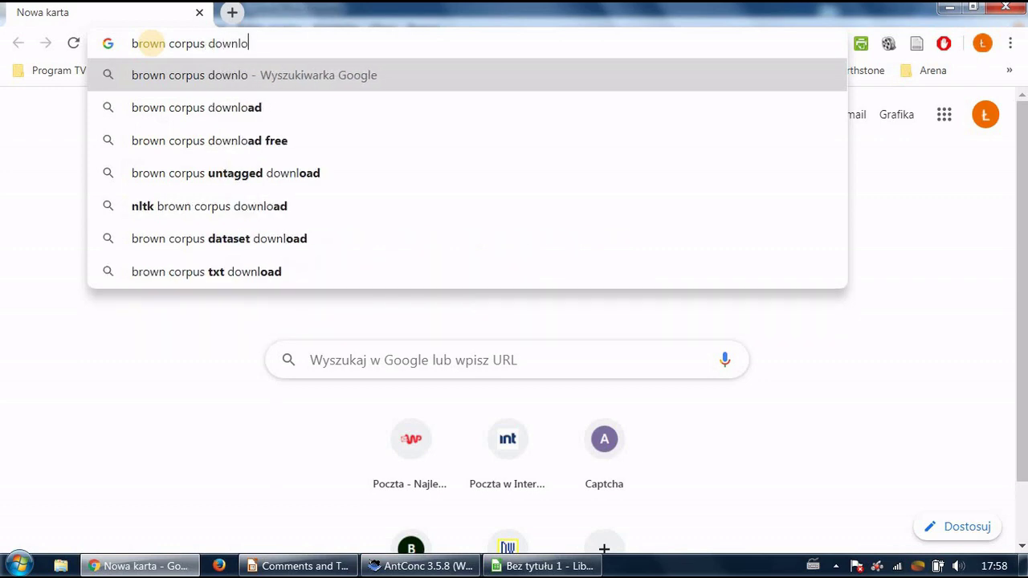
key("Return")
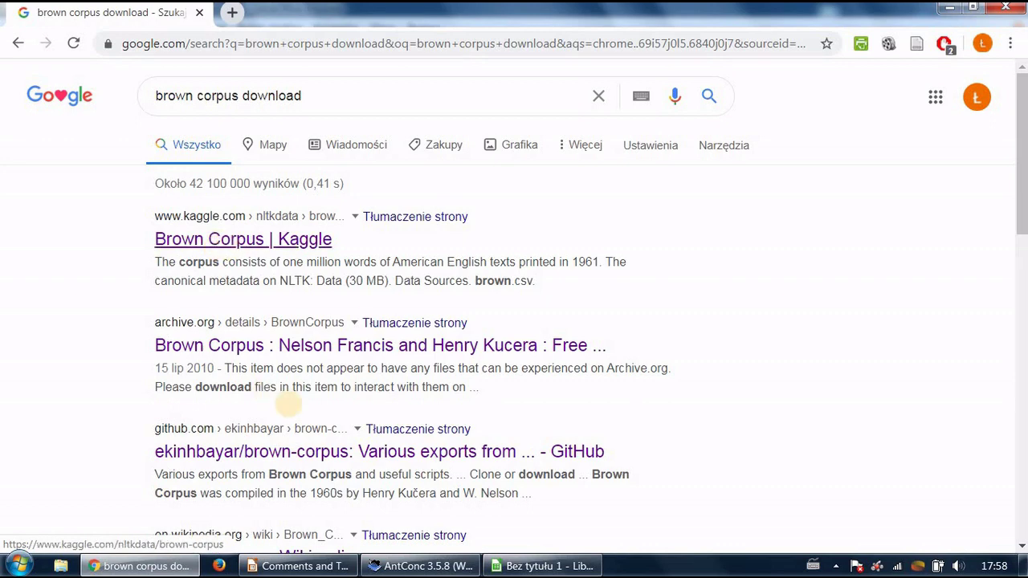
scroll(361, 333, "down", 1)
scroll(356, 322, "down", 2)
scroll(356, 321, "up", 3)
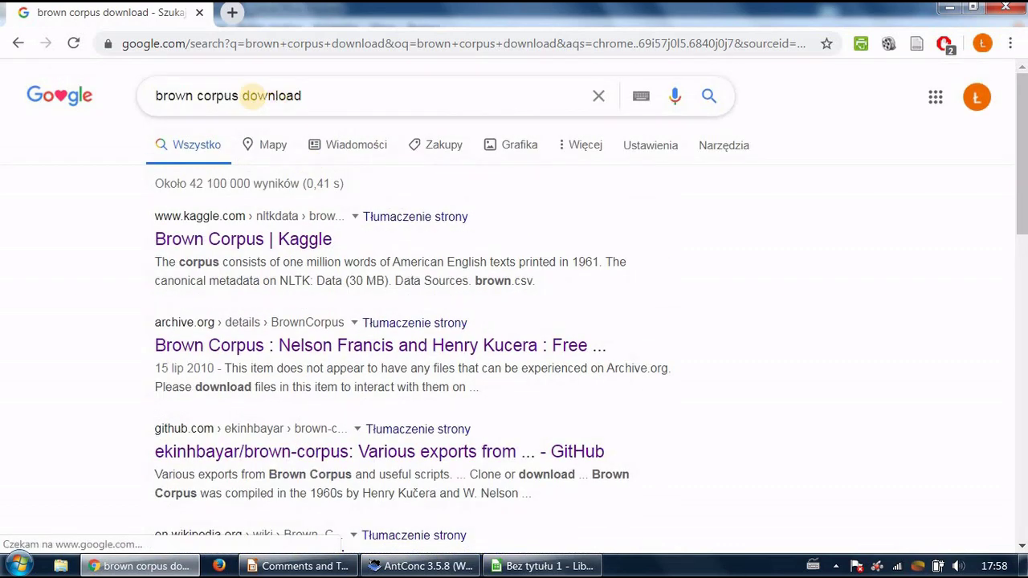
- Change the search to "brown corpus txt" and open the Brown Corpus Versions page from sls.hawaii.edu
left_click_drag(241, 95, 367, 96)
key("BackSpace")
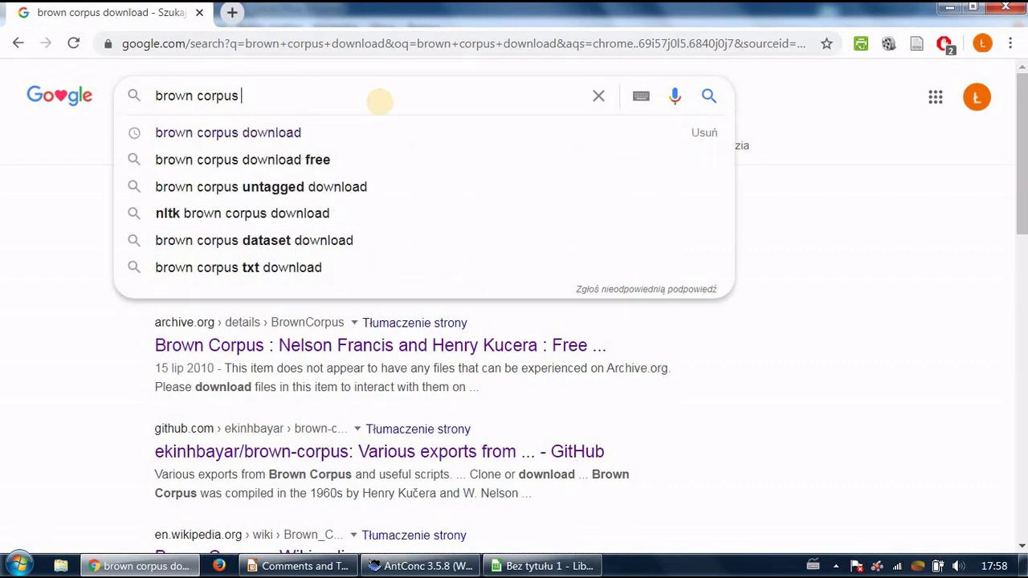
type("txt")
key("Return")
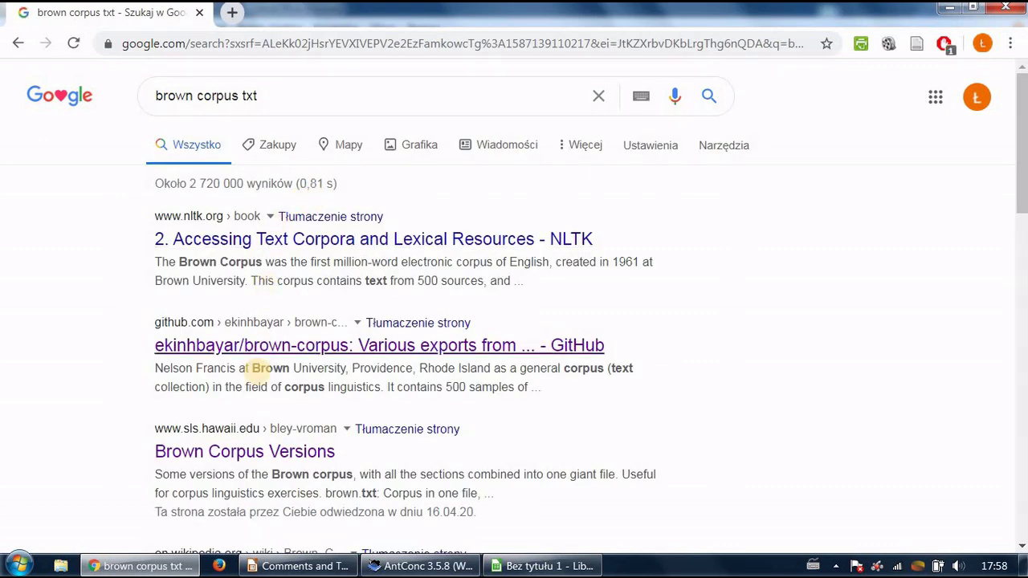
scroll(265, 402, "down", 2)
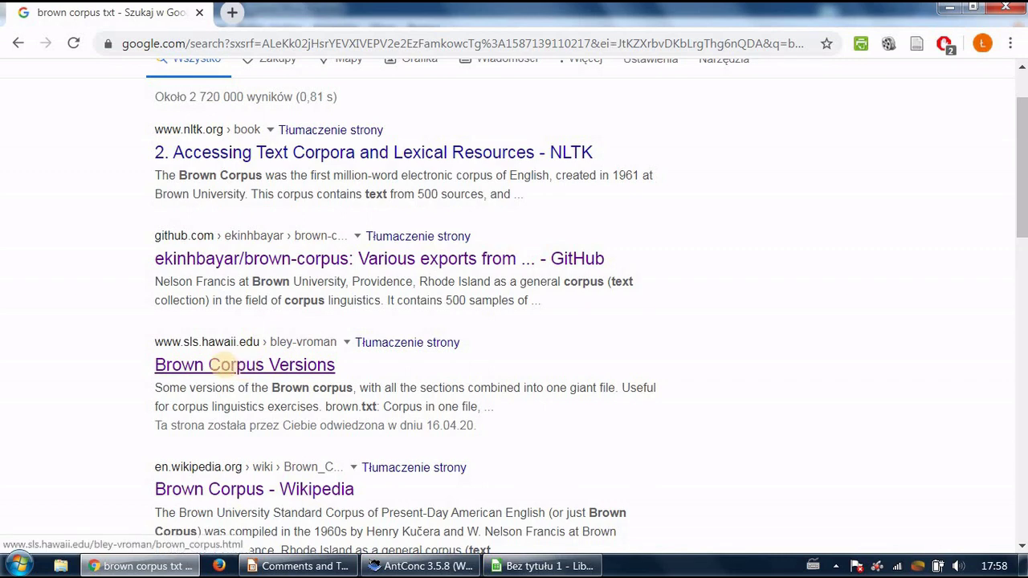
left_click(245, 365)
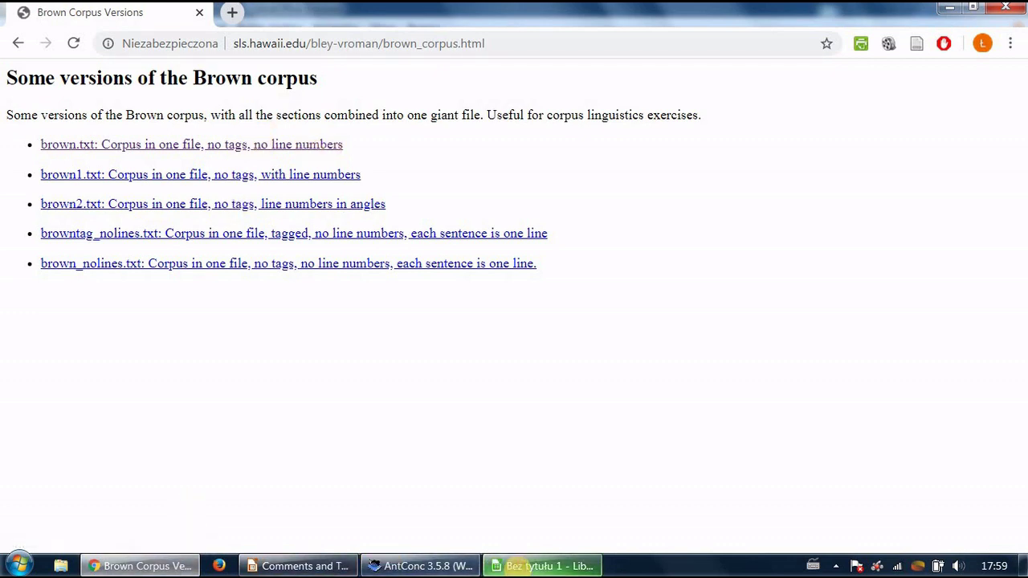
- Switch to the "Notion of keyness" slide in Impress, review the Brown Corpus tasks and leave text editing
mouse_move(516, 567)
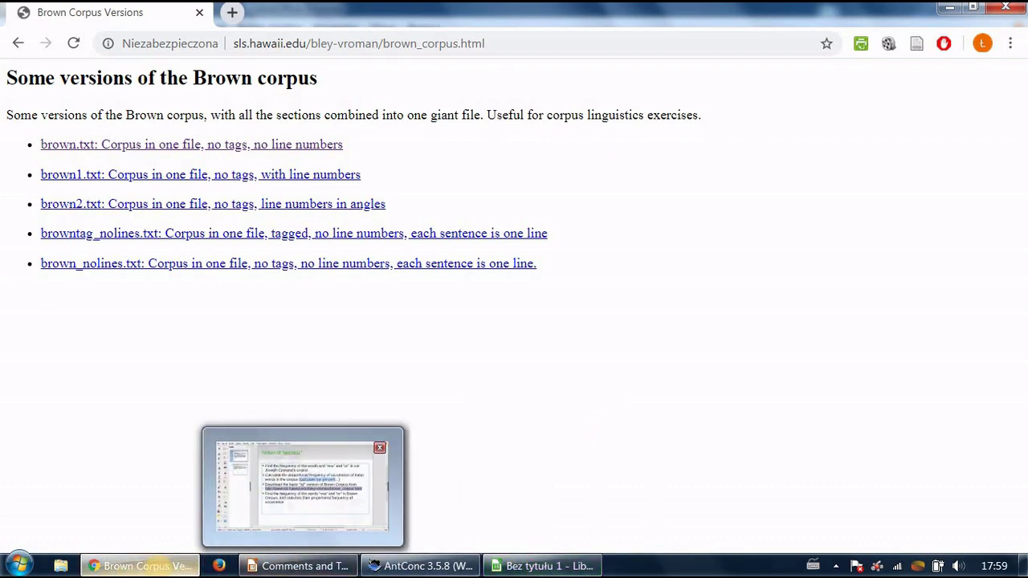
mouse_move(153, 566)
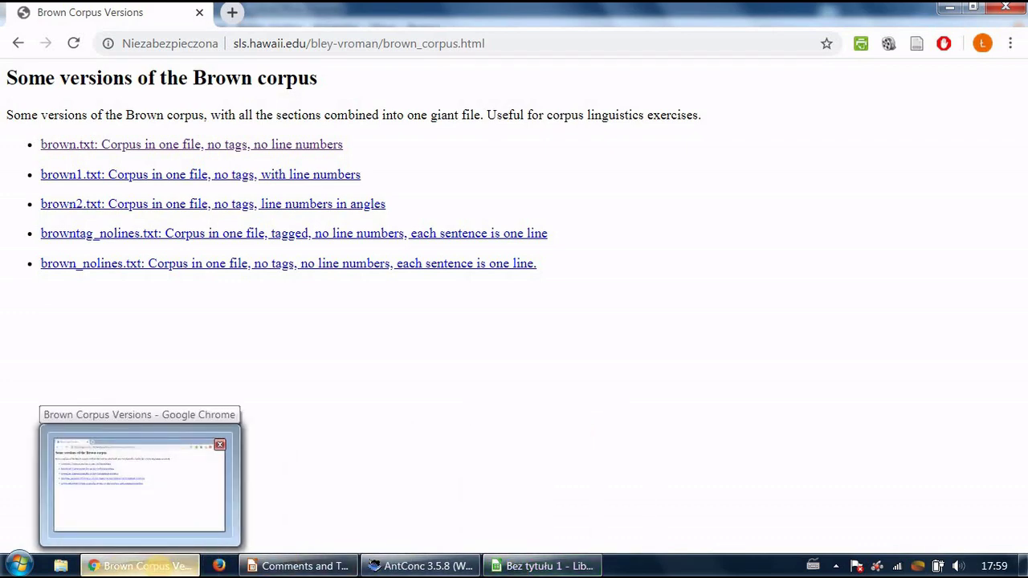
left_click(159, 567)
left_click(294, 565)
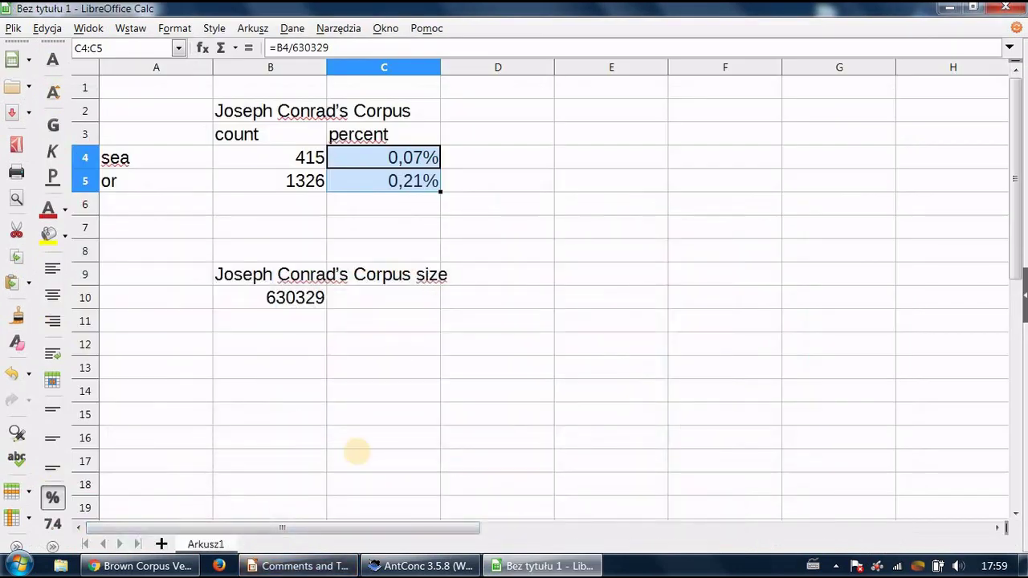
left_click(304, 566)
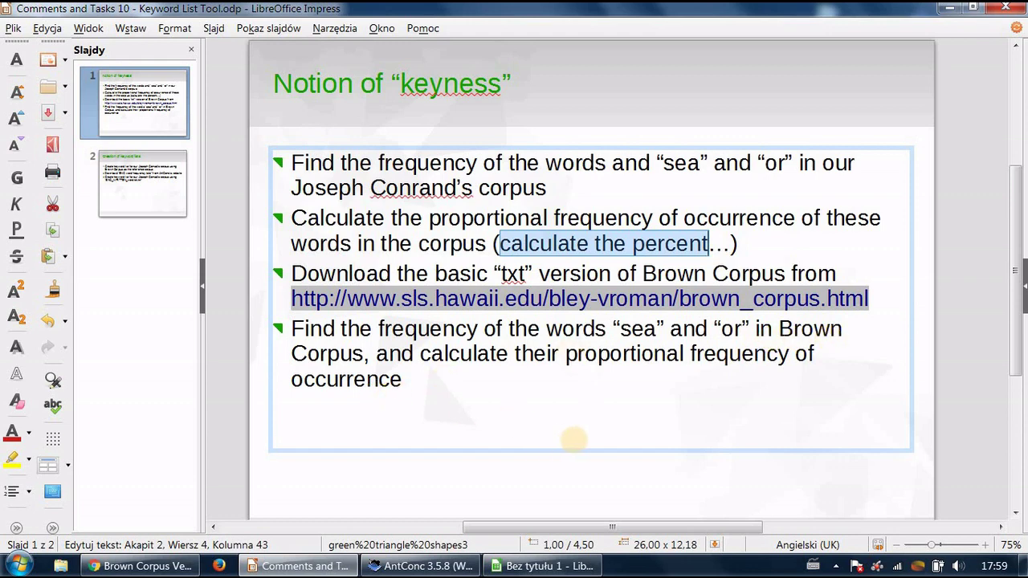
key("Escape")
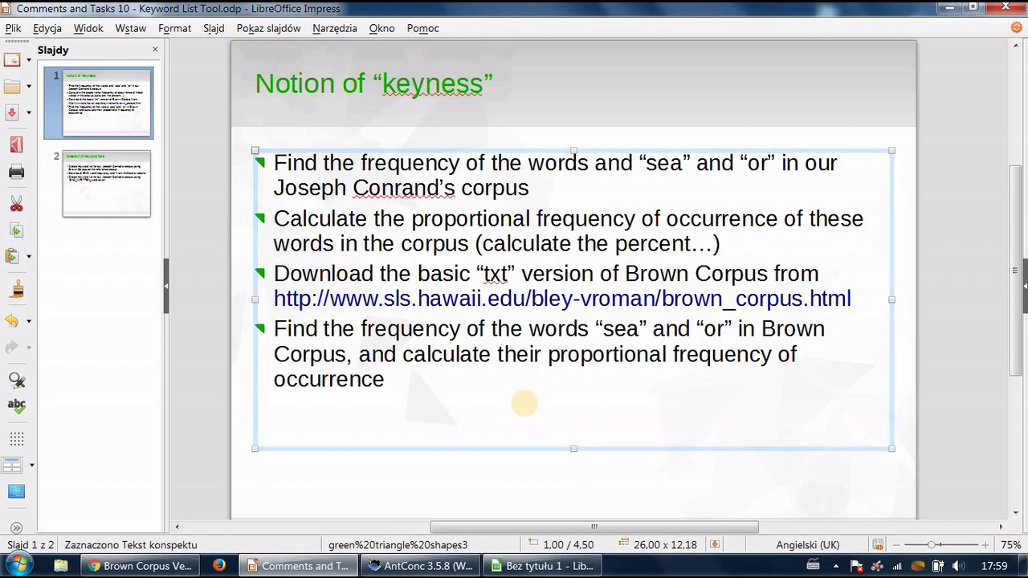
- Switch to AntConc and close all the loaded Joseph Conrad corpus files
left_click(393, 565)
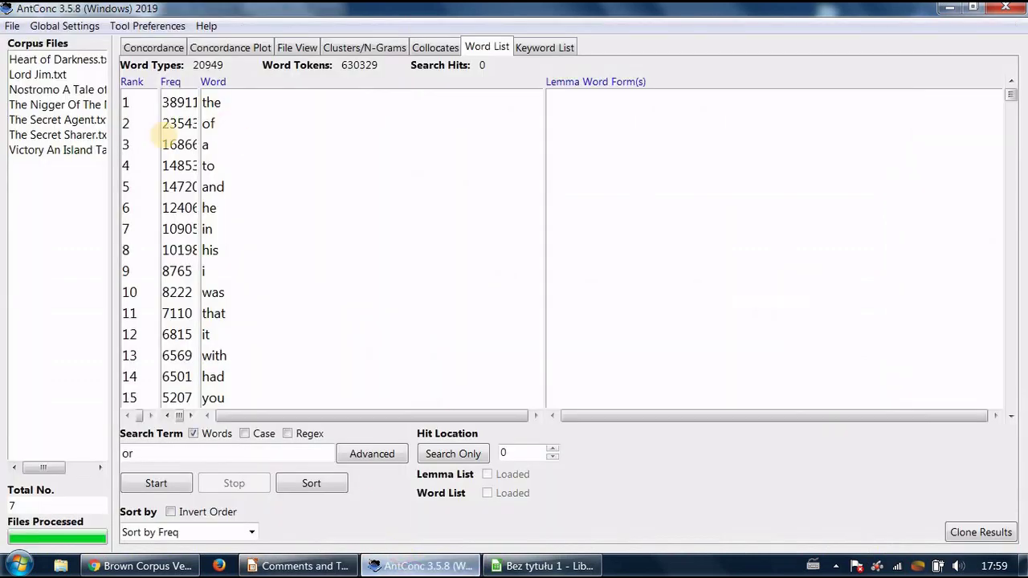
left_click(12, 26)
left_click(12, 25)
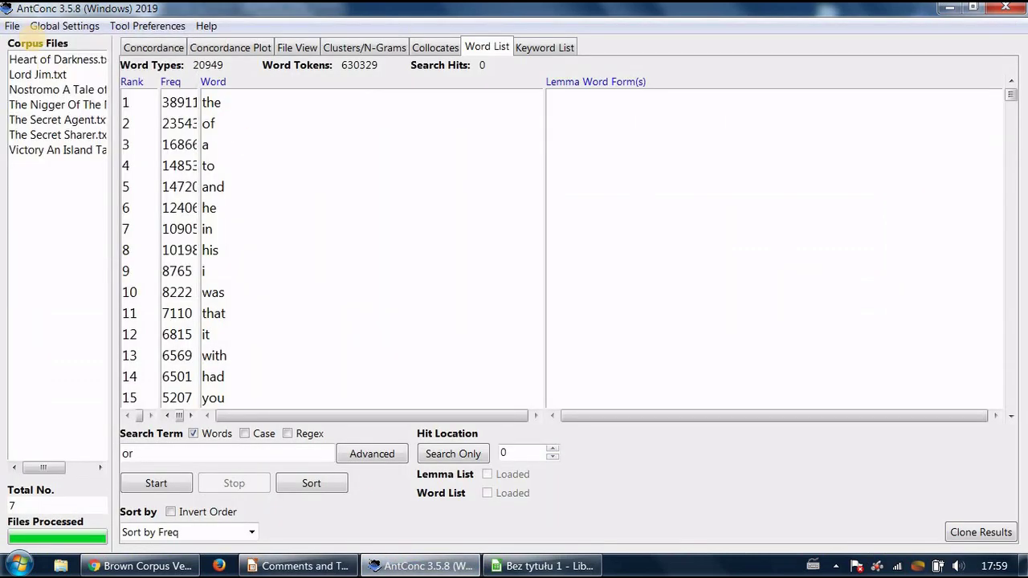
left_click(12, 25)
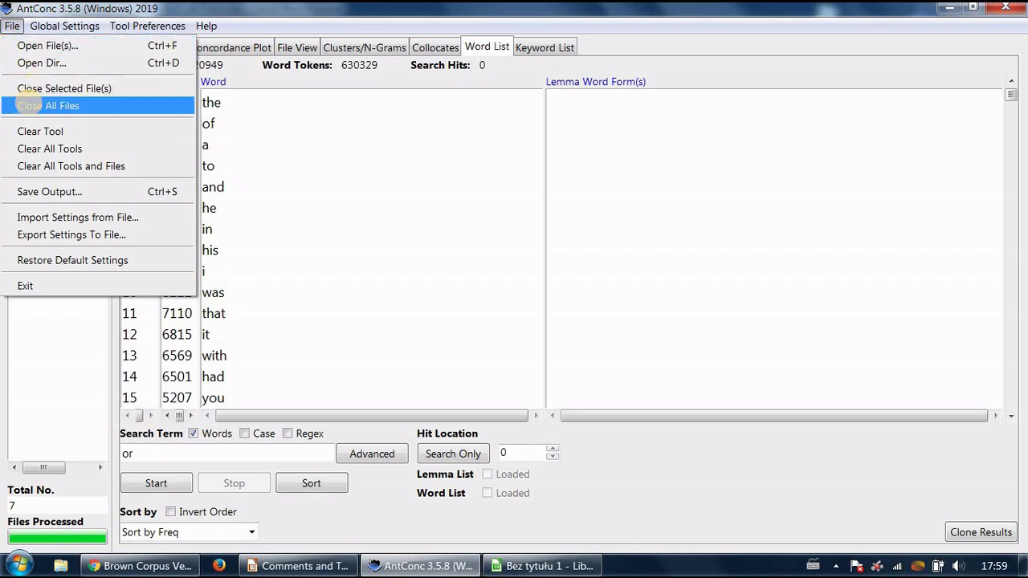
left_click(46, 106)
- Load brown.txt from the brown folder as the corpus file
left_click(12, 26)
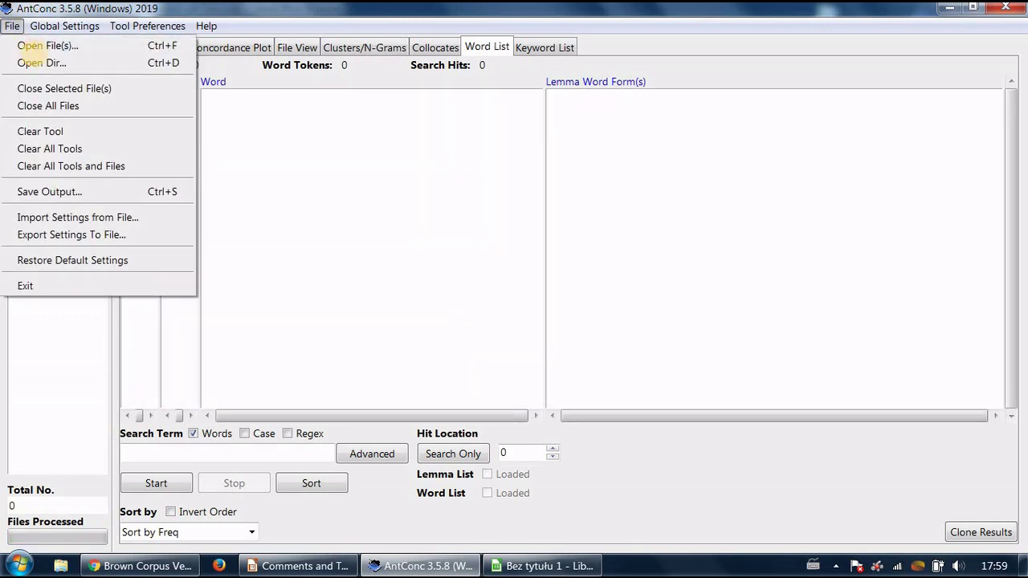
left_click(39, 38)
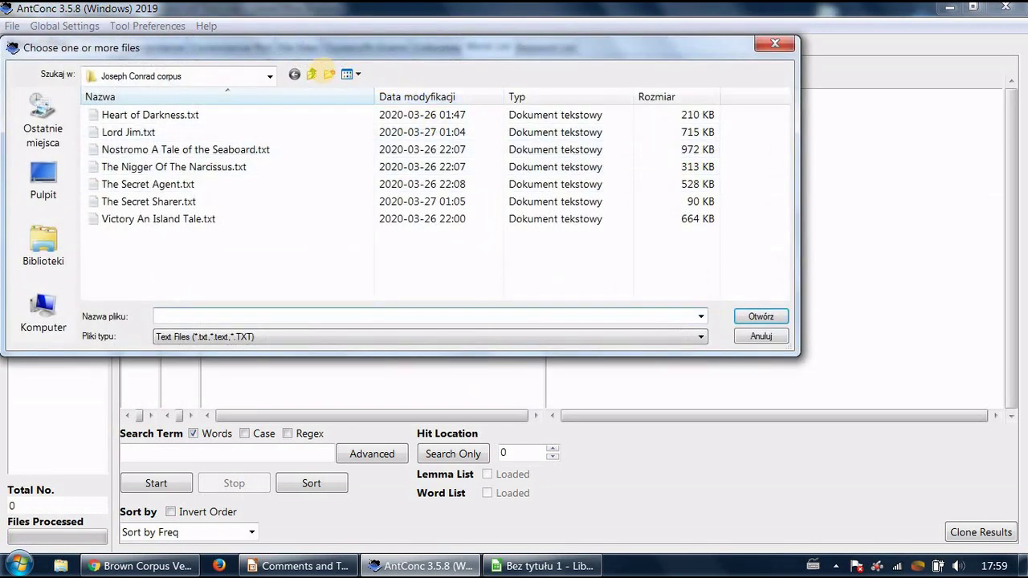
left_click(311, 74)
double_click(116, 114)
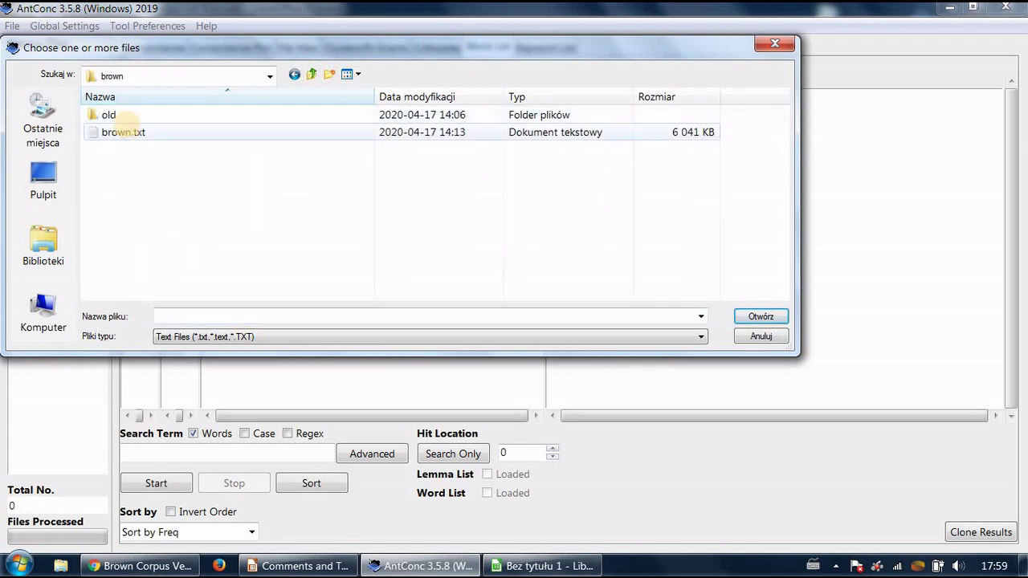
left_click(119, 133)
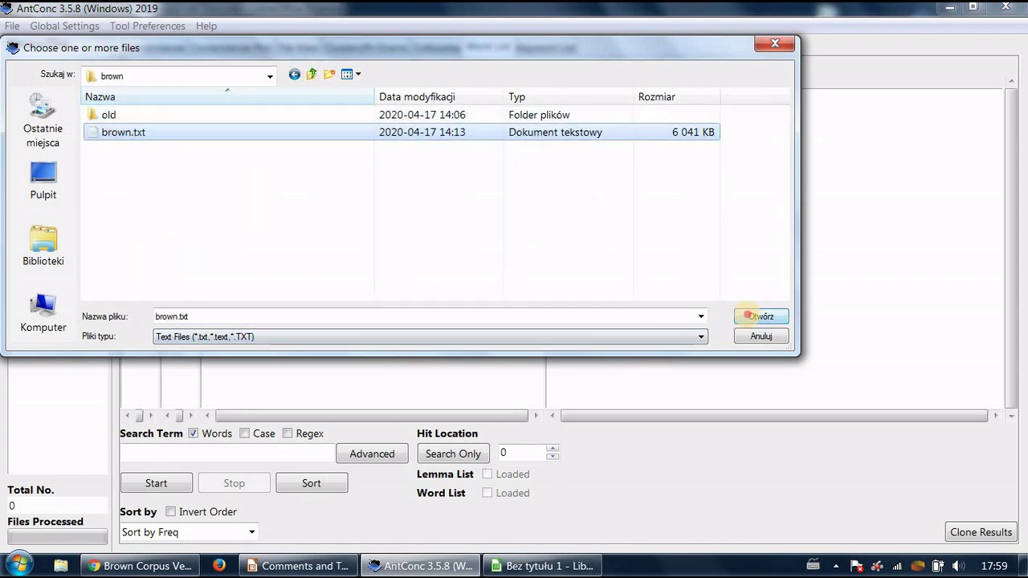
left_click(748, 316)
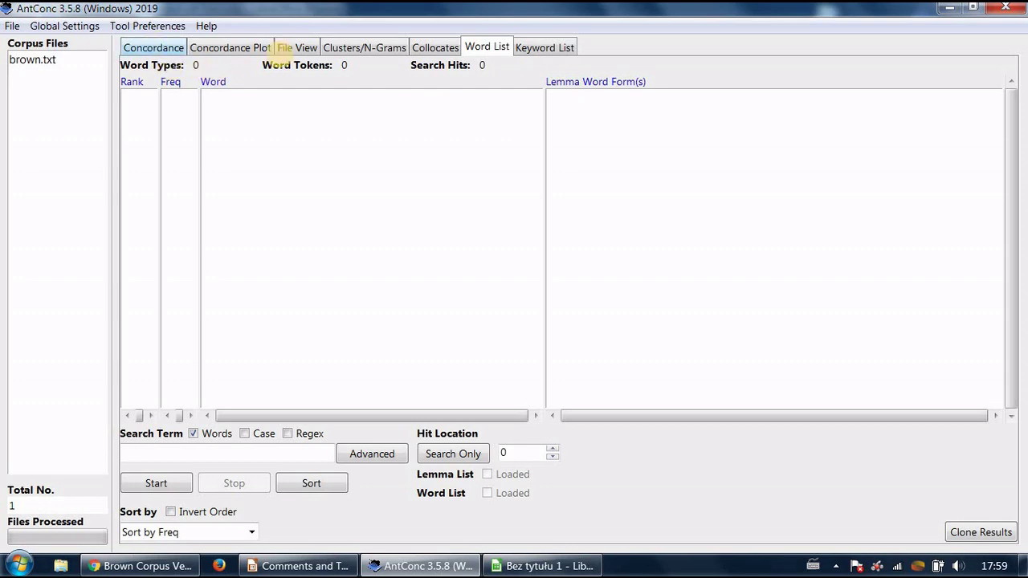
- Display the full text of brown.txt in File View and skim its opening passages
left_click(298, 47)
left_click(157, 509)
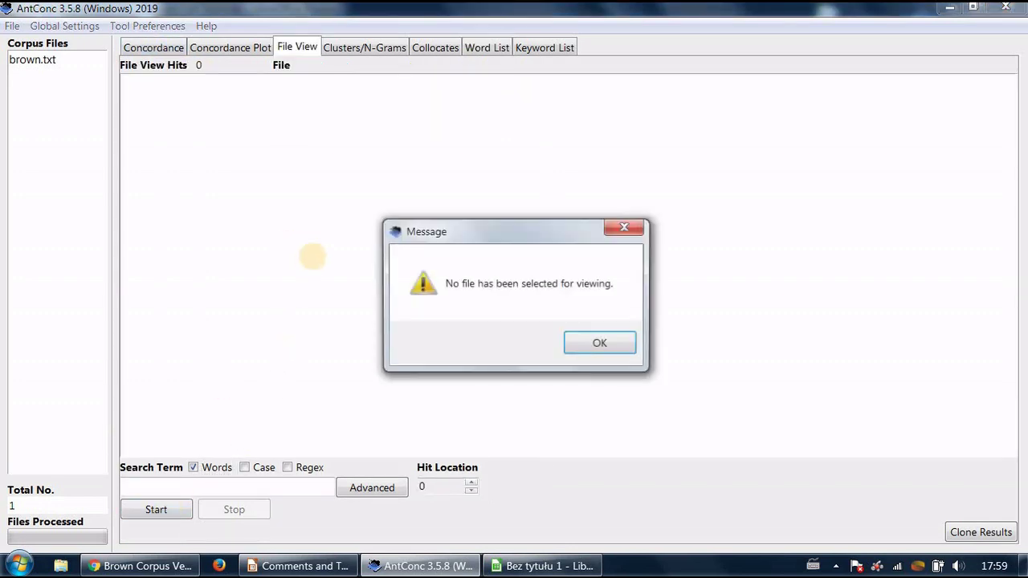
left_click(598, 342)
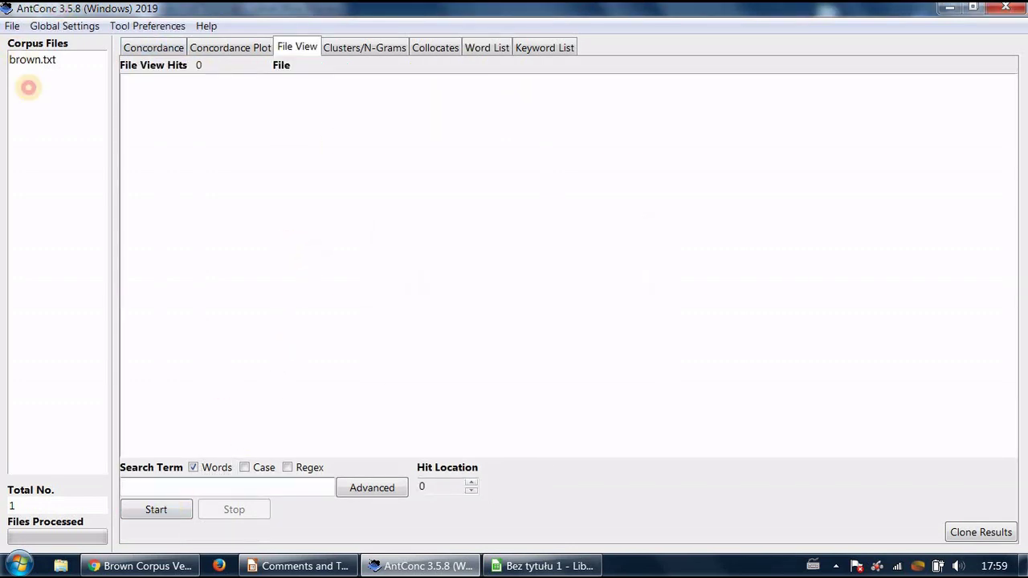
left_click(33, 60)
left_click(156, 509)
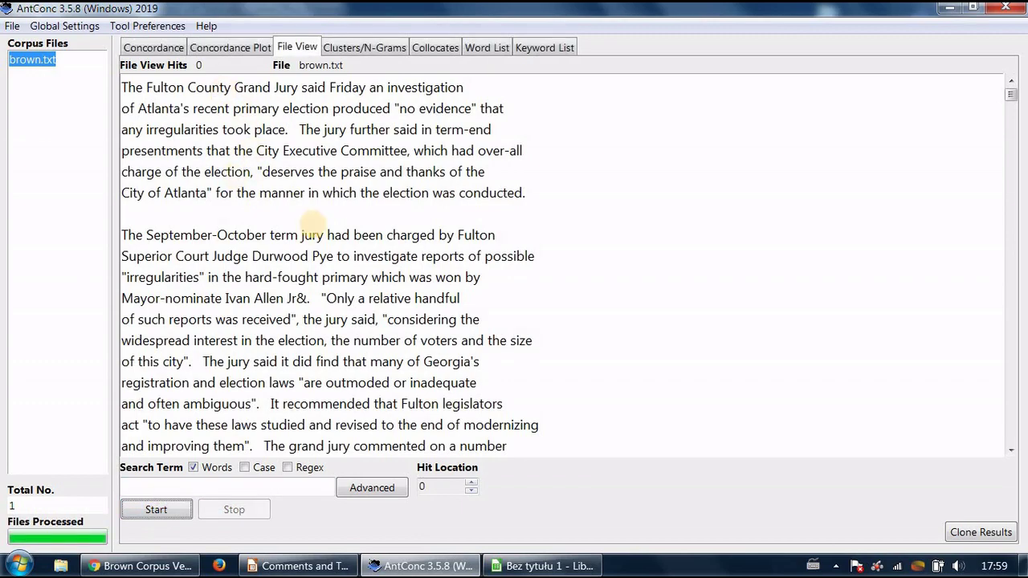
scroll(496, 265, "down", 12)
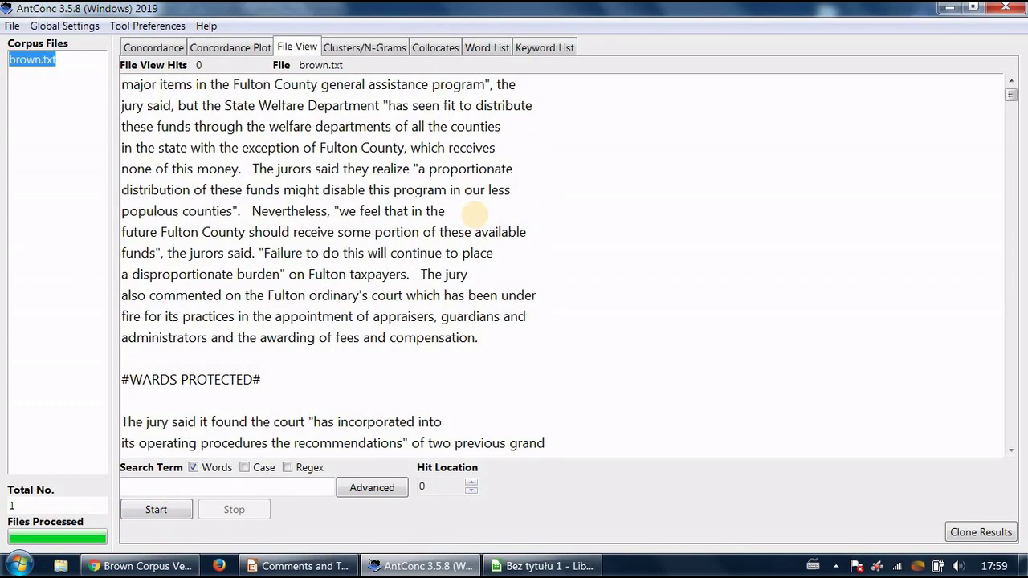
scroll(475, 213, "up", 9)
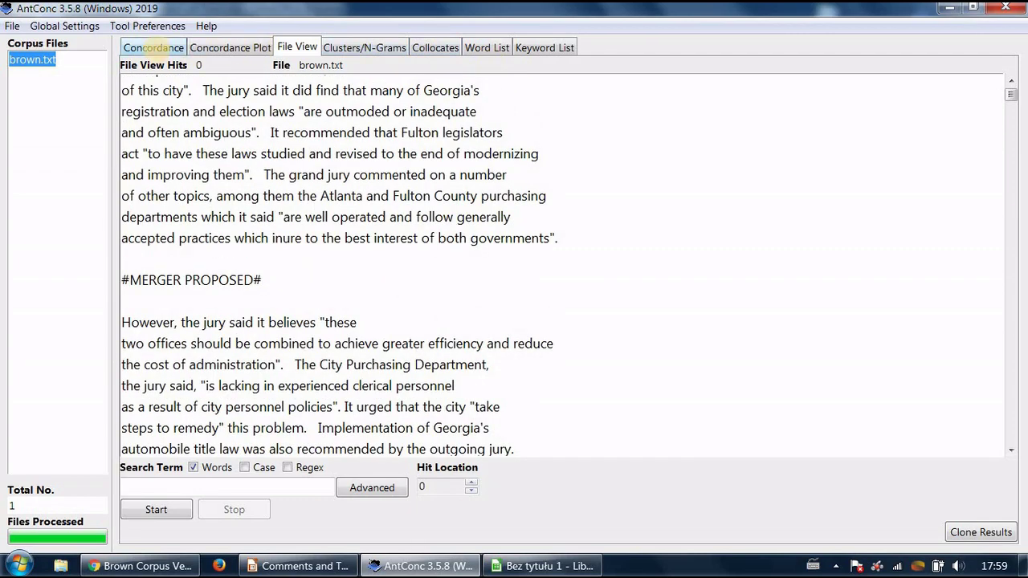
- Run a concordance search for "sea" in brown.txt
left_click(156, 48)
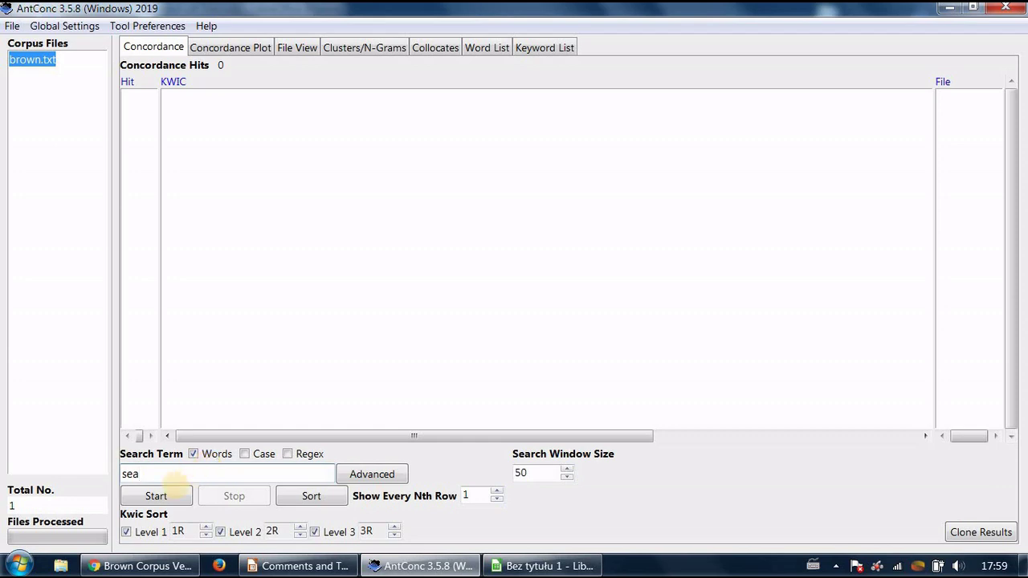
left_click(155, 495)
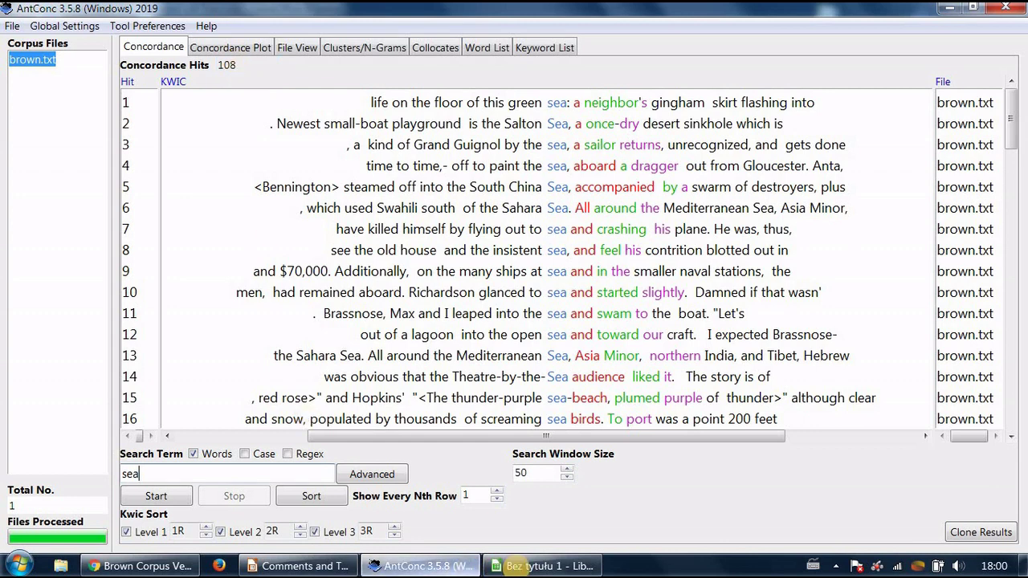
- Switch to the Calc spreadsheet and enter the heading "Brown Corpus" in D2
left_click(542, 566)
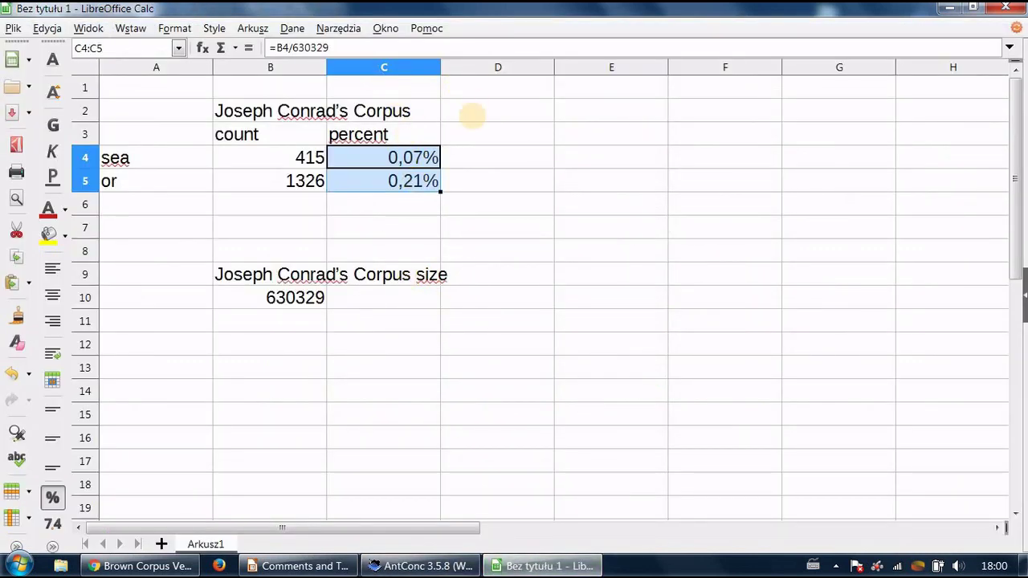
left_click(498, 102)
type("B")
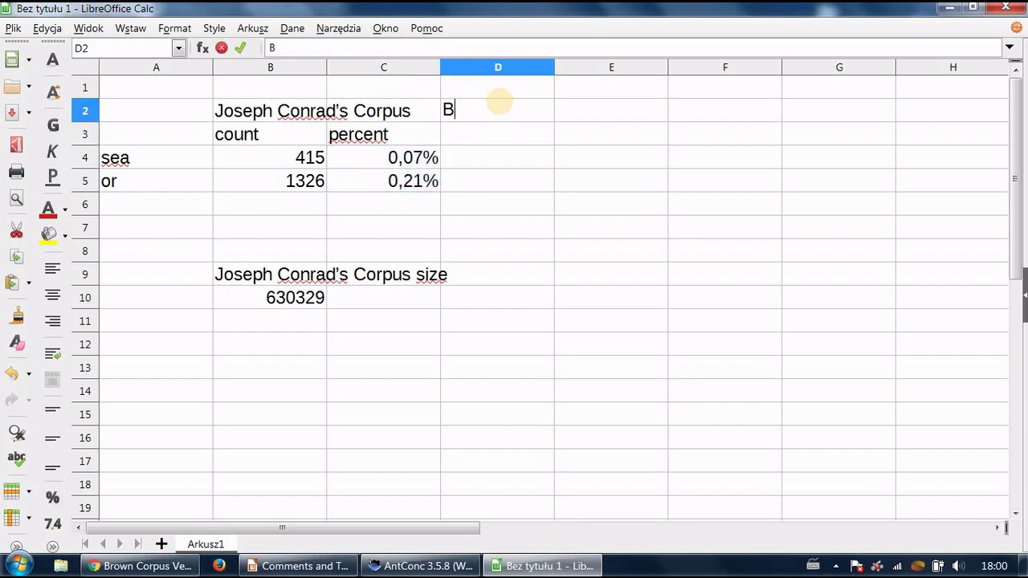
type("rown Corpus")
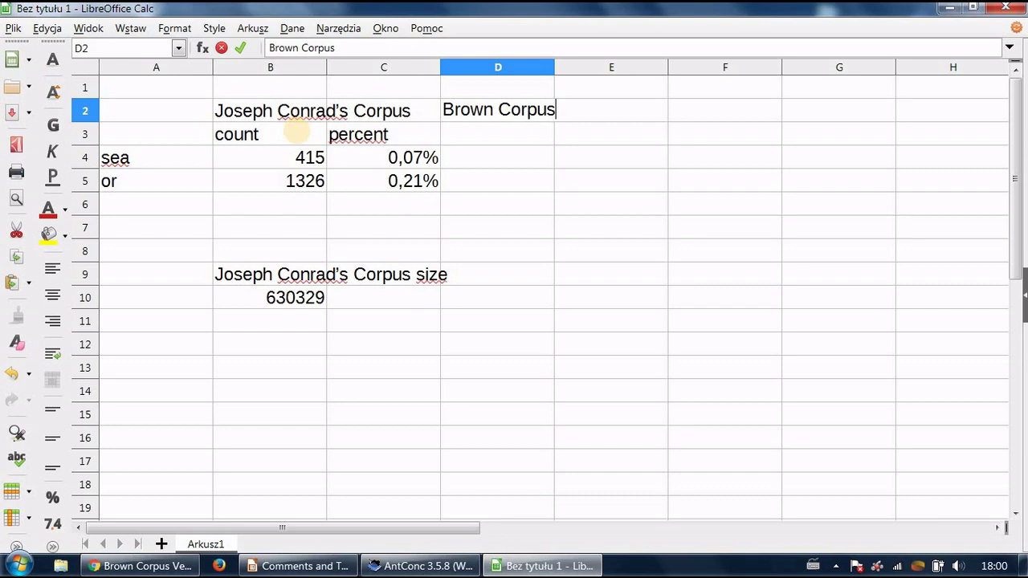
- Copy the "count" and "percent" headings from B3:C3 into D3:E3 under Brown Corpus
left_click_drag(292, 132, 361, 135)
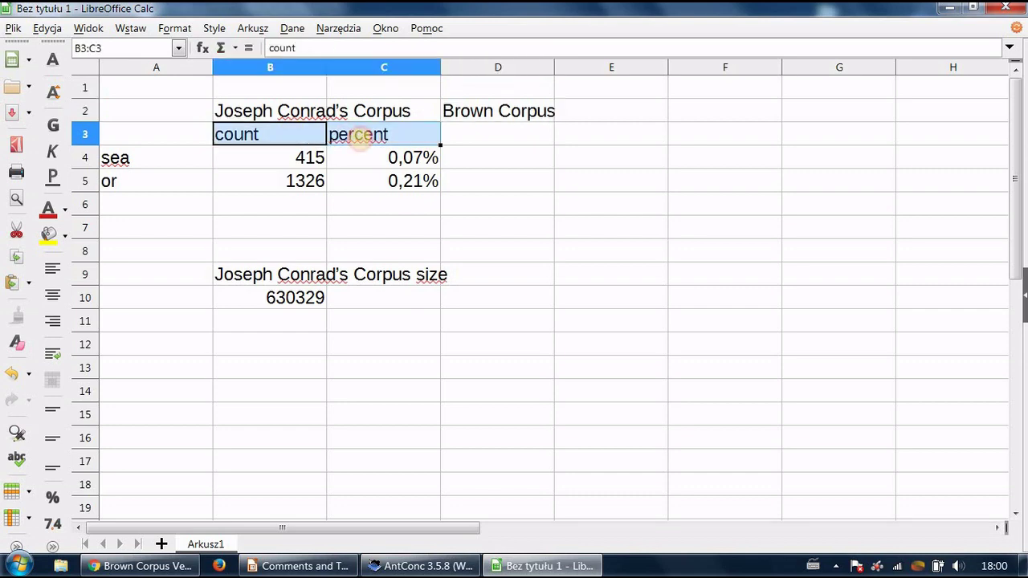
key("ctrl+c")
left_click(487, 132)
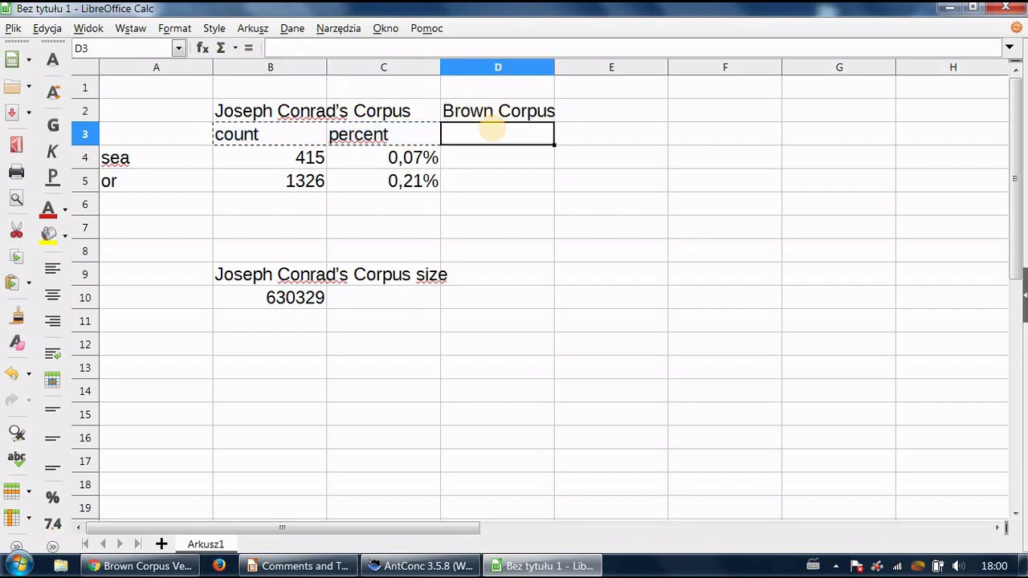
key("ctrl+v")
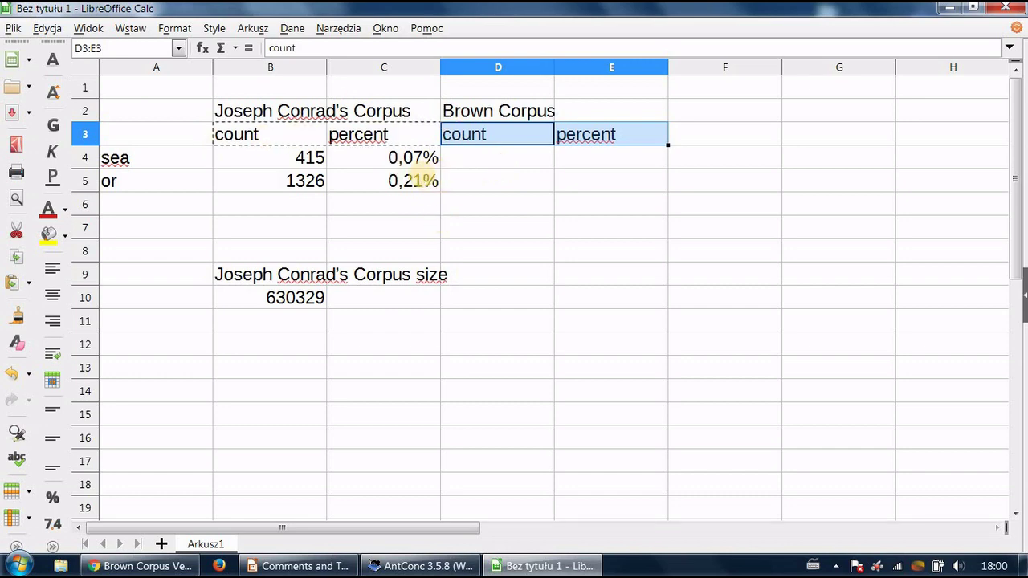
- Enter 108 in D4 as the Brown Corpus count for "sea"
left_click(483, 156)
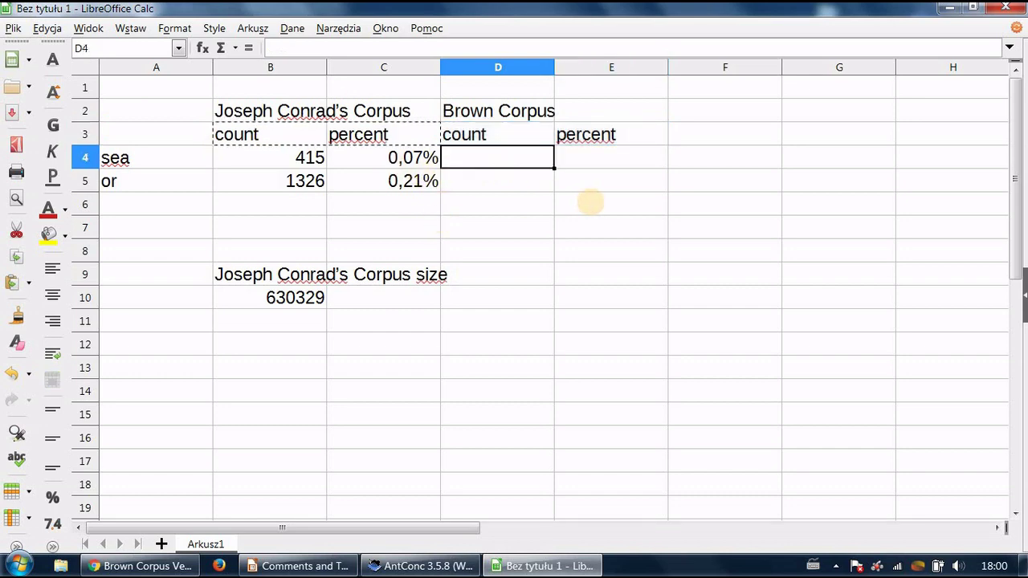
type("108")
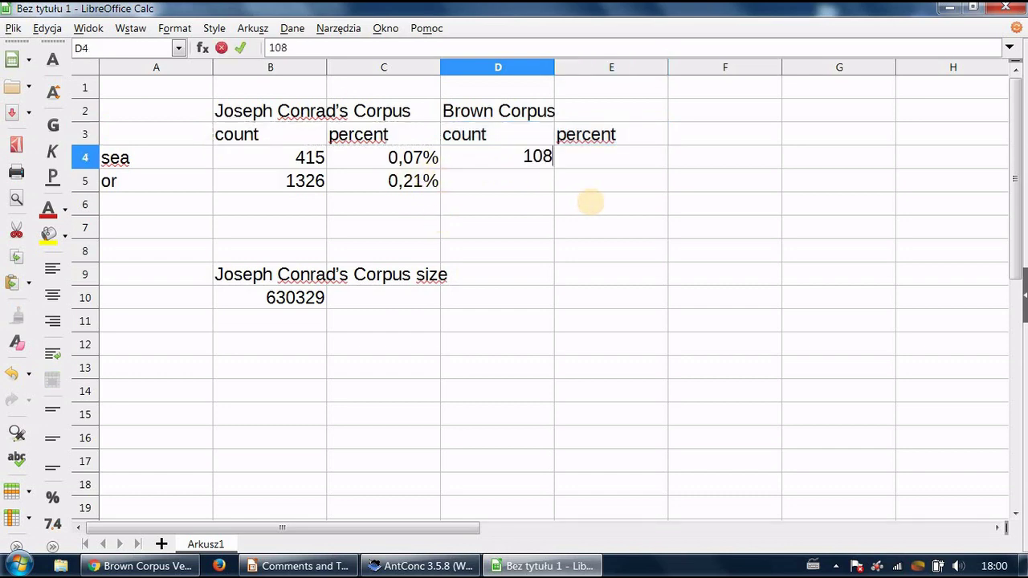
key("Return")
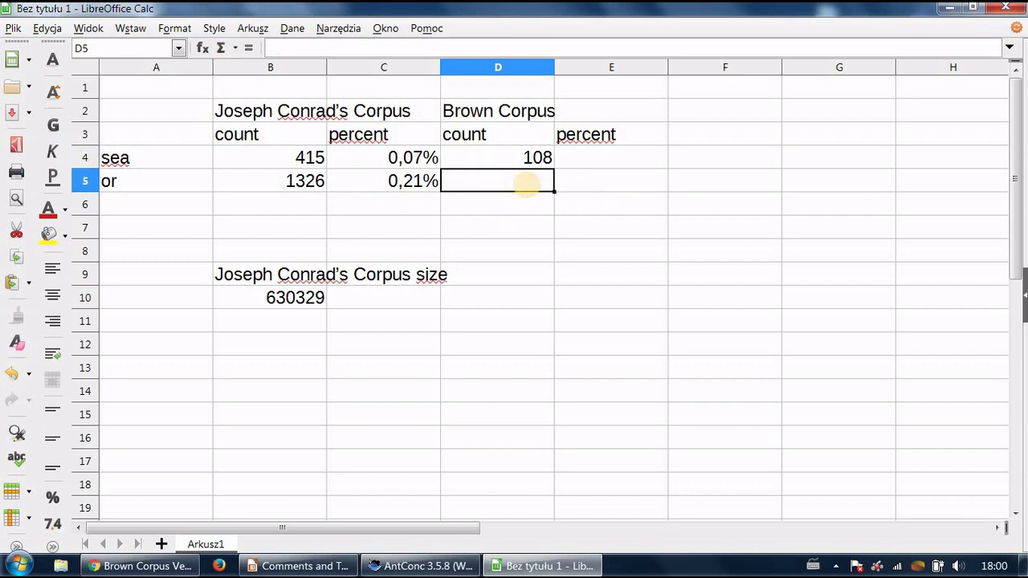
- Switch to AntConc and run a concordance search for "or" in brown.txt
key("alt+Tab")
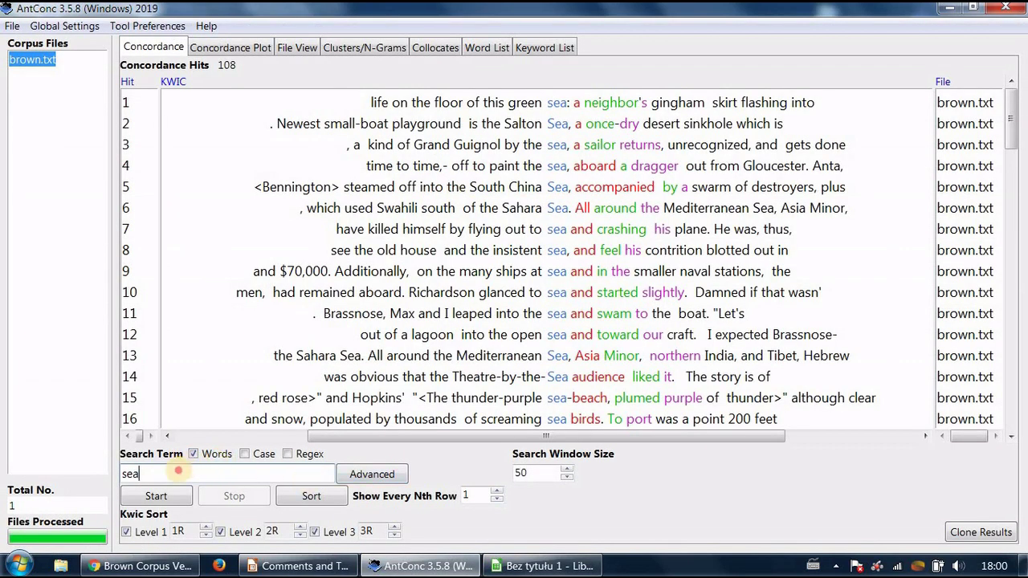
key("BackSpace")
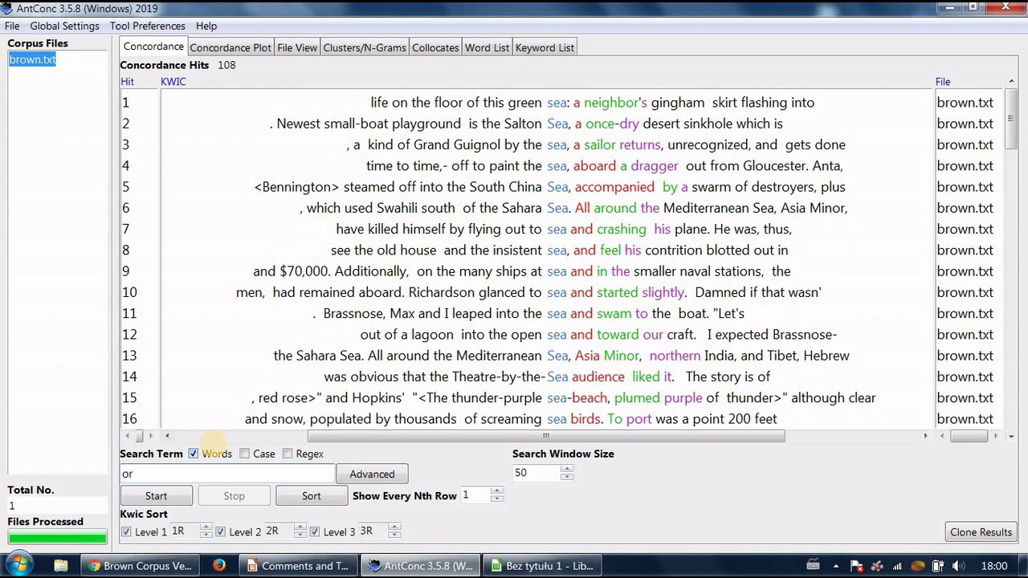
type("or")
left_click(156, 496)
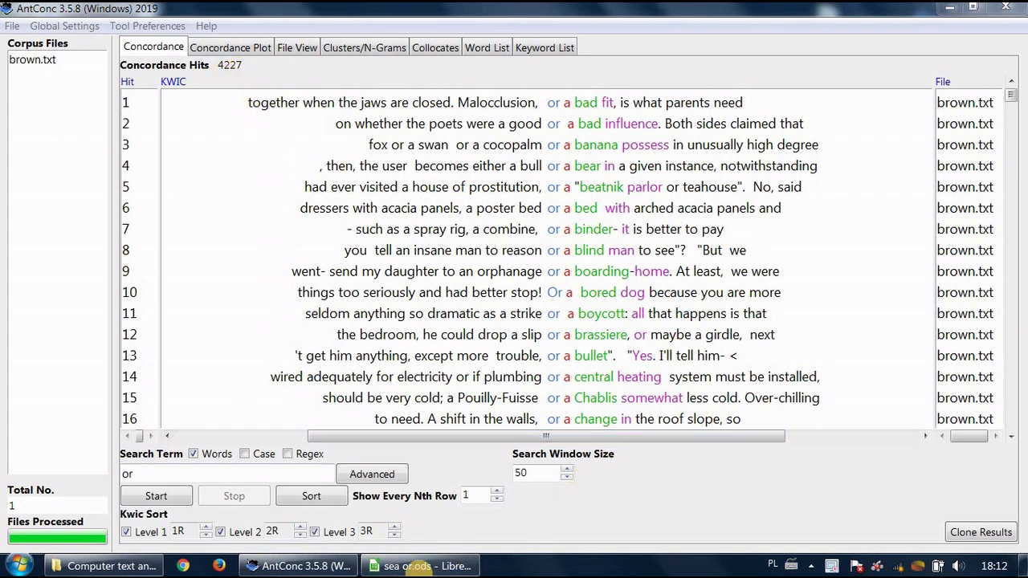
- Switch to the sea or.ods spreadsheet in Calc and enter 4227 in D5 as the Brown Corpus count for "or"
left_click(417, 566)
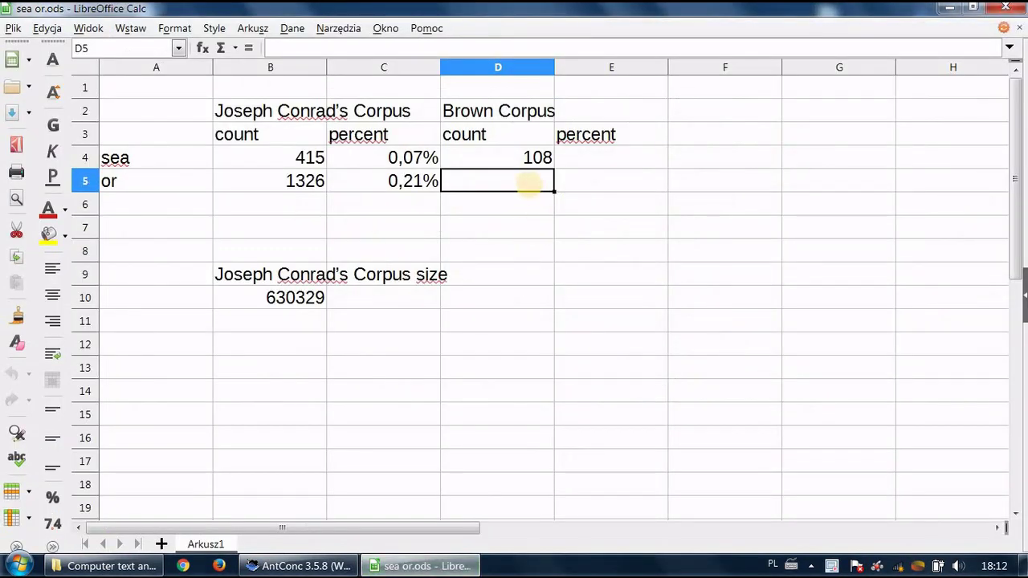
type("4227")
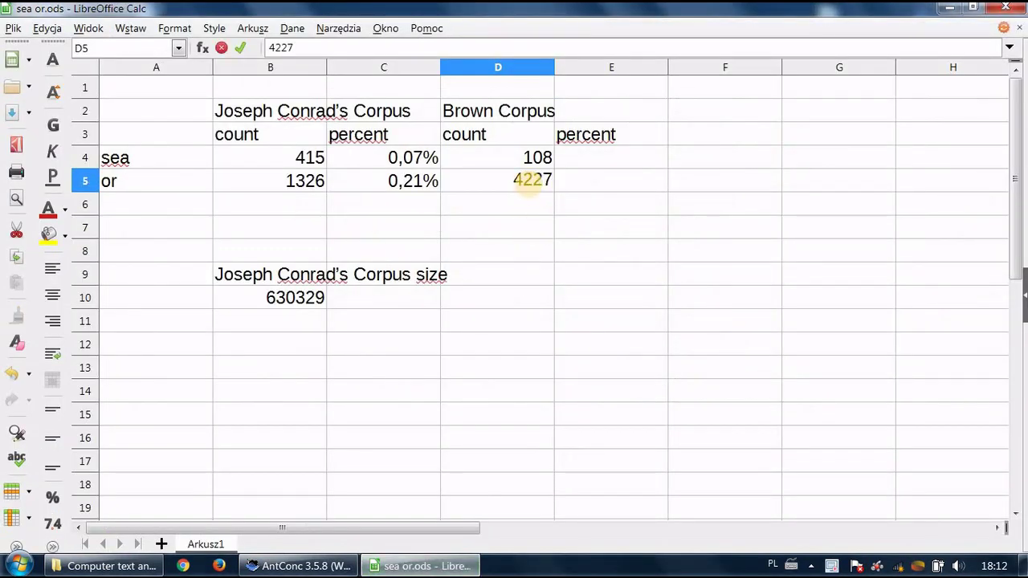
key("alt+Tab")
key("alt+Tab")
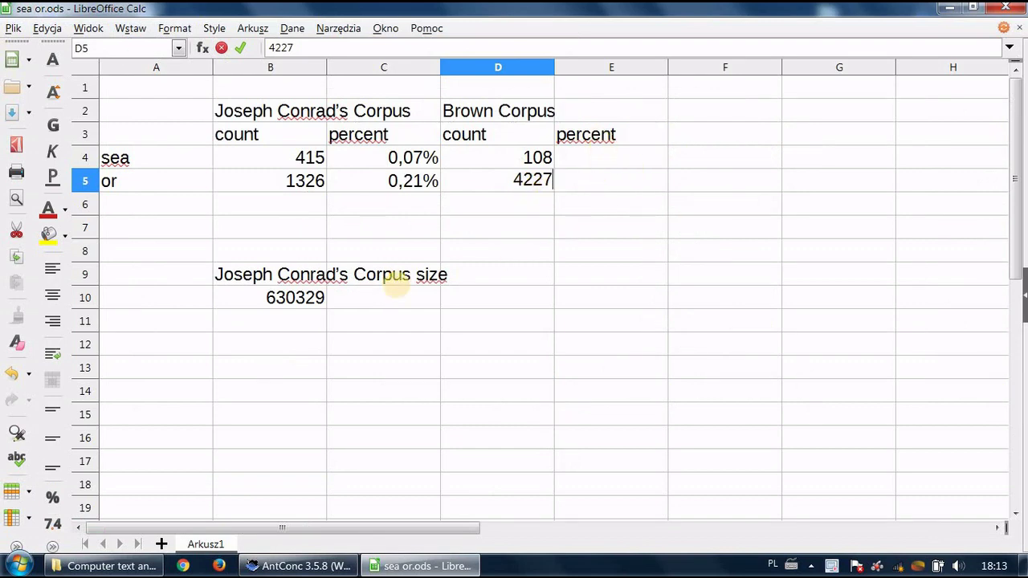
- Copy the "Brown Corpus" heading from D2 into B12
left_click(485, 109)
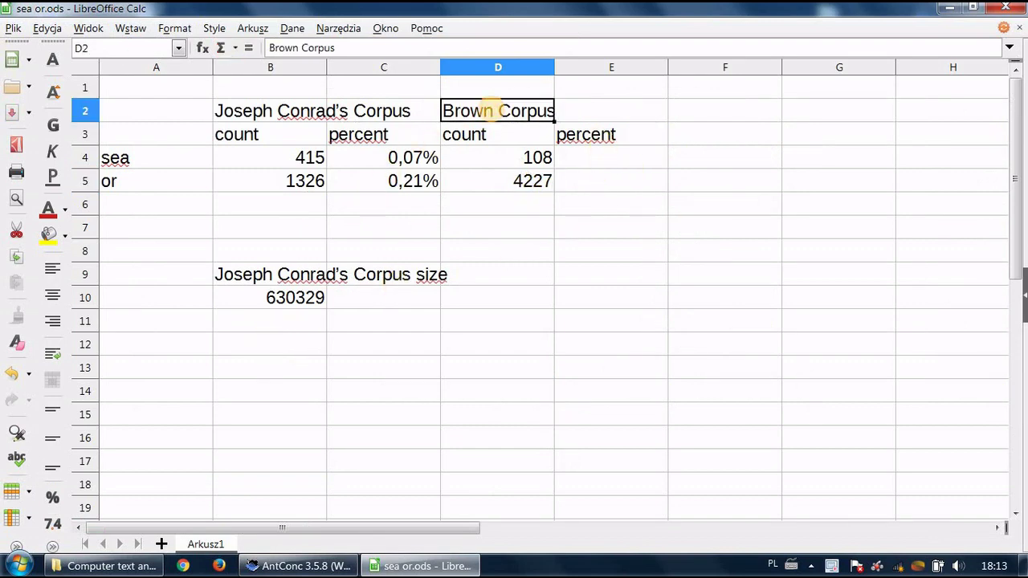
key("ctrl+c")
left_click(265, 344)
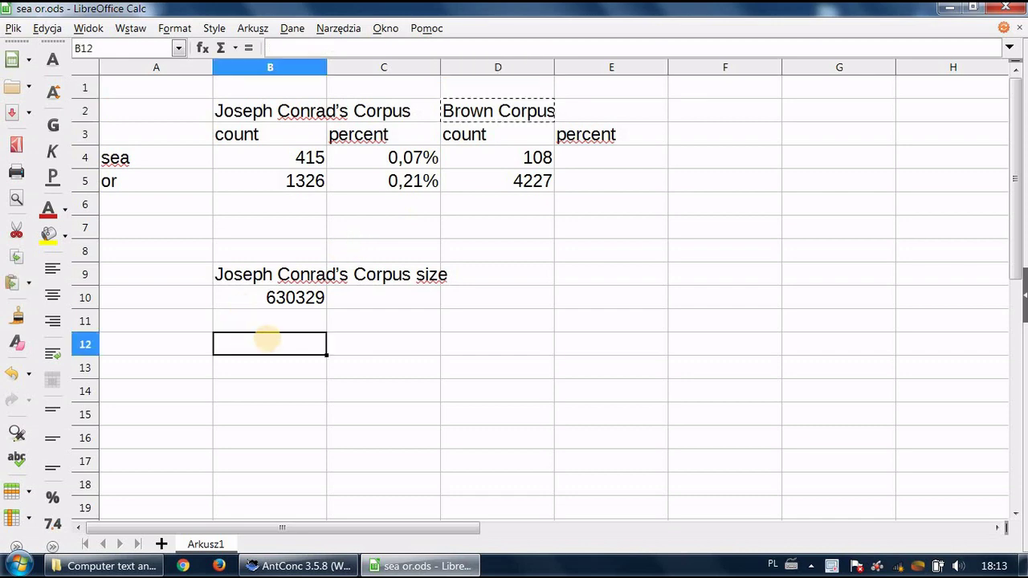
key("ctrl+v")
- Switch to AntConc, generate the word list for brown.txt, and close the open Computer text analysis folder window
left_click(298, 566)
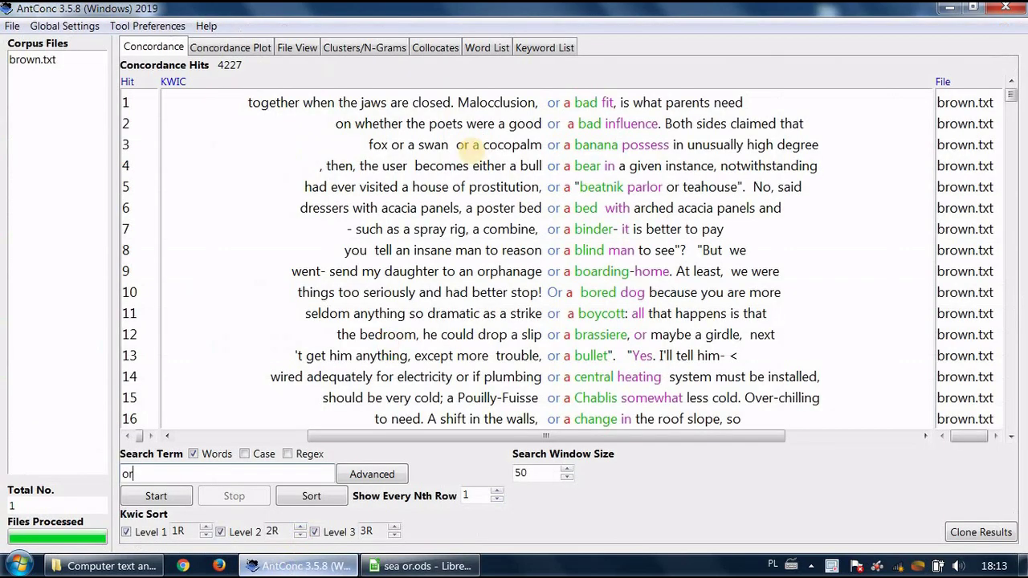
left_click(487, 48)
left_click(164, 482)
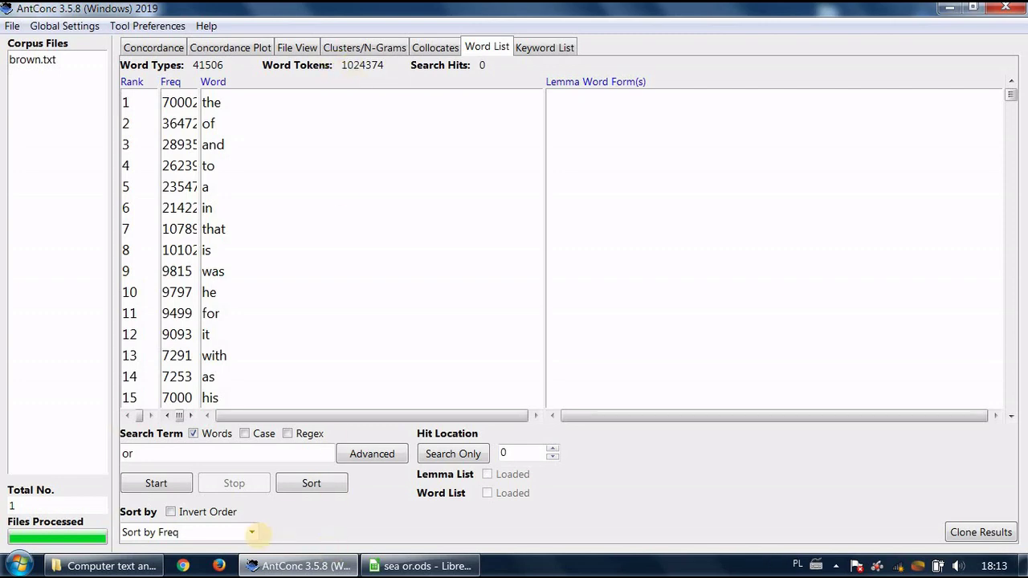
left_click(113, 566)
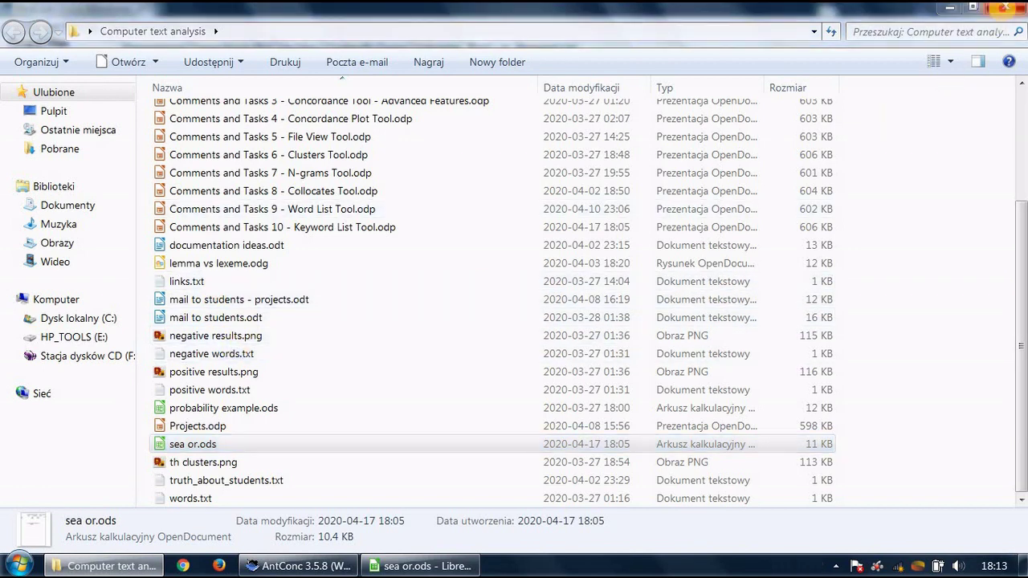
left_click(1005, 6)
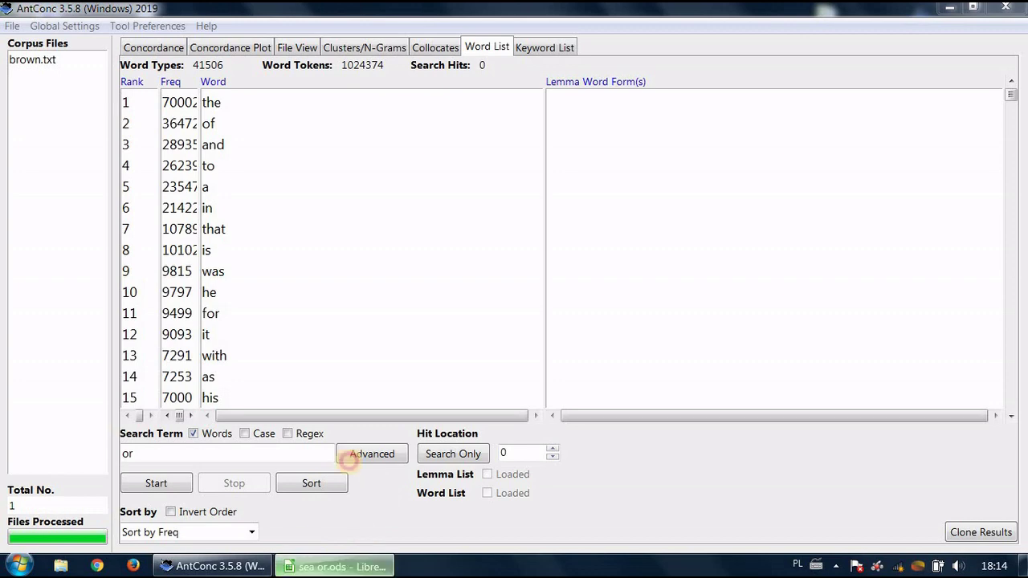
- Switch to Calc and enter the Brown Corpus word token total, 1024374, in B13, checking it against AntConc
key("alt+Tab")
left_click(281, 367)
type("102")
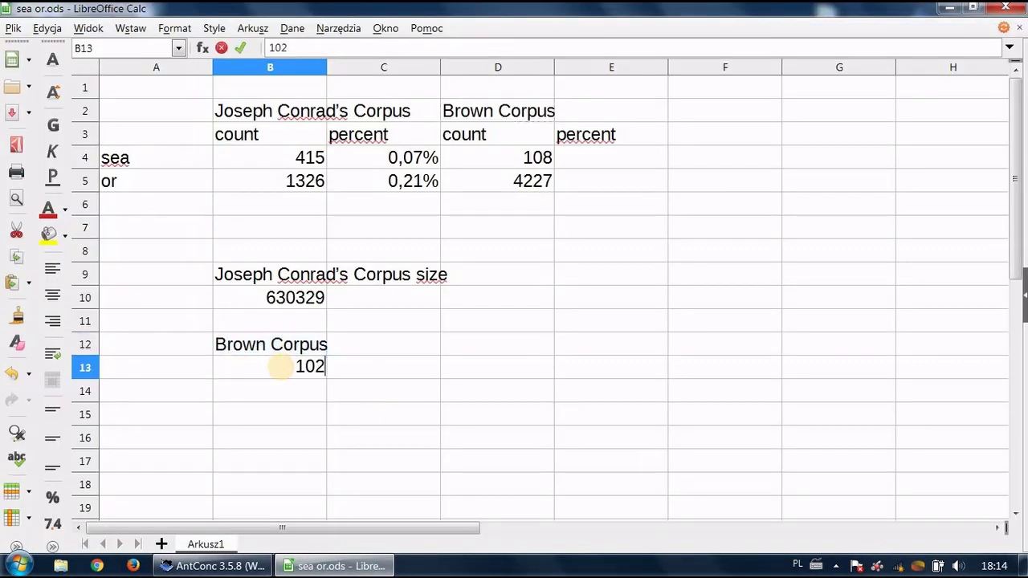
key("alt+Tab")
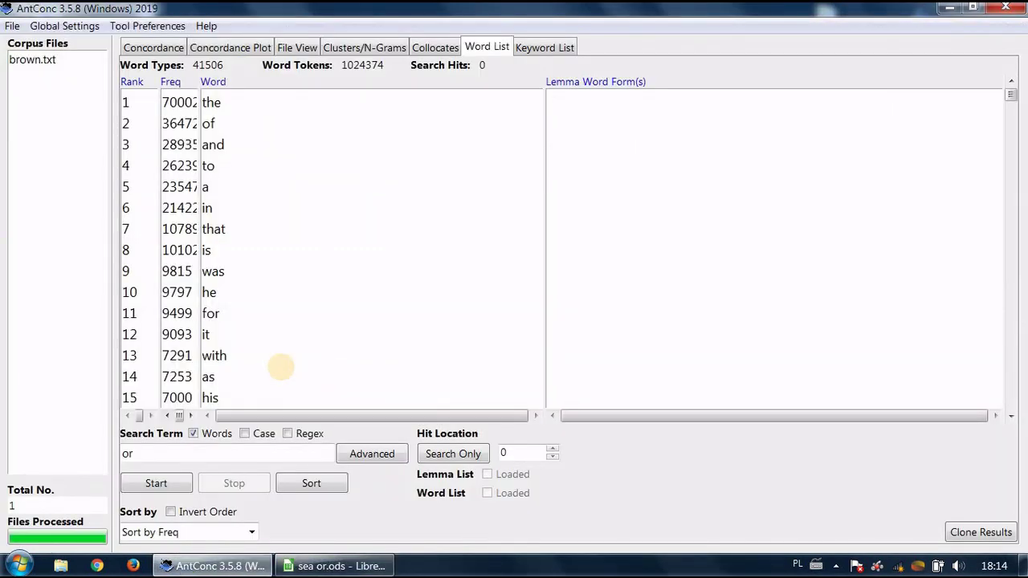
key("alt+Tab")
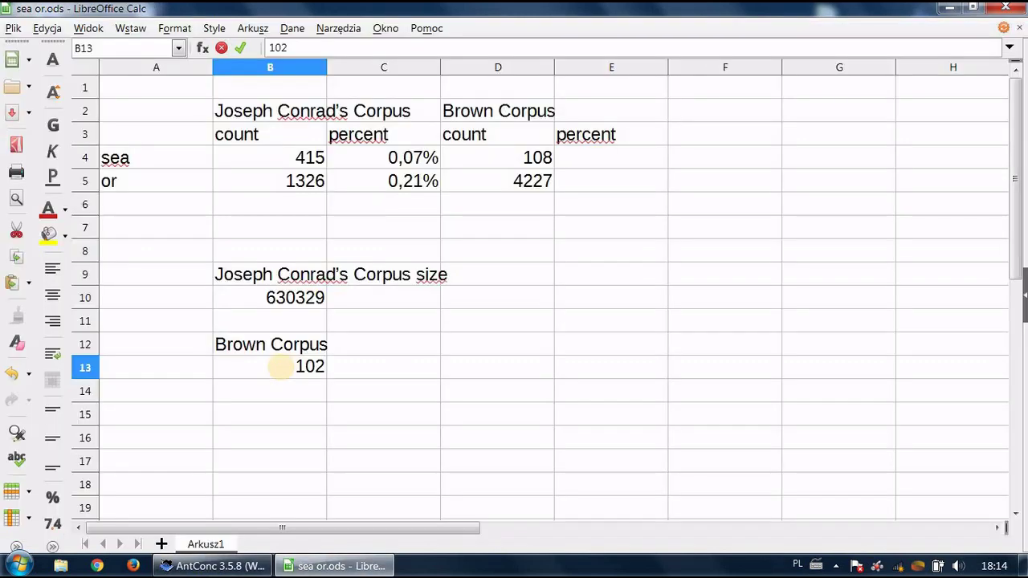
type("4374")
key("alt+Tab")
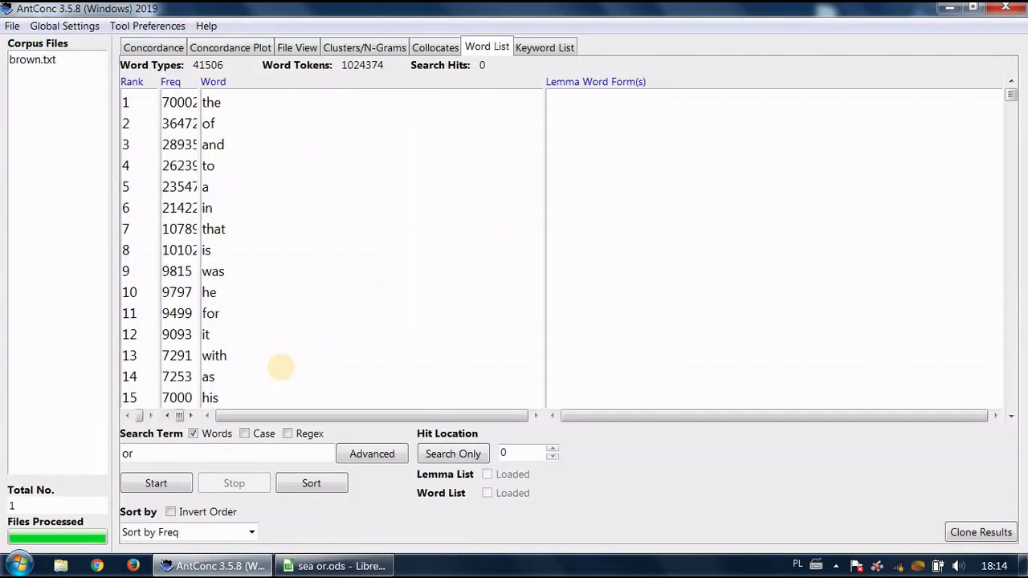
key("alt+Tab")
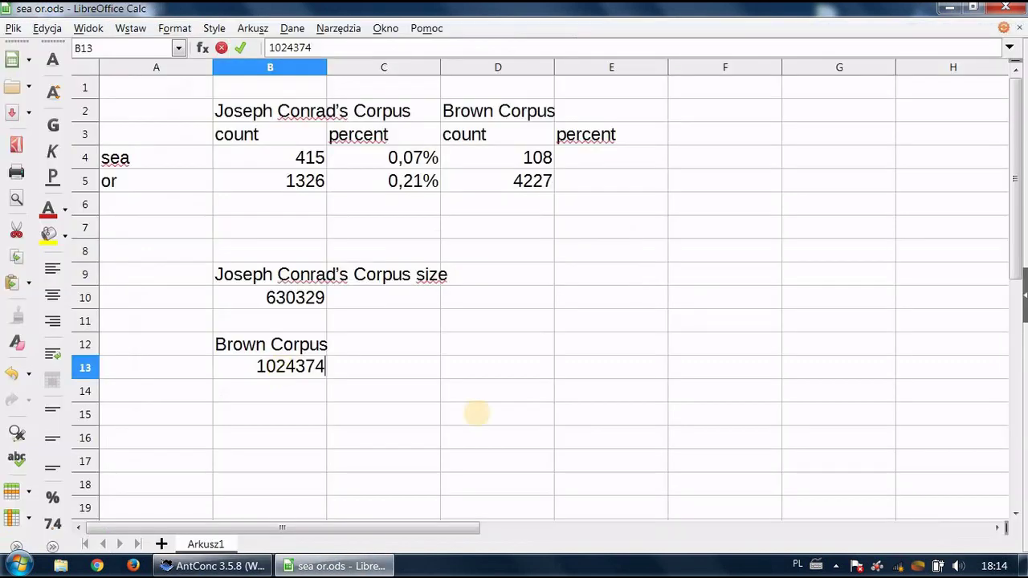
- Copy the corpus size from B13 and enter the formula =D4/1024374 in E4 for the proportion of "sea"
double_click(286, 366)
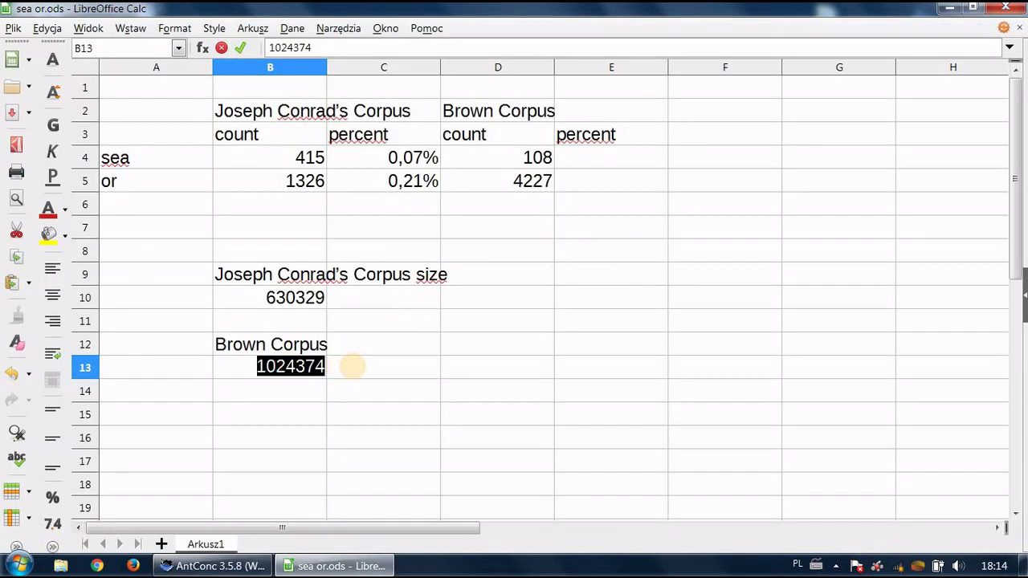
left_click(366, 412)
left_click(592, 158)
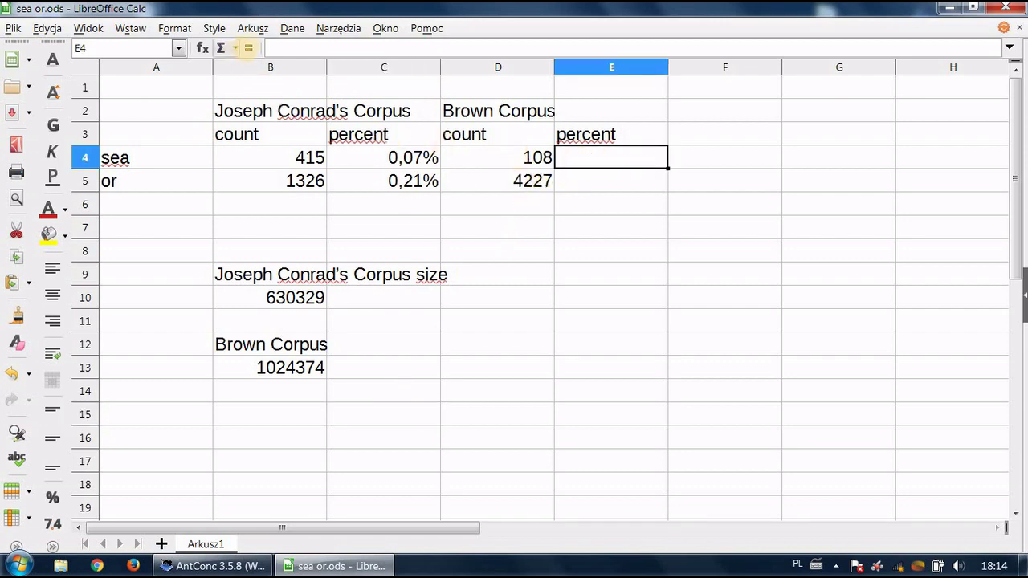
type("=")
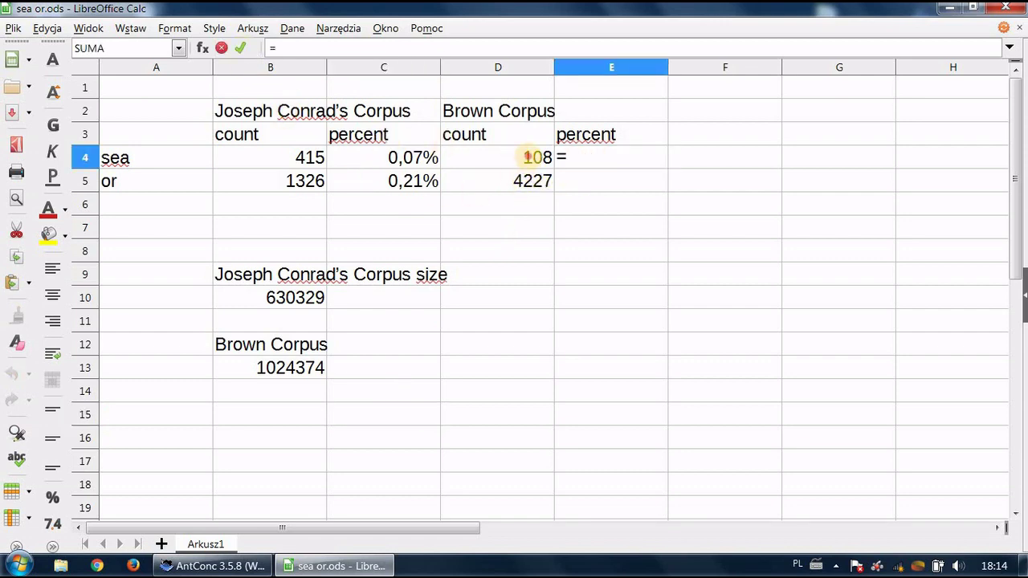
left_click(528, 158)
type("/")
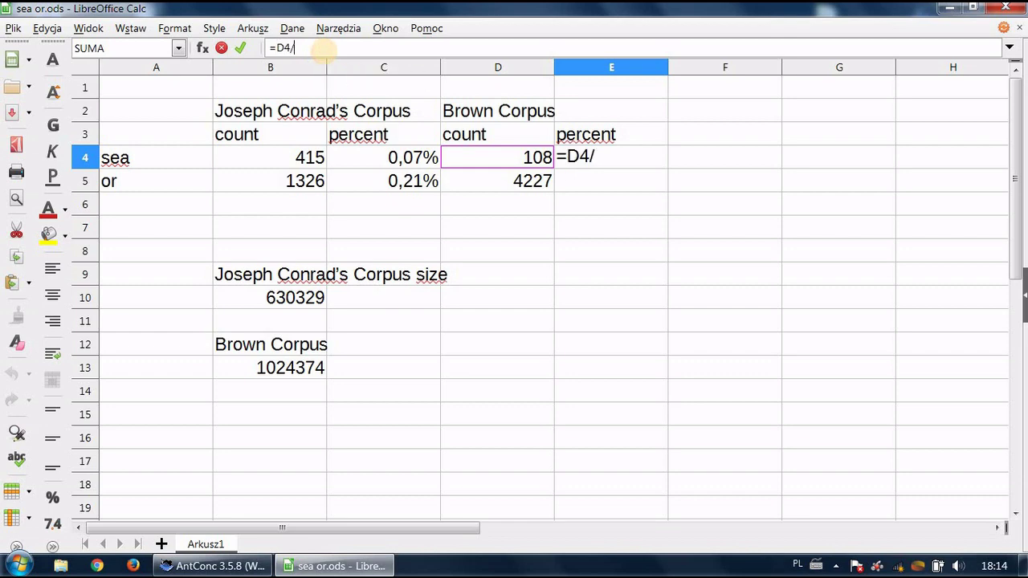
type("1024374")
key("Return")
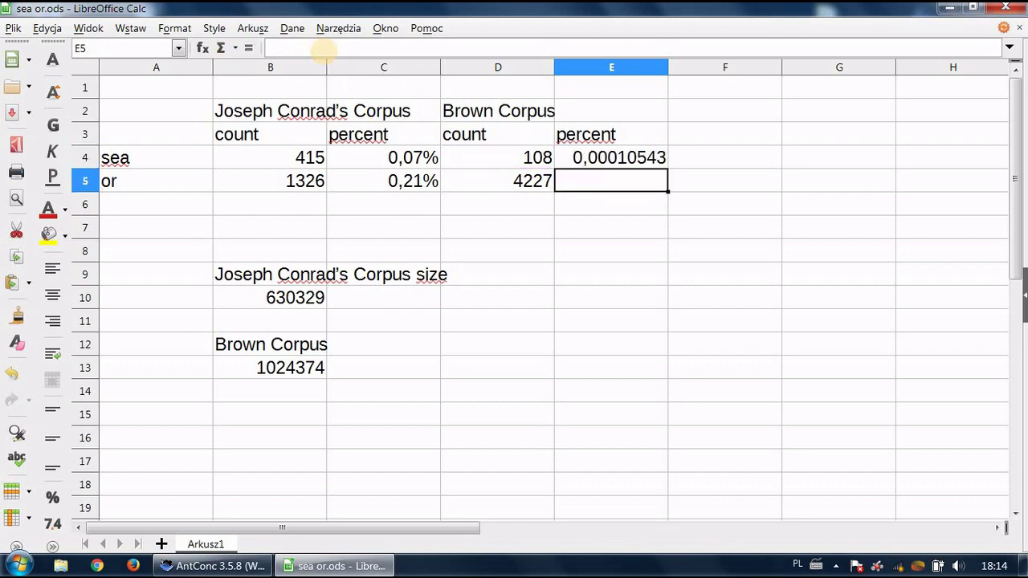
- Fill the E4 formula down to E5 and format both cells as percentages
left_click(635, 158)
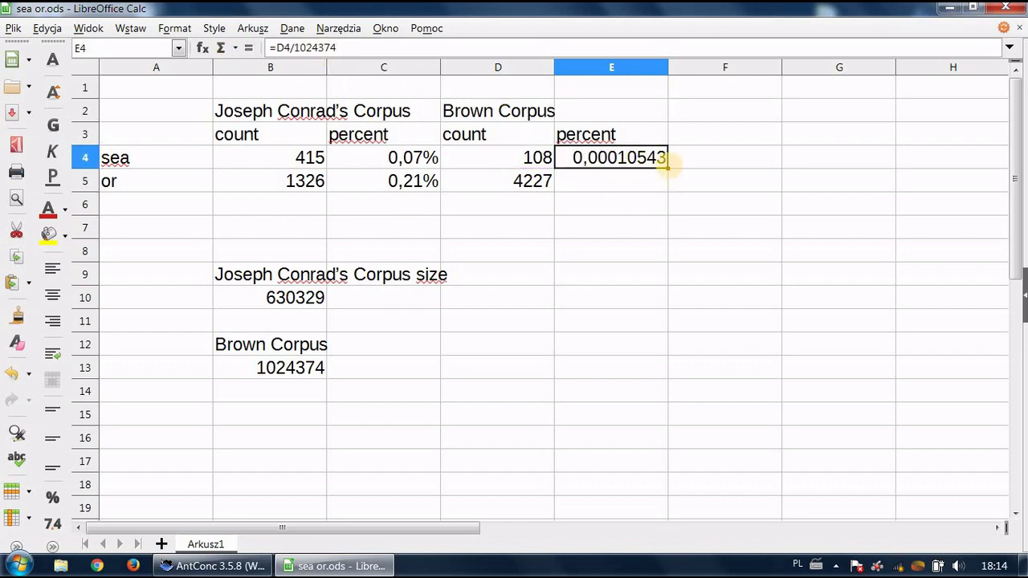
left_click_drag(667, 166, 546, 184)
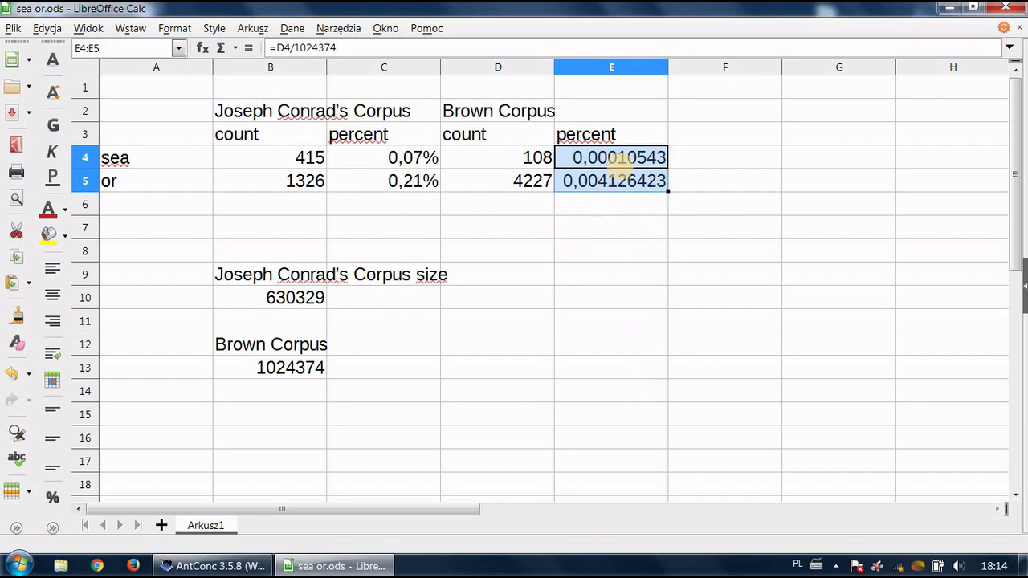
left_click(53, 497)
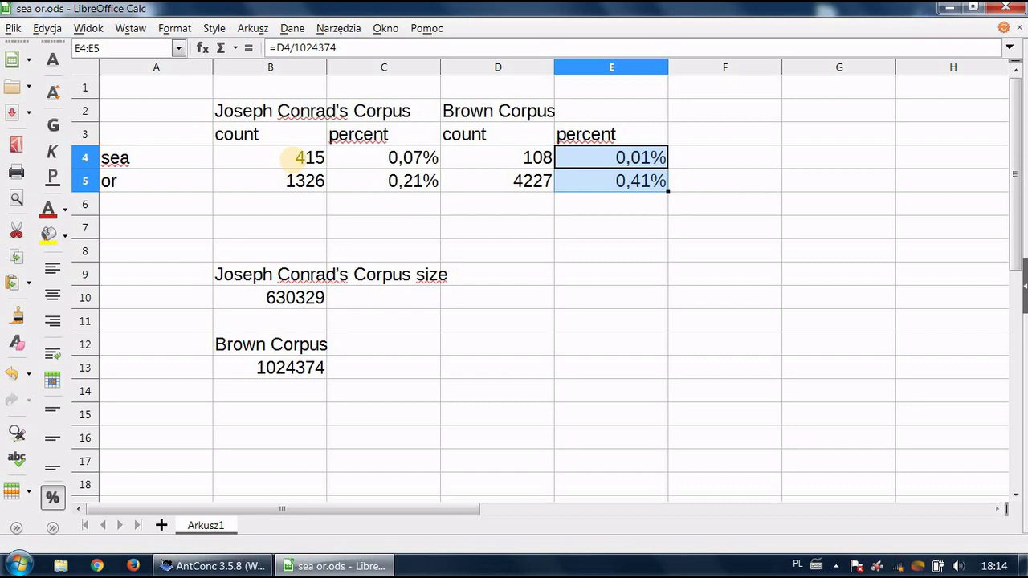
- Compare the raw "sea" counts of the two corpora in B4 and D4 with the corpus sizes
left_click(293, 160)
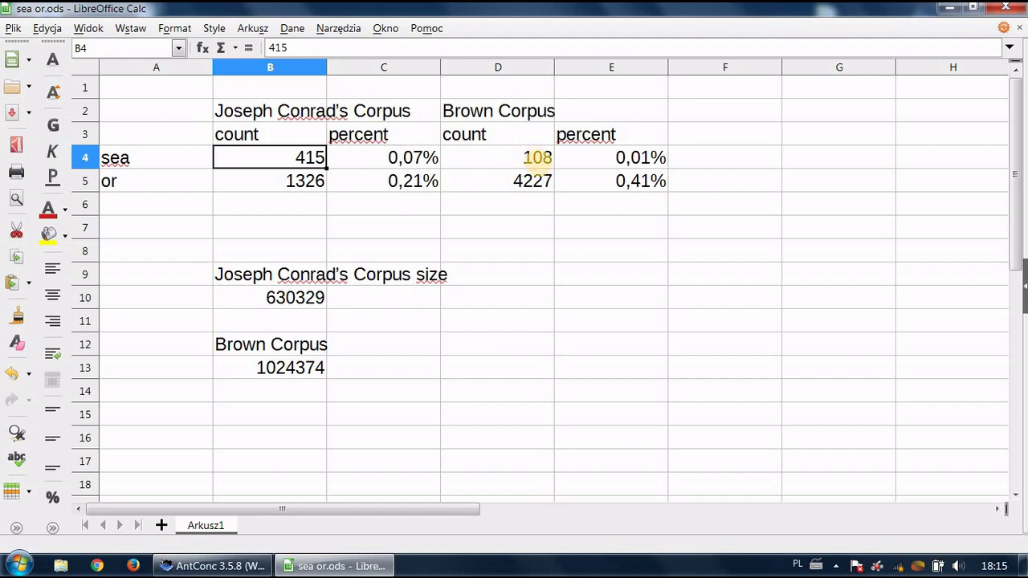
left_click(537, 158)
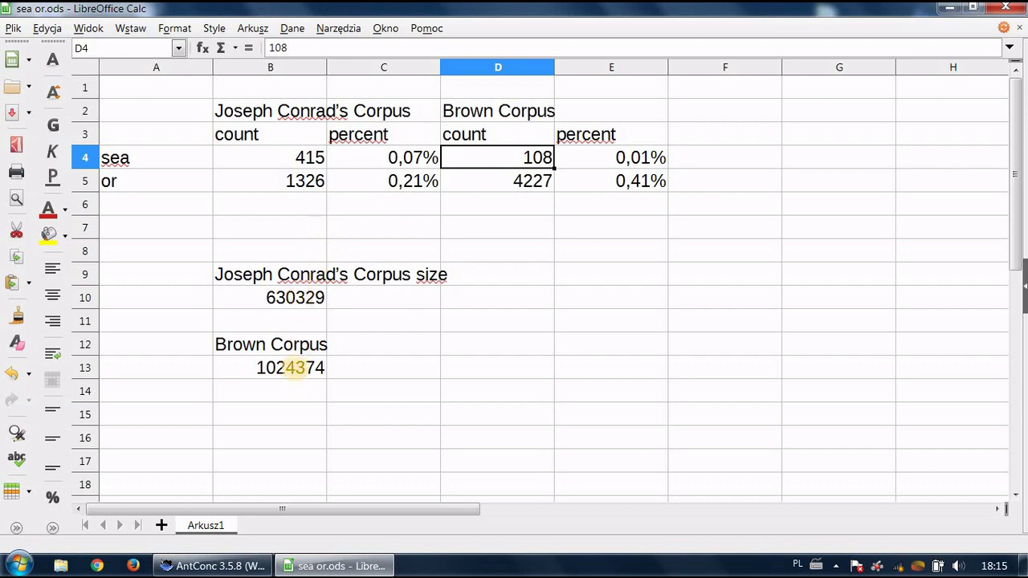
left_click(300, 158)
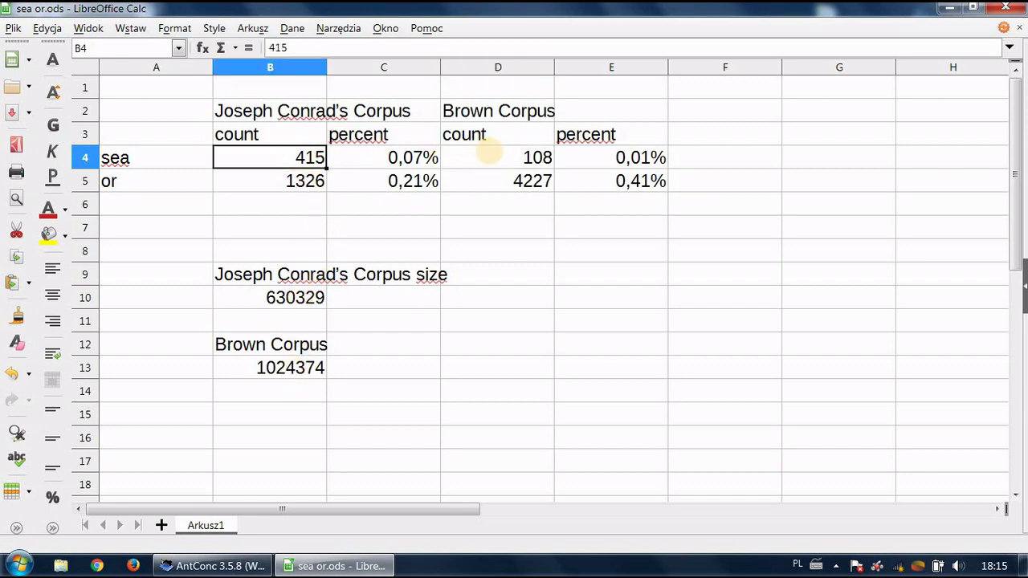
left_click(511, 155, "ctrl")
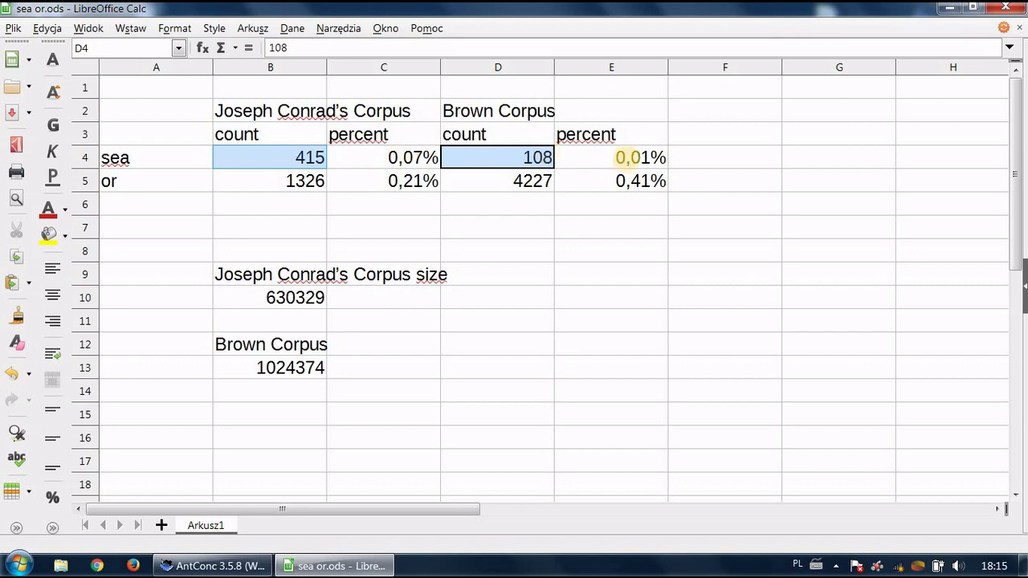
- Compare the "sea" percentages in E4 and C4, and the counts and percentages of "or" across both corpora in row 5
left_click(627, 157)
left_click(414, 158)
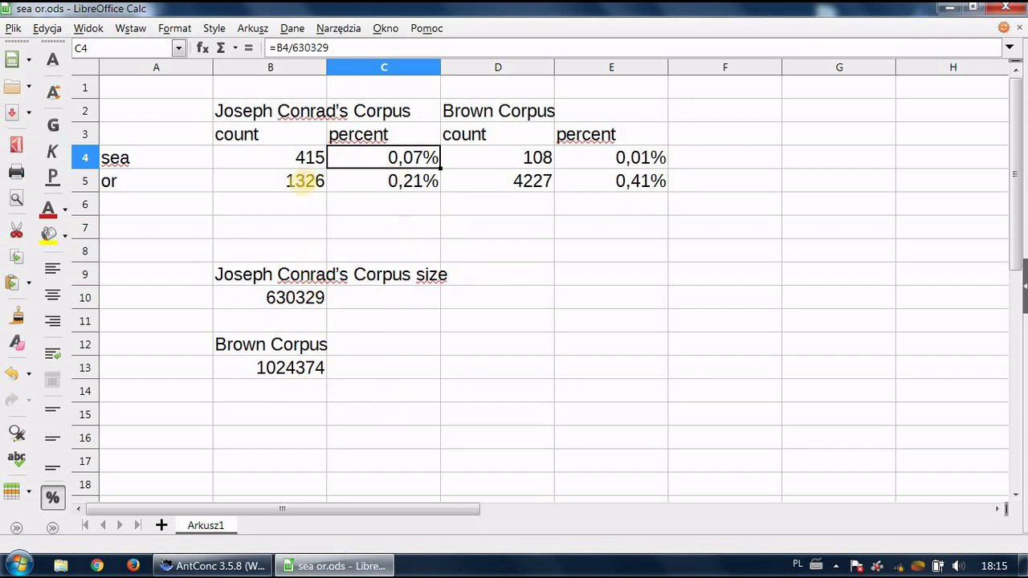
left_click(304, 182)
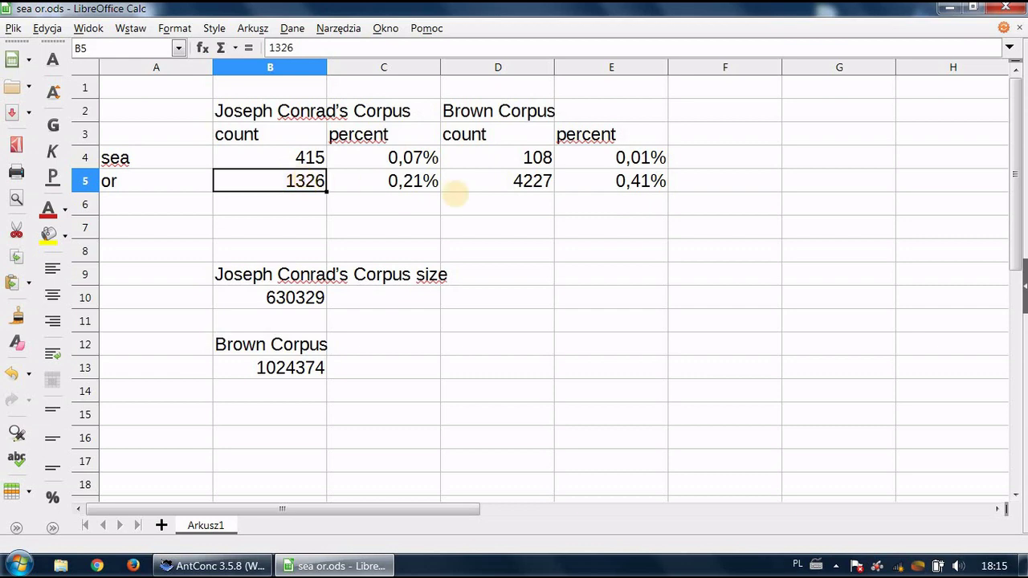
left_click(519, 182, "ctrl")
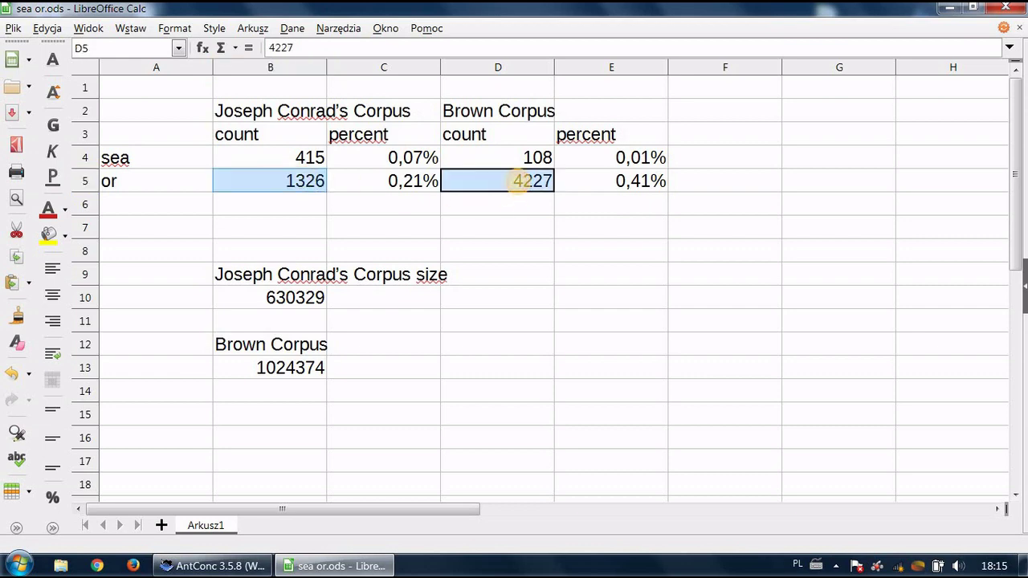
left_click(407, 182)
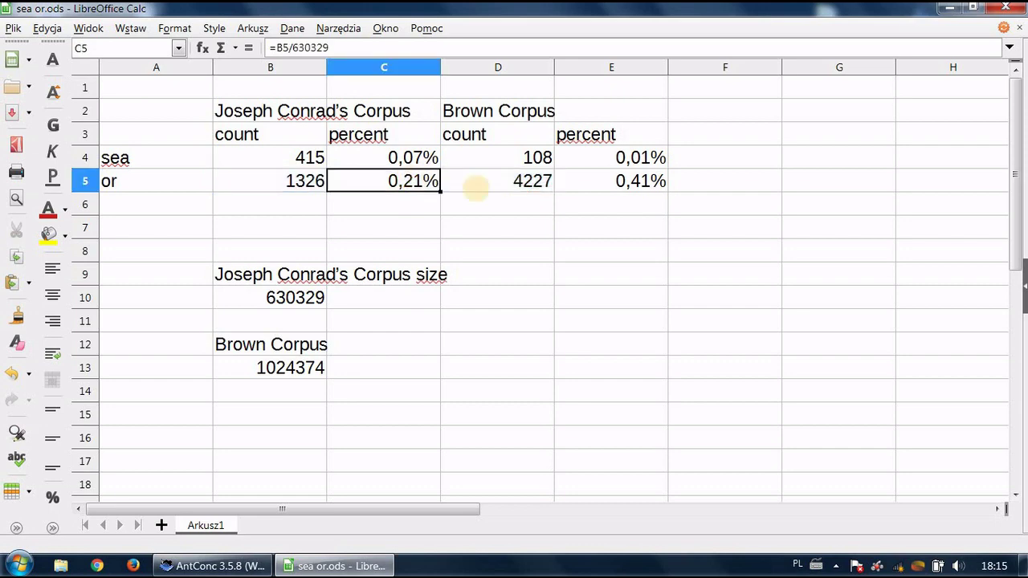
left_click(626, 183, "ctrl")
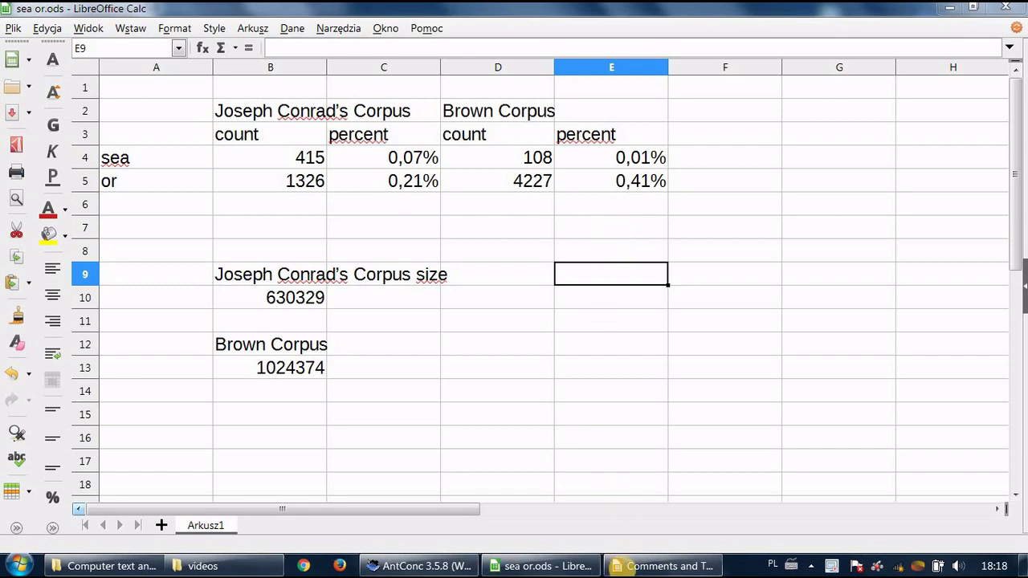
- Review the "Notion of keyness" slide in Impress and the Brown word list in AntConc, and return to the sea or.ods sheet
left_click(634, 566)
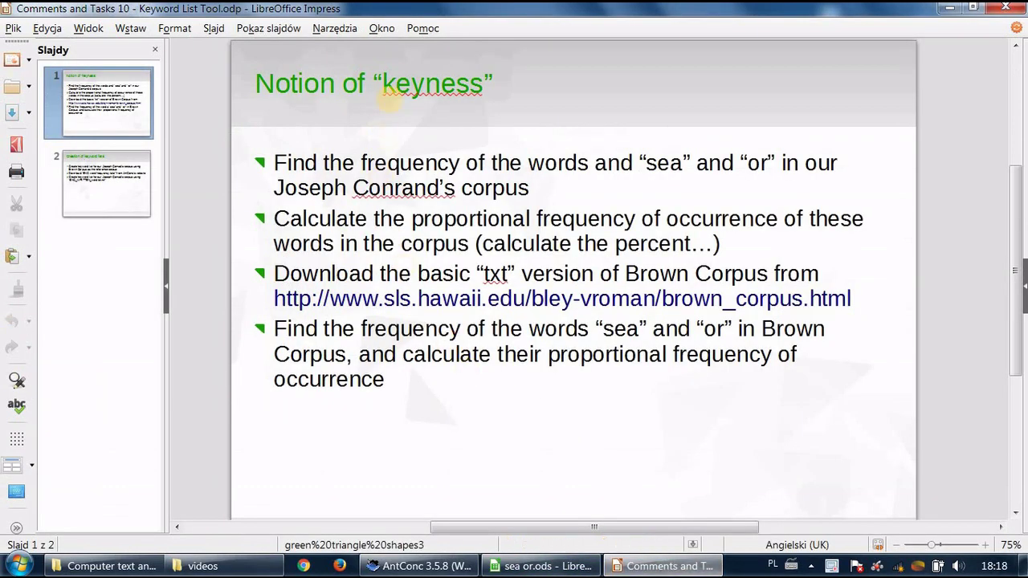
left_click(422, 566)
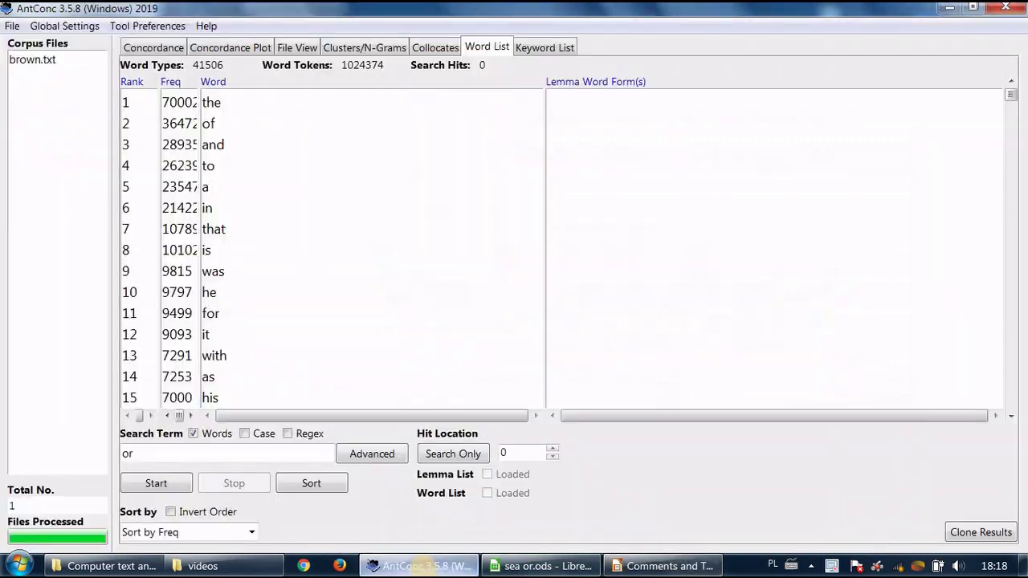
left_click(542, 567)
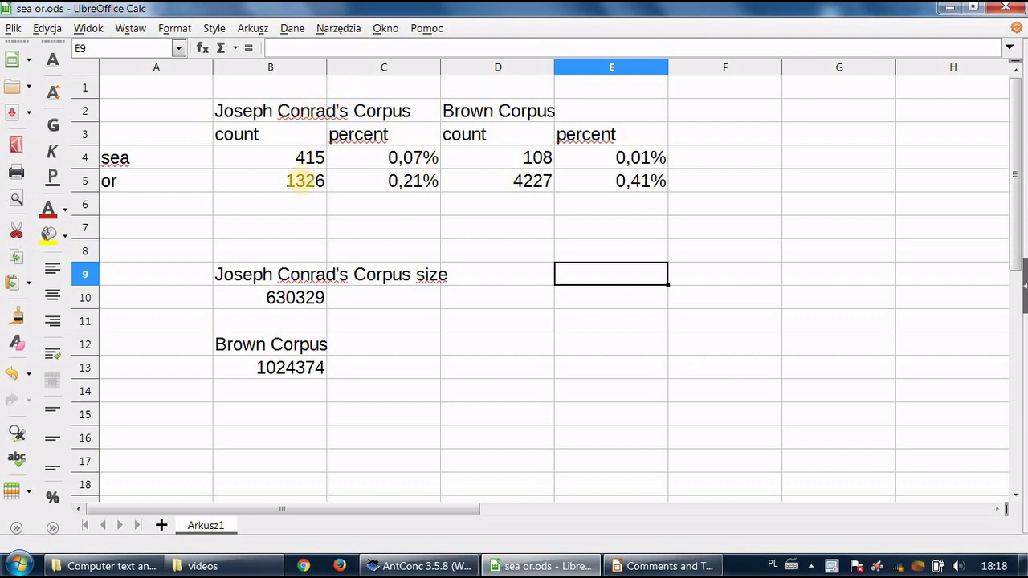
- Examine the Joseph Conrad corpus figures for "sea" and "or" in C4, B5 and C5 against the Brown Corpus columns
left_click(304, 181)
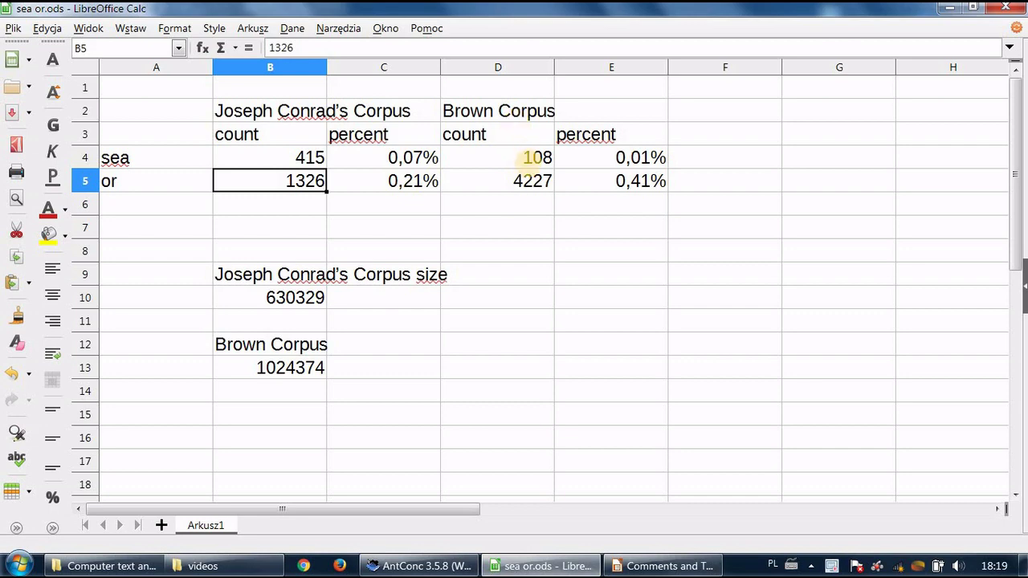
left_click(513, 110)
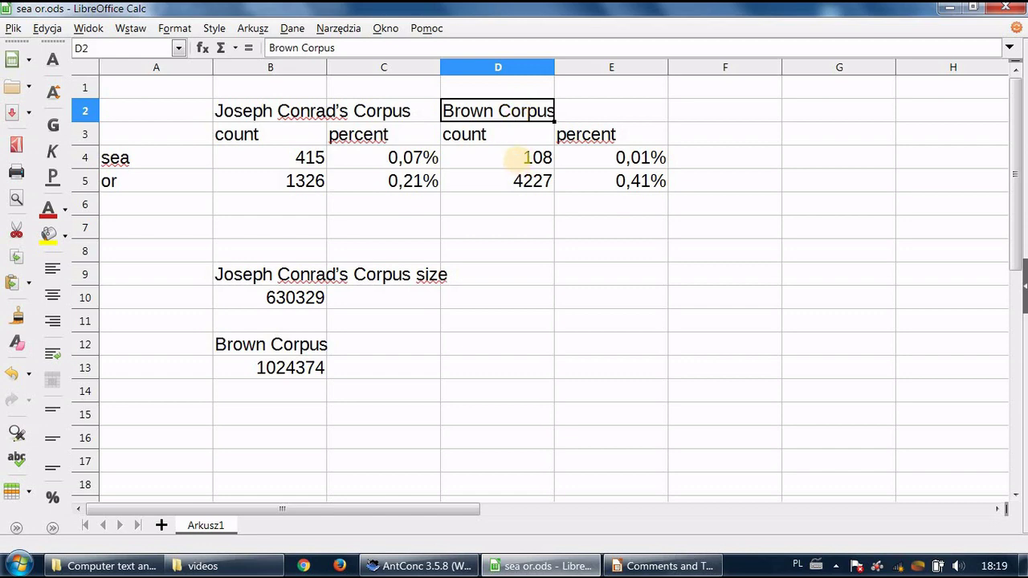
left_click(384, 158)
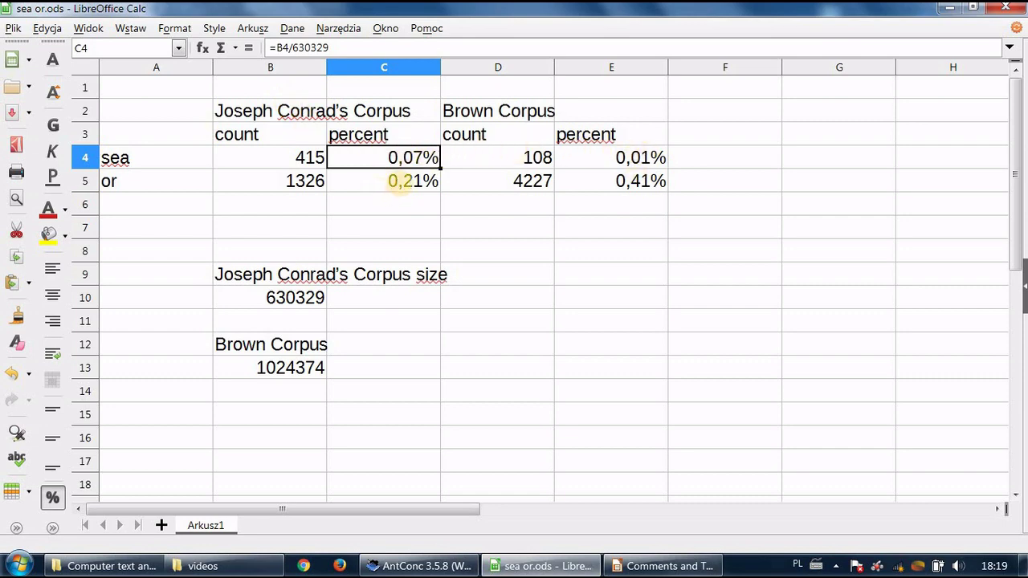
left_click(399, 182)
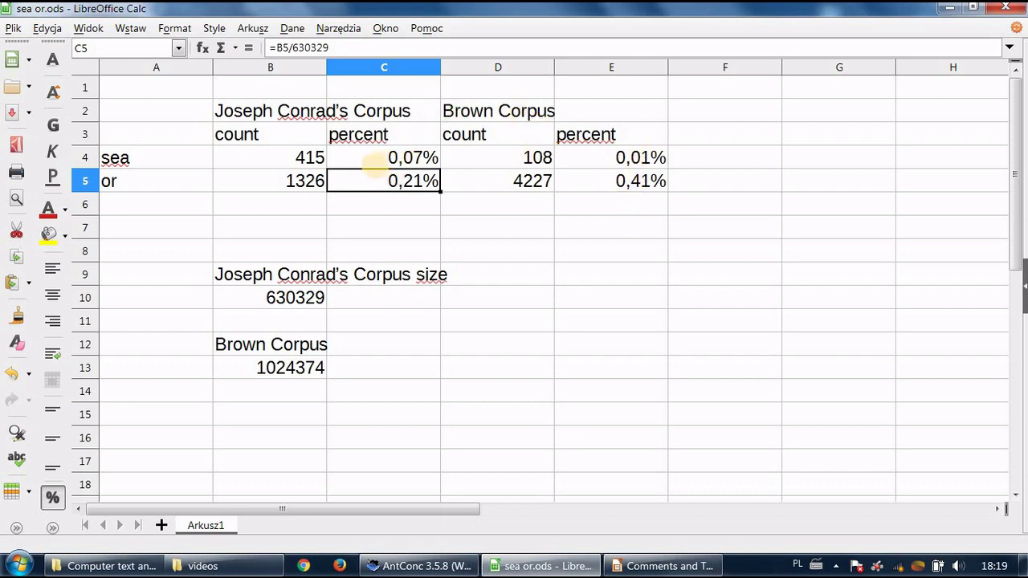
left_click(401, 158)
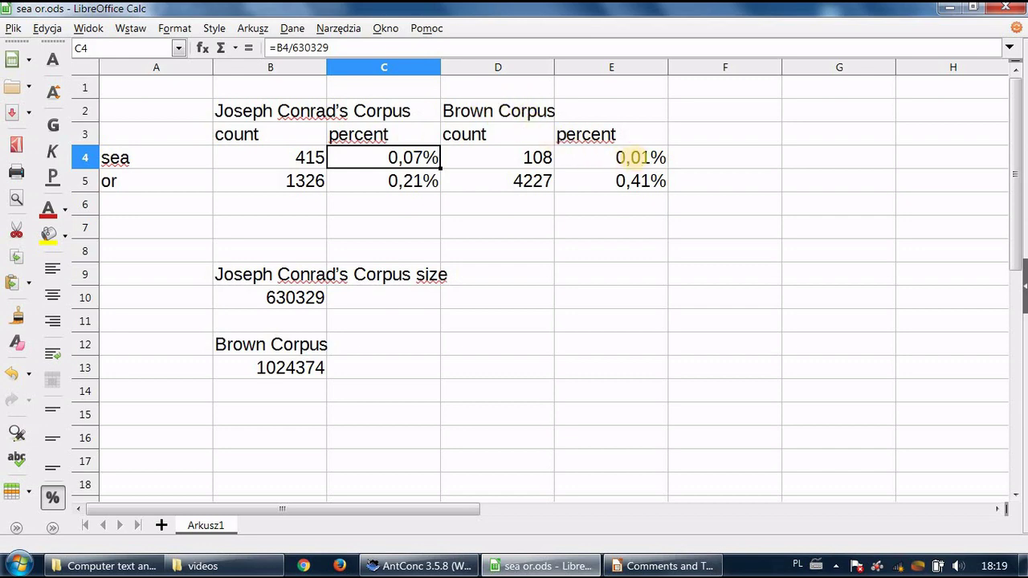
left_click(500, 107)
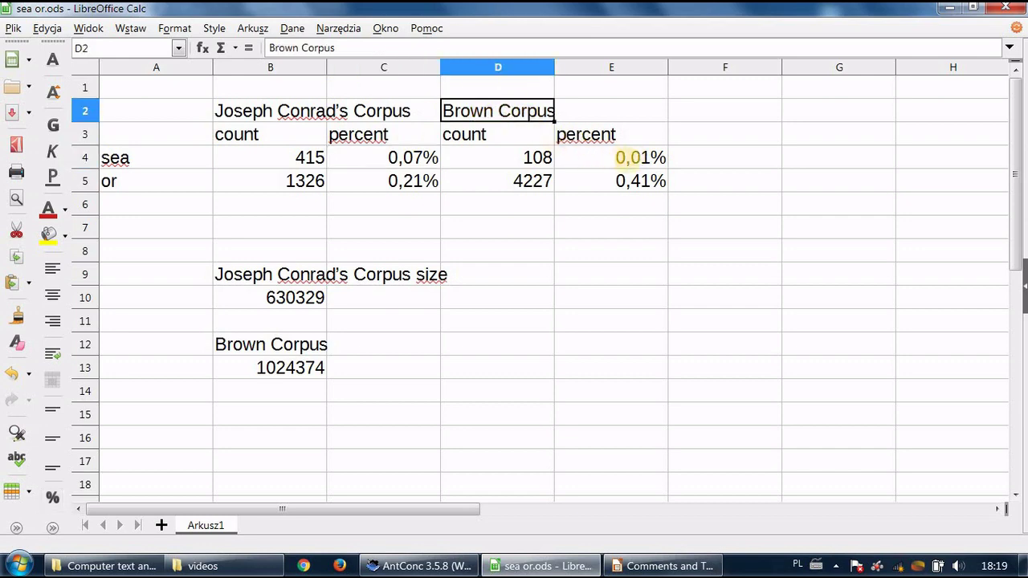
- Compare the Conrad counts in B4 and B5 and percentages in C4 and C5 with the Brown percentages in E4 and E5
left_click(400, 183)
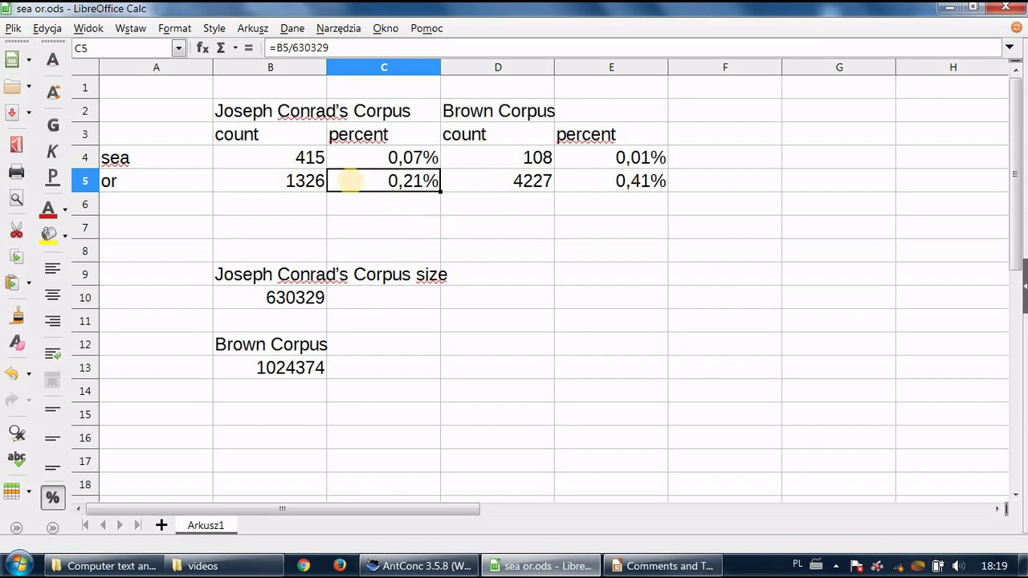
left_click(310, 157)
left_click(301, 180)
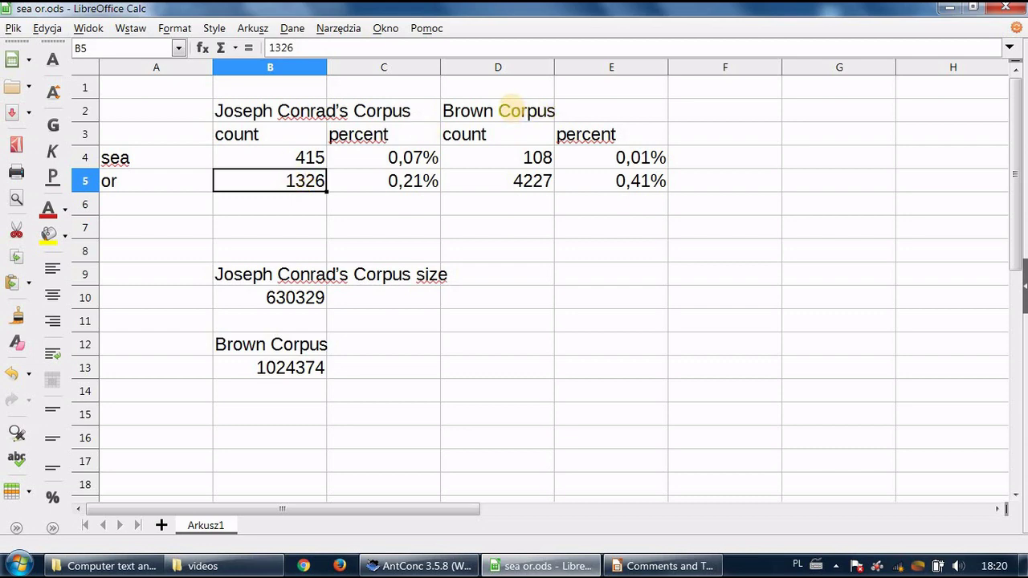
left_click(651, 180)
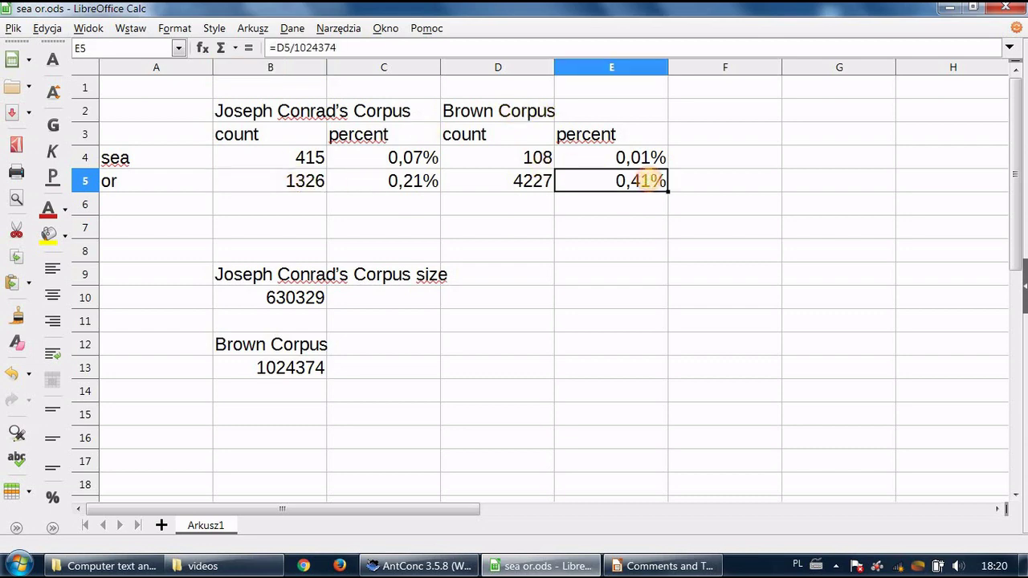
left_click(392, 181)
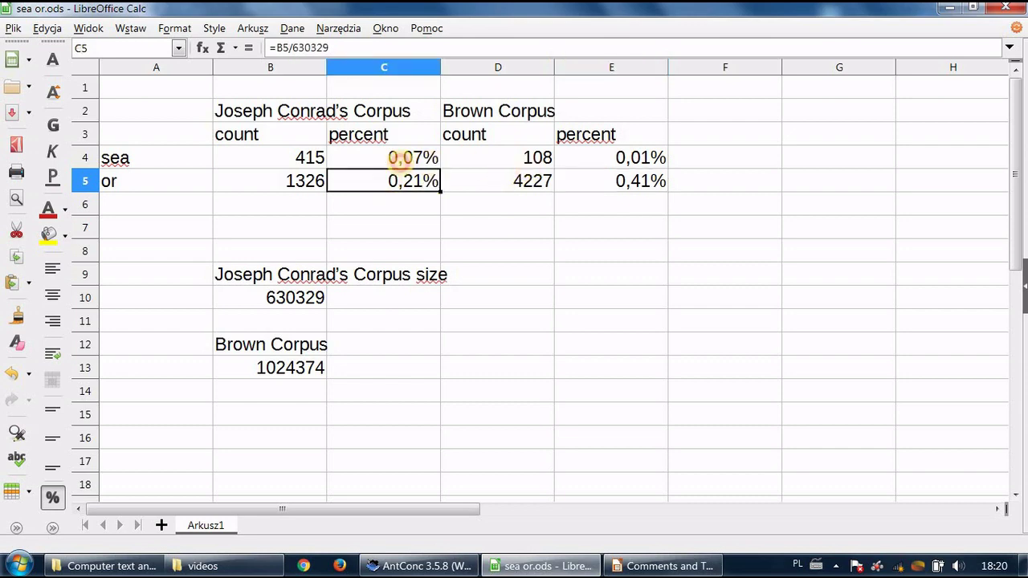
left_click(392, 157)
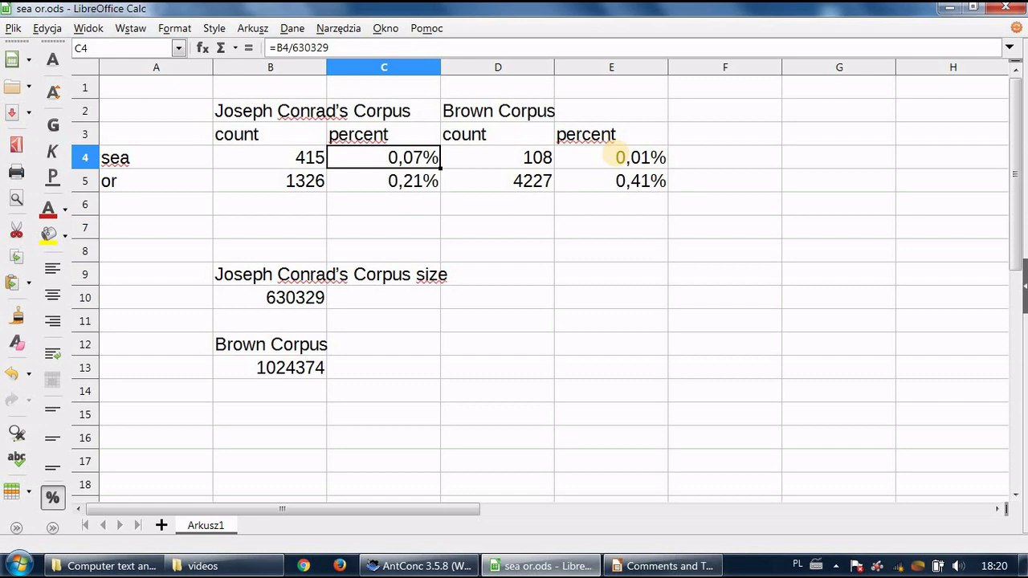
left_click(619, 156)
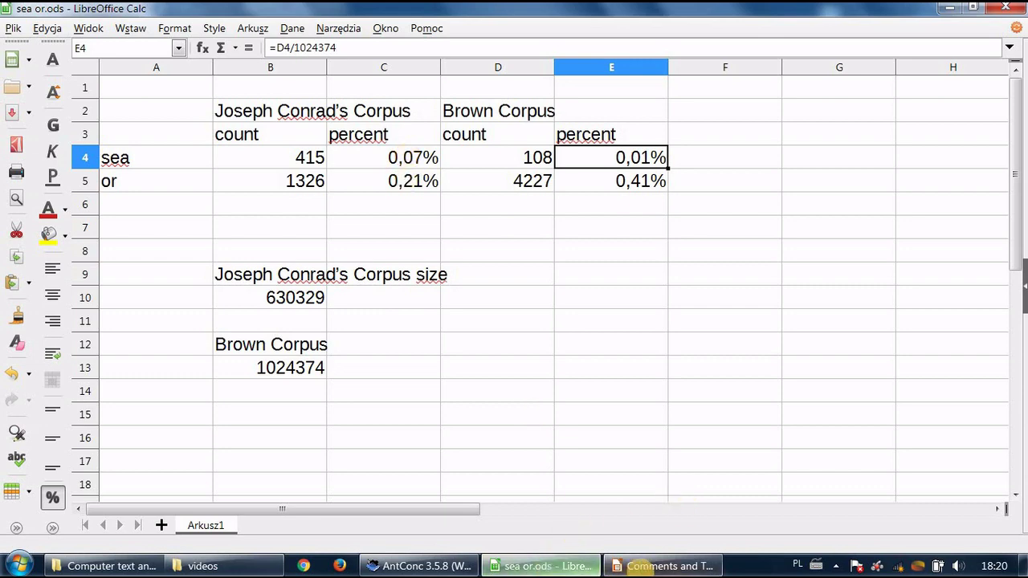
- Reread the "Notion of keyness" slide in Impress and relate it to the "or" figures in B5 and E5 of the Calc sheet
left_click(662, 566)
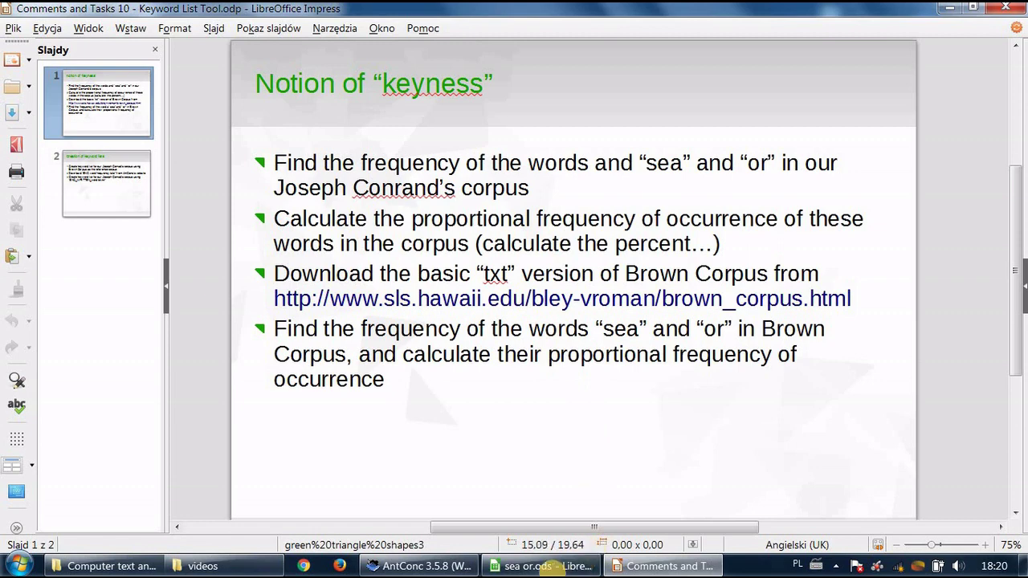
left_click(548, 566)
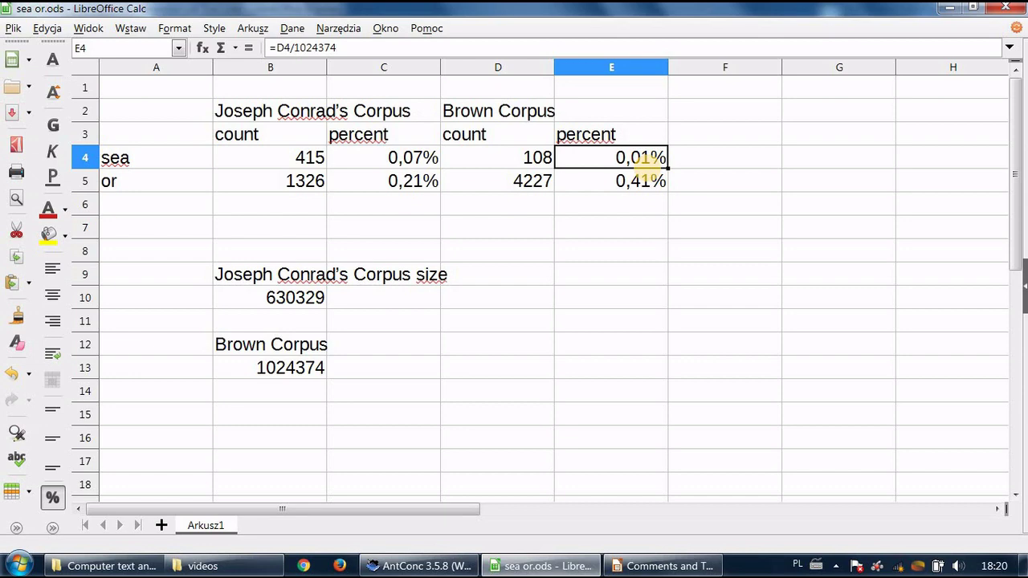
left_click(493, 109)
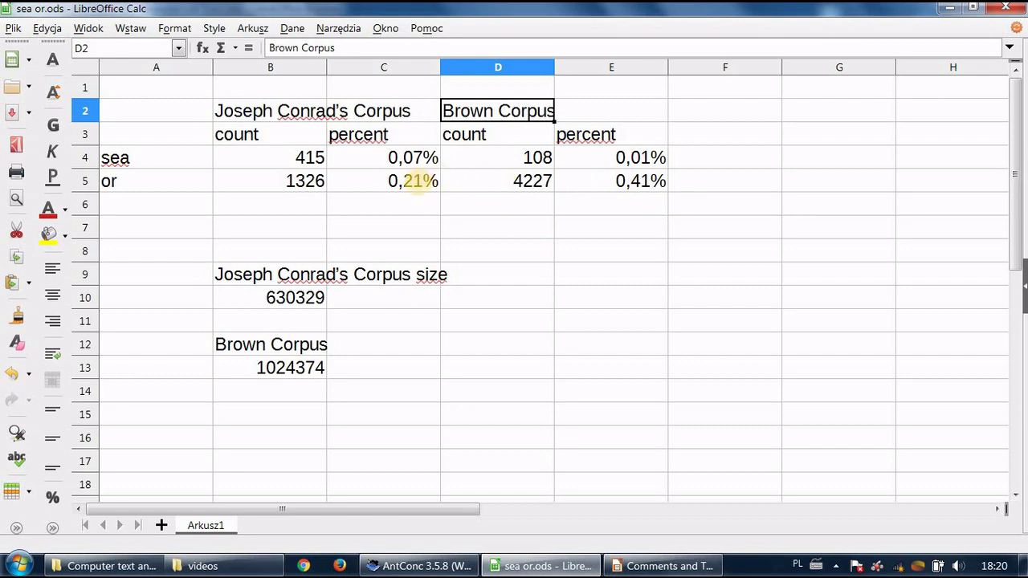
left_click(307, 180)
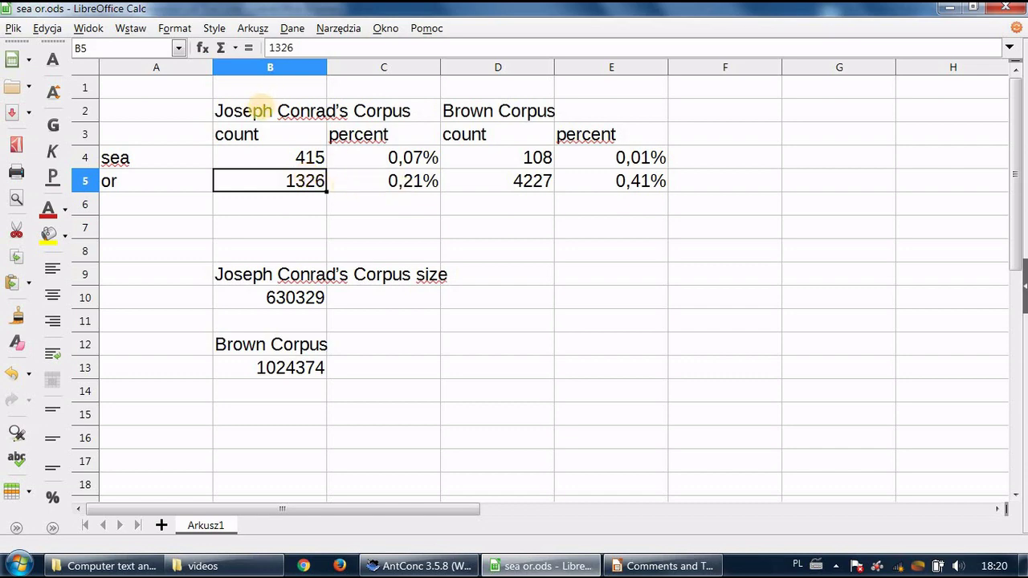
left_click(518, 108)
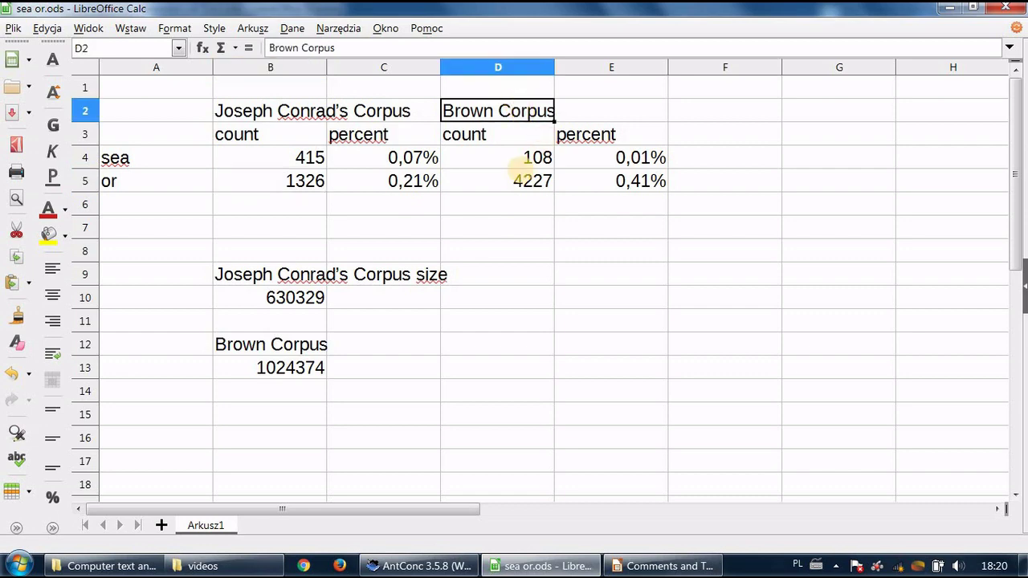
left_click(633, 185)
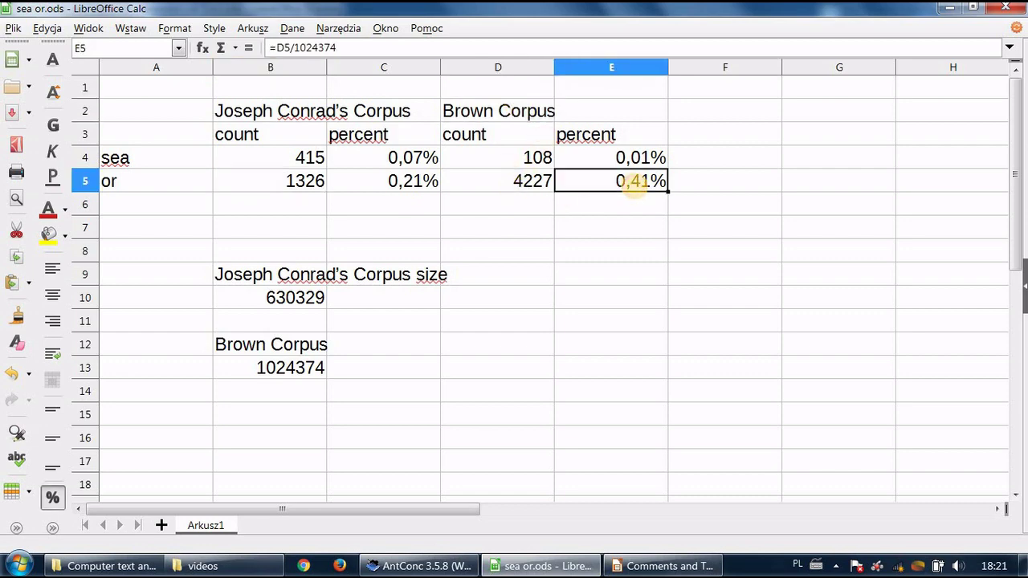
left_click(662, 566)
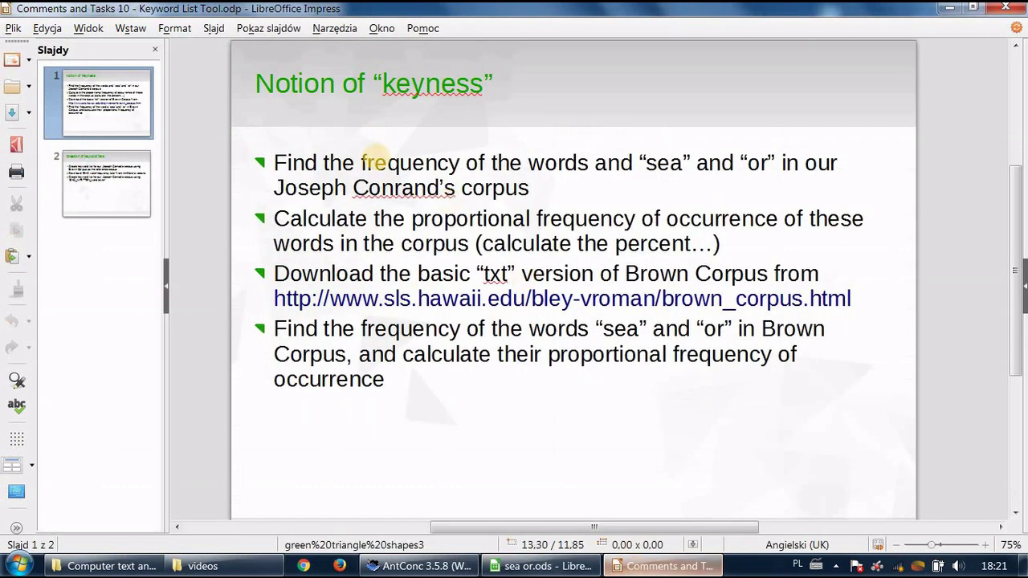
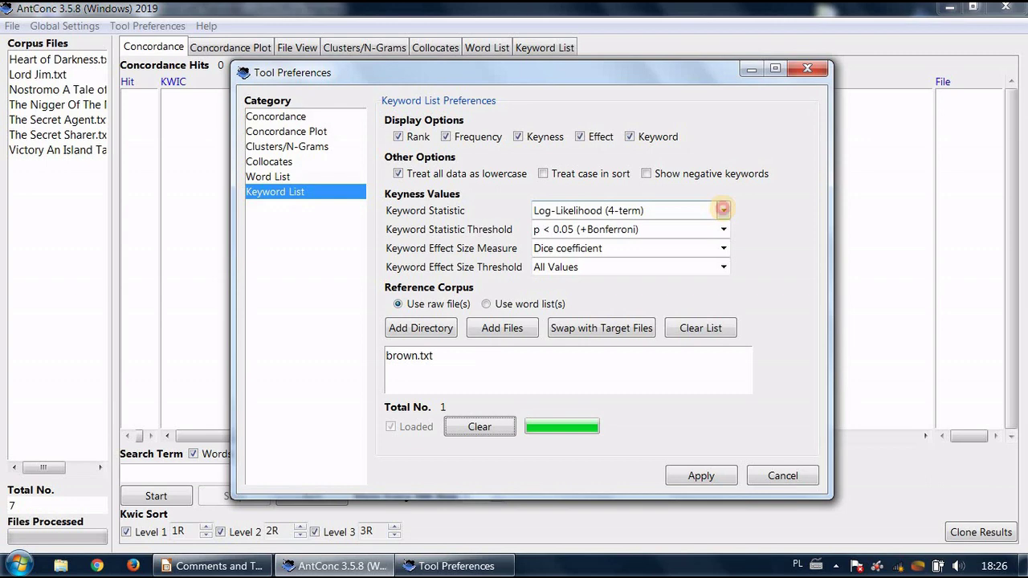
- Review the keyword statistic options, keeping Log-Likelihood (4-term), and enable and apply Show negative keywords in the Keyword List preferences
left_click(723, 210)
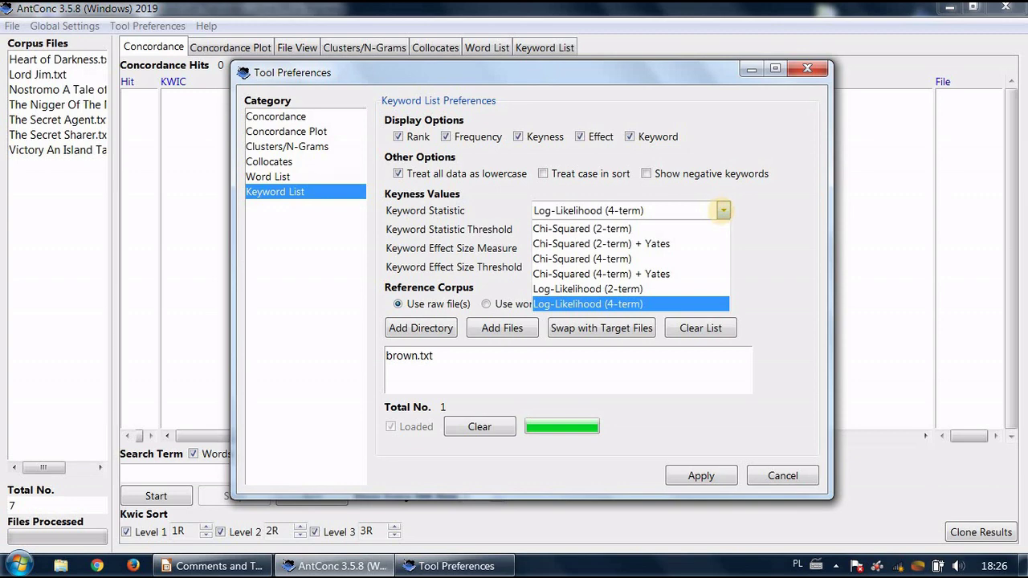
left_click(723, 210)
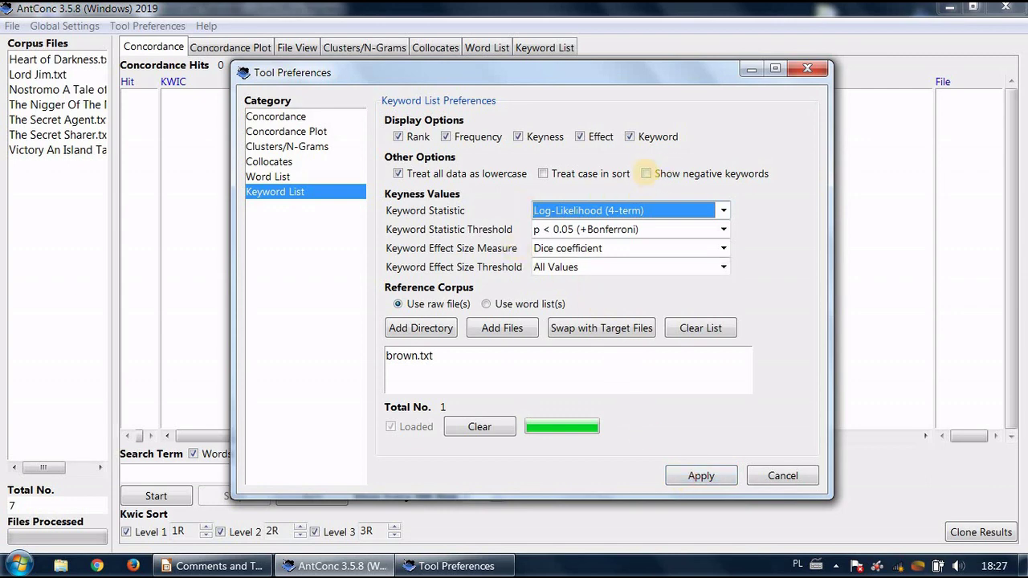
left_click(646, 173)
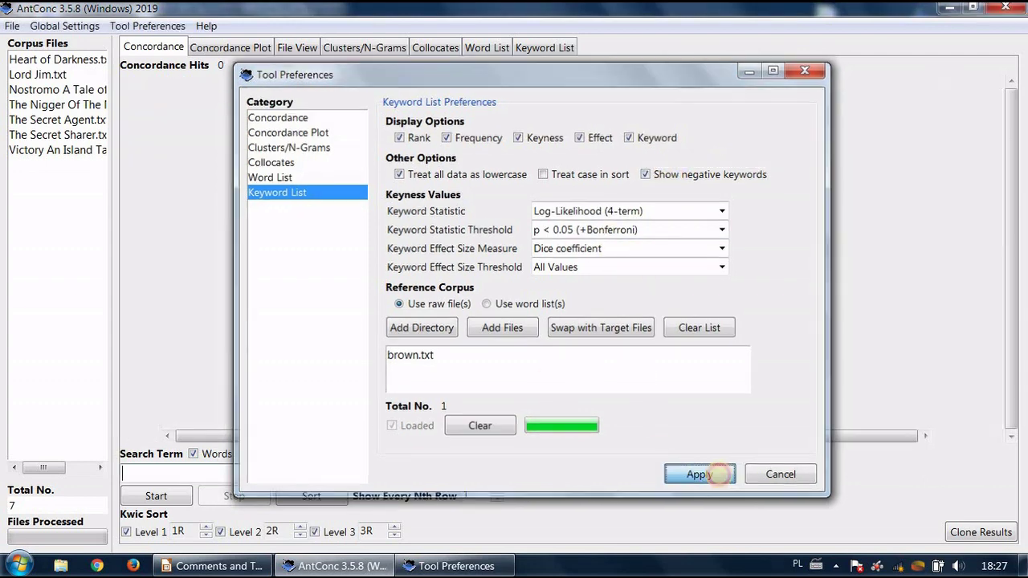
left_click(701, 475)
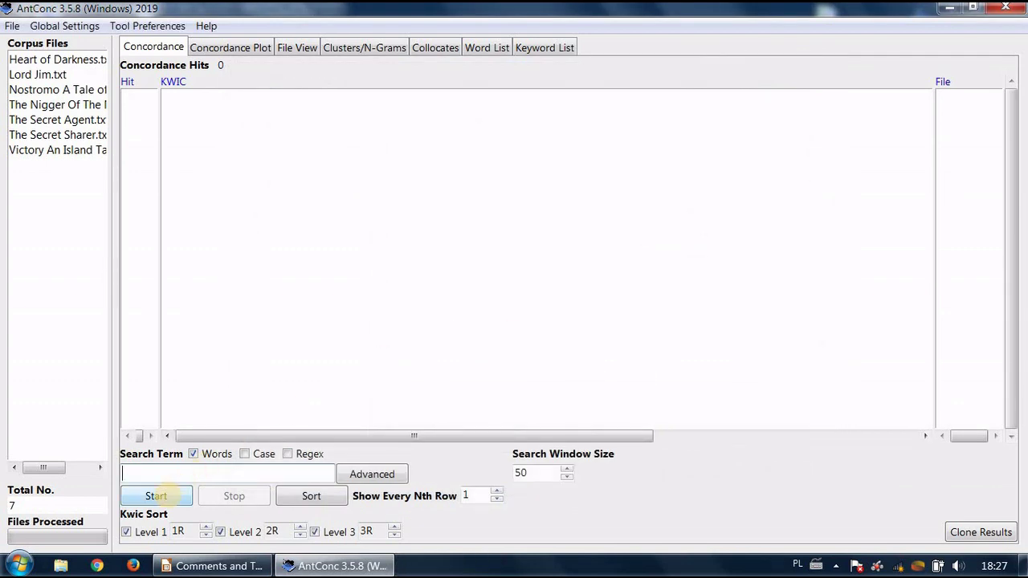
- Generate the keyword list of the Conrad files against the reference corpus brown.txt, allowing the word list to be built first
left_click(545, 47)
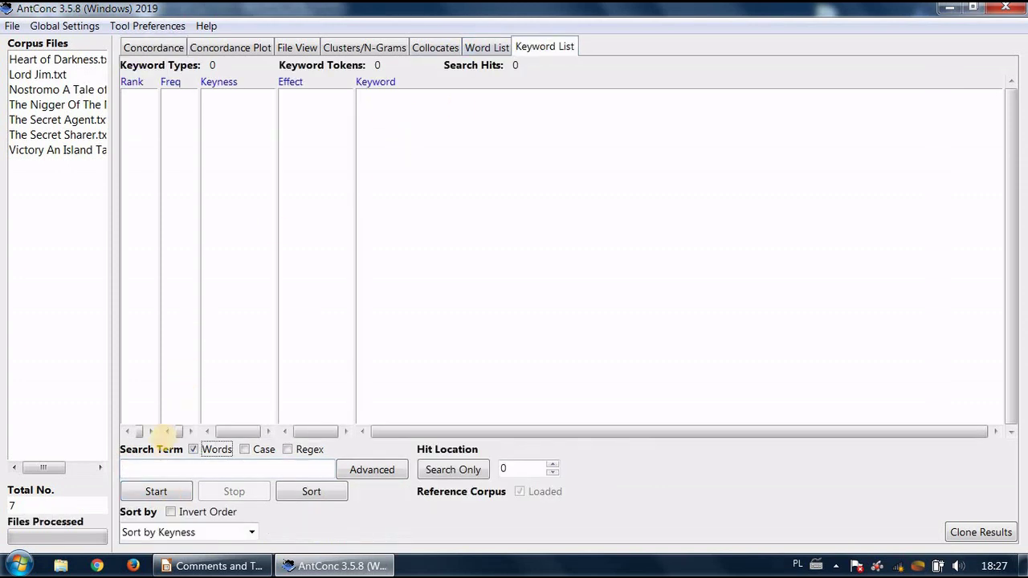
left_click(156, 491)
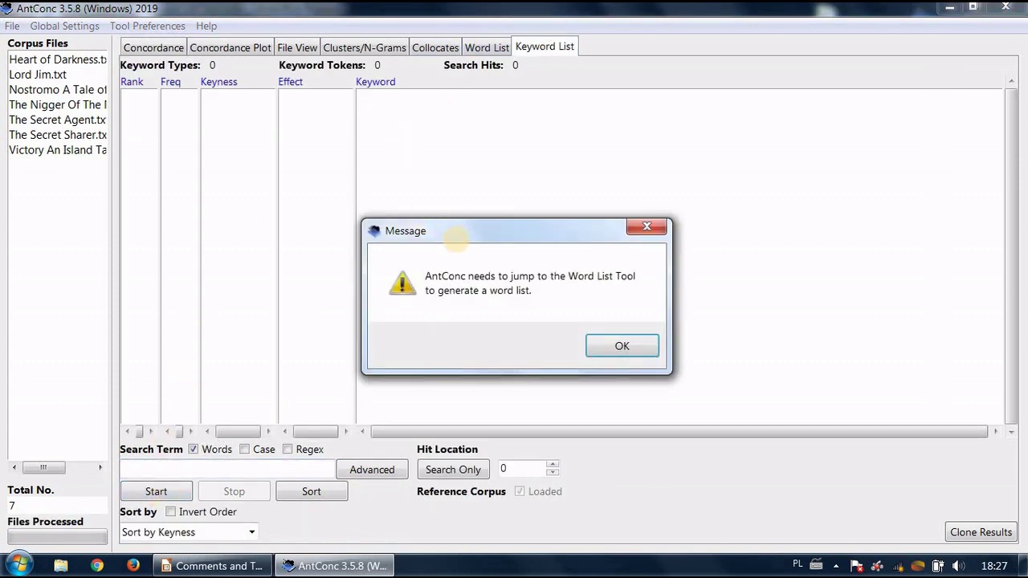
left_click(622, 346)
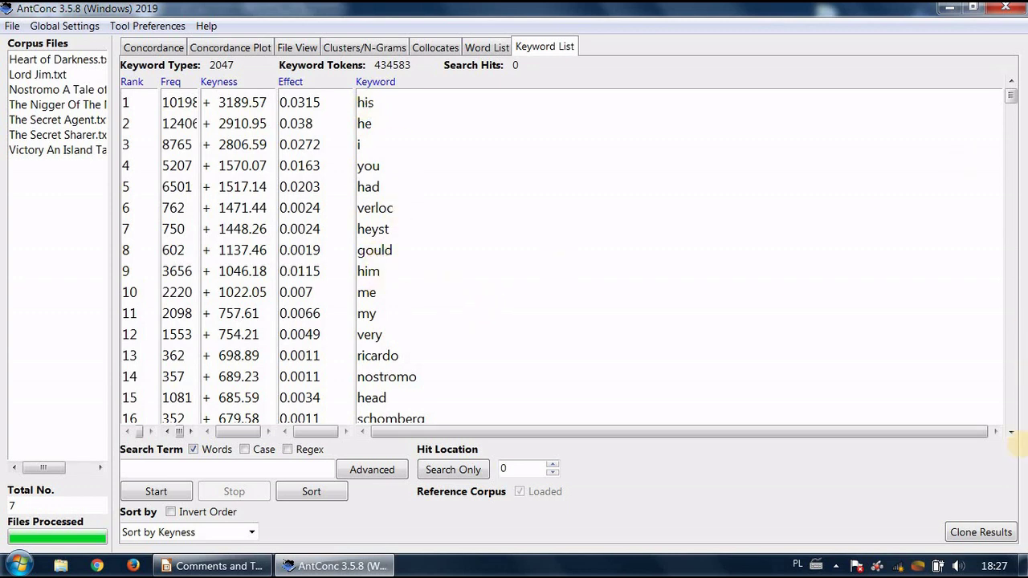
- Examine the top-ranked Conrad keywords with their frequency, keyness and effect values, down to "sea" and the words just below it
left_click(1009, 431)
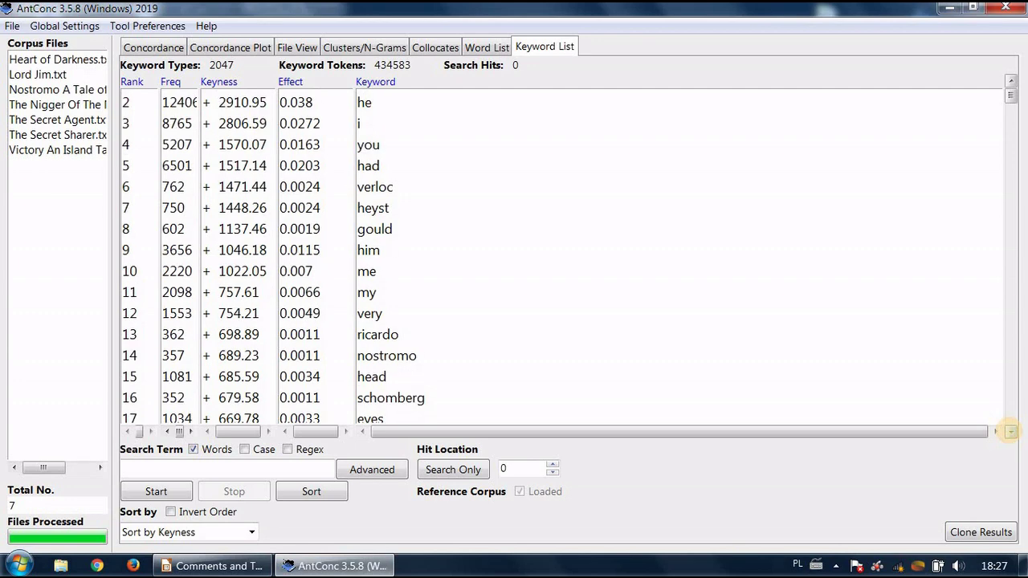
left_click(1010, 432)
left_click(1010, 432)
left_click(1010, 431)
left_click(1009, 432)
left_click(1010, 432)
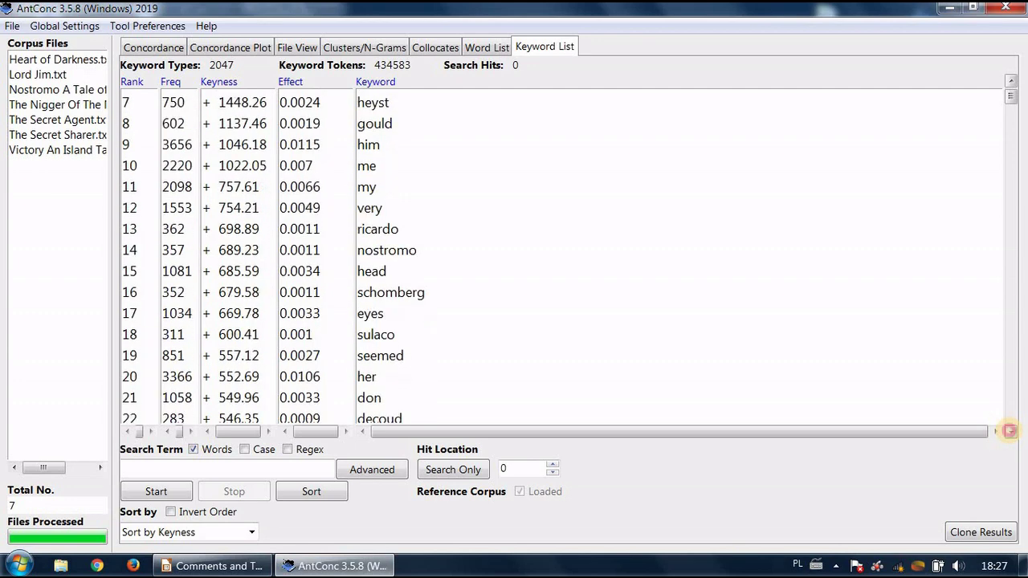
left_click(1009, 431)
left_click(1009, 431)
left_click(1009, 431)
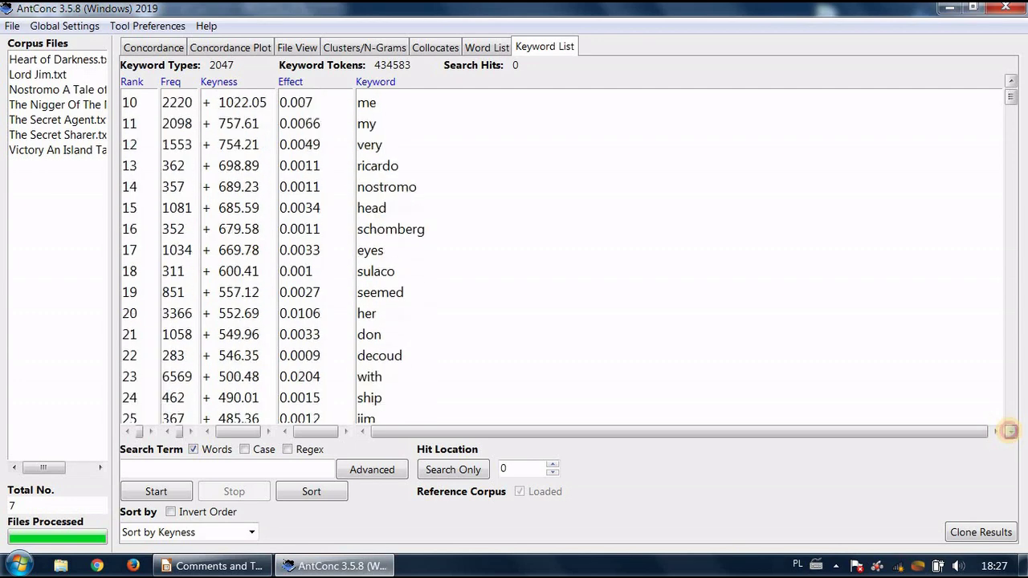
left_click(1010, 431)
left_click(1009, 431)
left_click(1010, 431)
left_click(1010, 432)
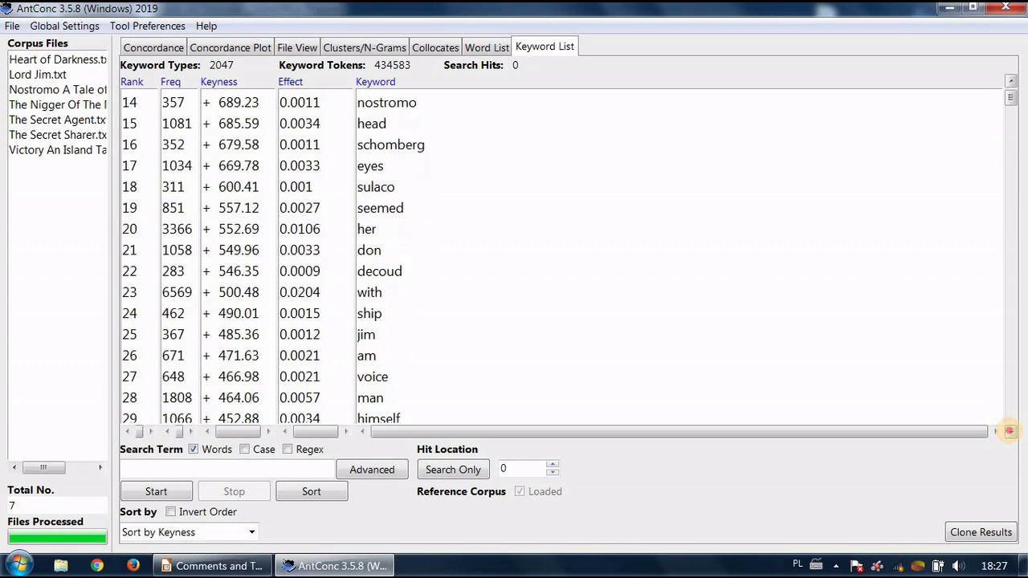
left_click(1009, 431)
left_click(1009, 432)
left_click(1010, 431)
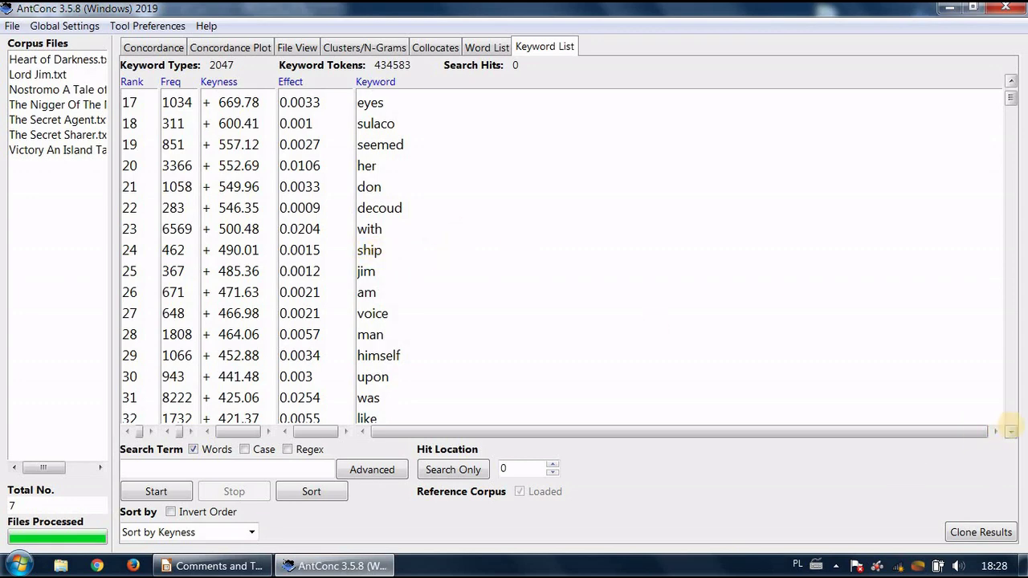
left_click(1011, 431)
left_click(1011, 431)
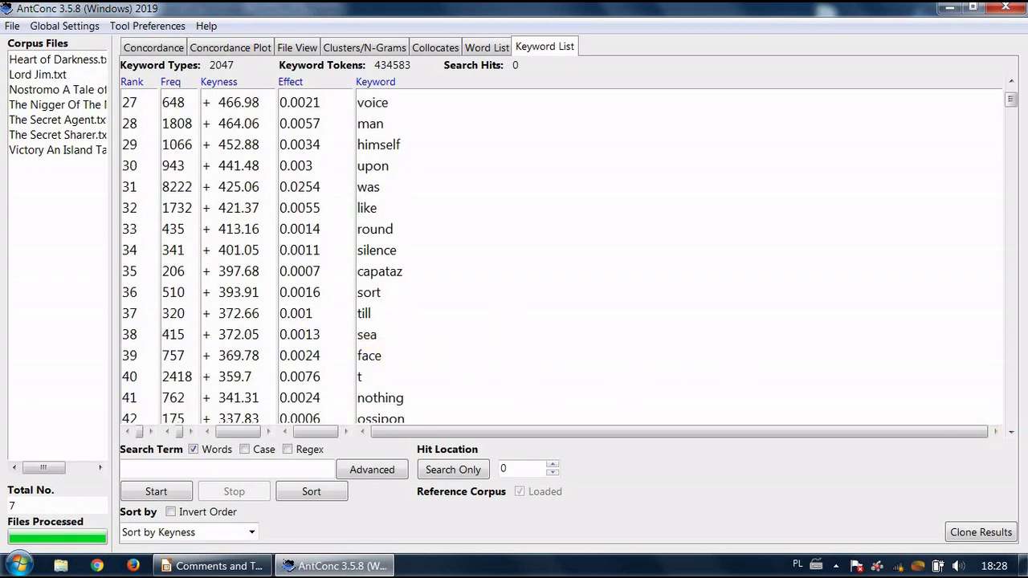
left_click(1011, 432)
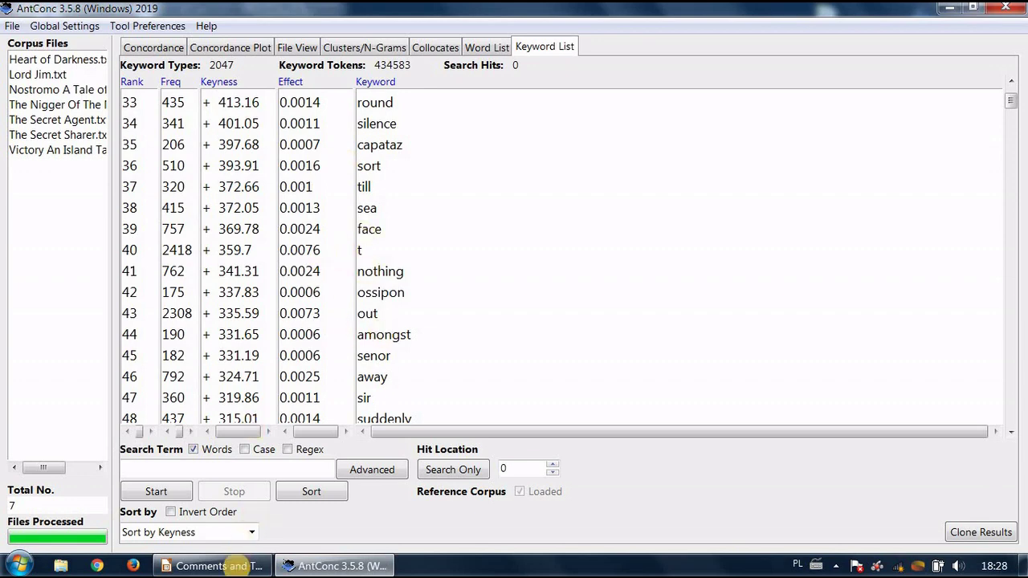
- Read the "Creation of keyword lists" slide in Impress and relate its tasks to the Conrad keyword list and word list in AntConc
left_click(228, 566)
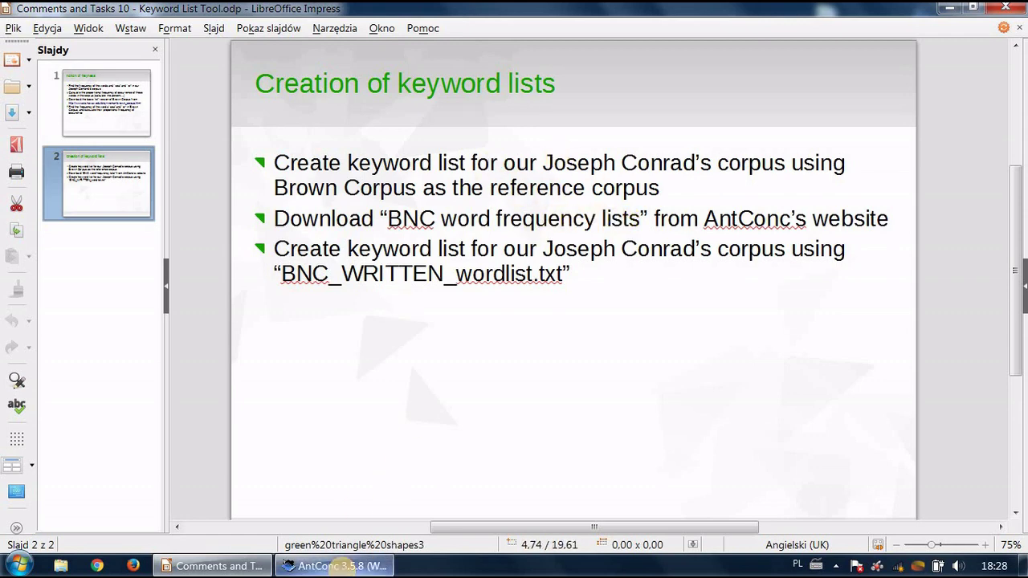
left_click(337, 566)
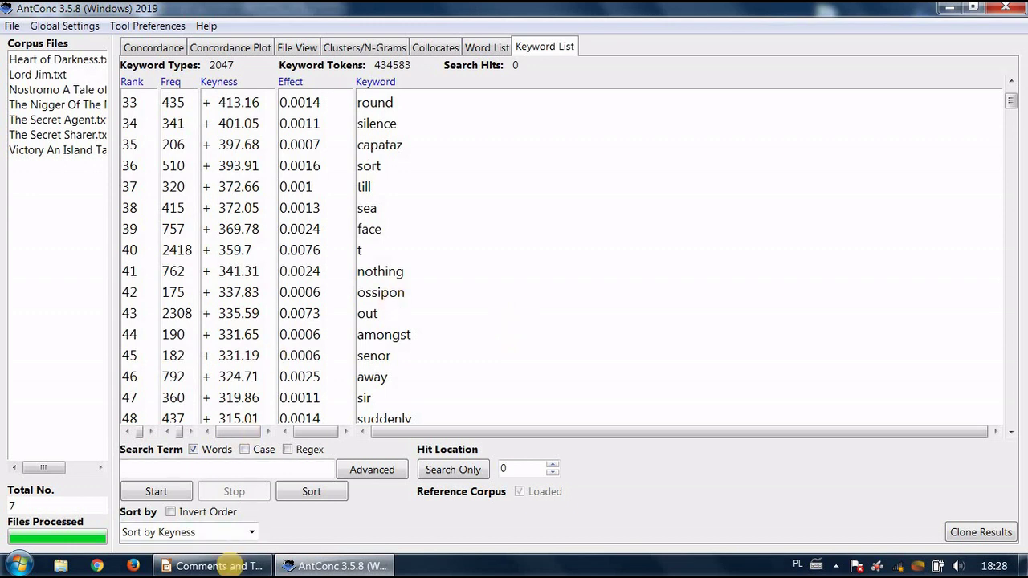
left_click(231, 566)
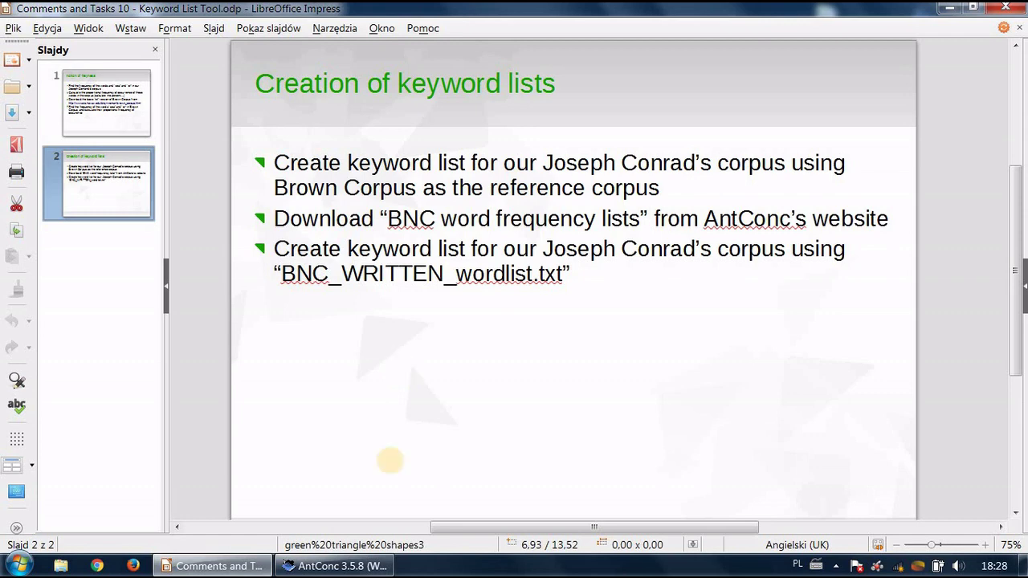
left_click(334, 566)
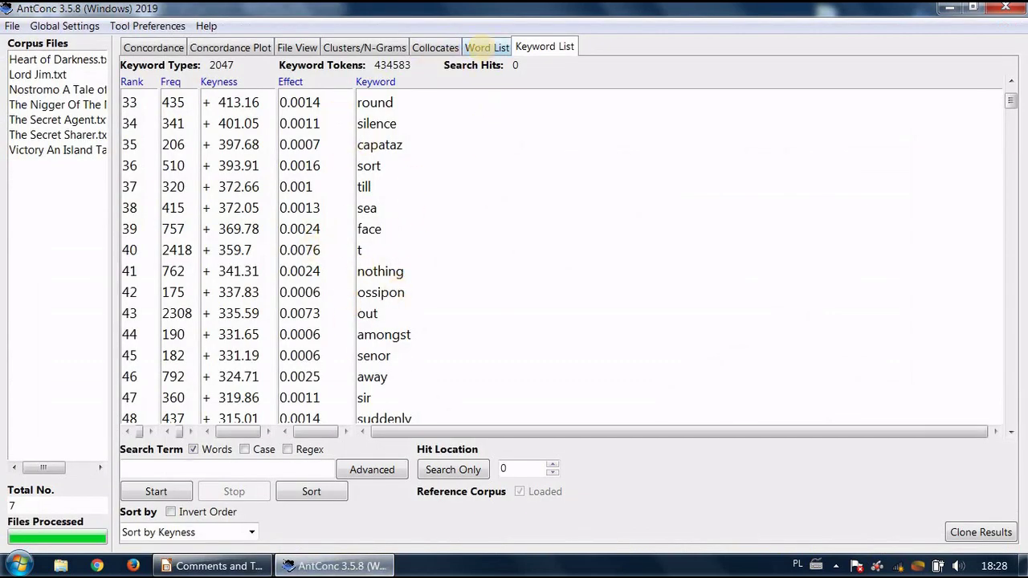
left_click(479, 48)
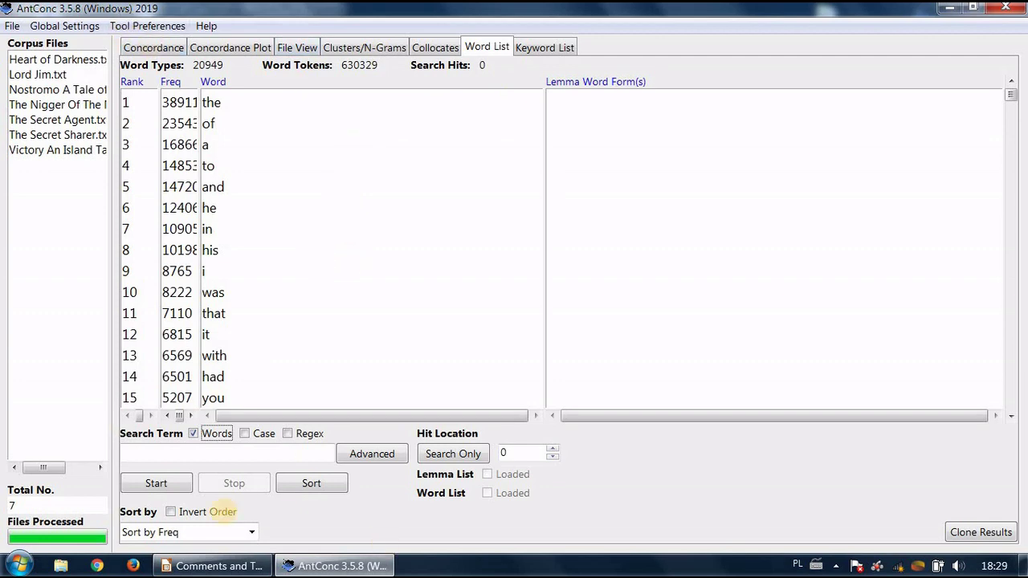
left_click(218, 566)
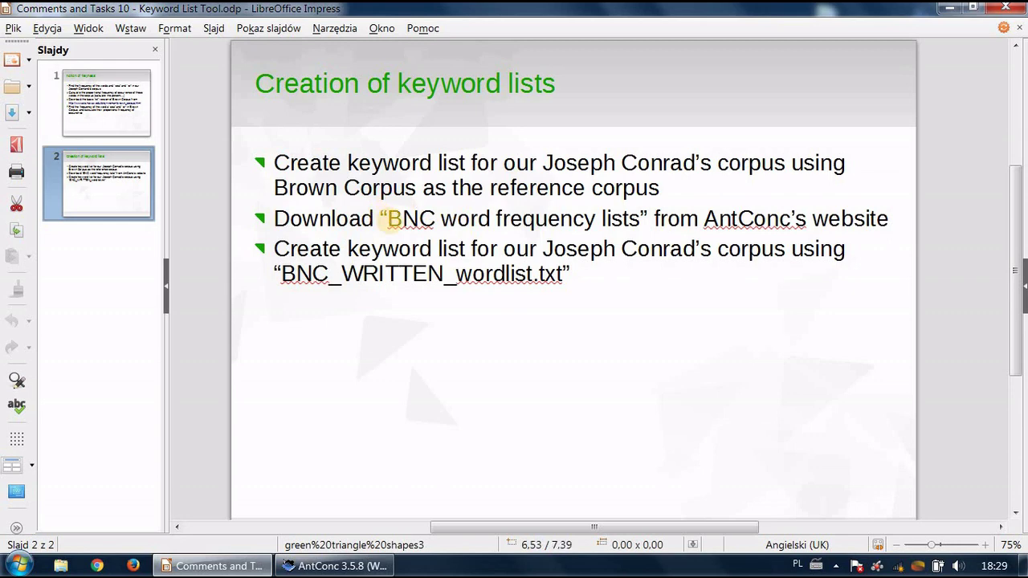
left_click(389, 218)
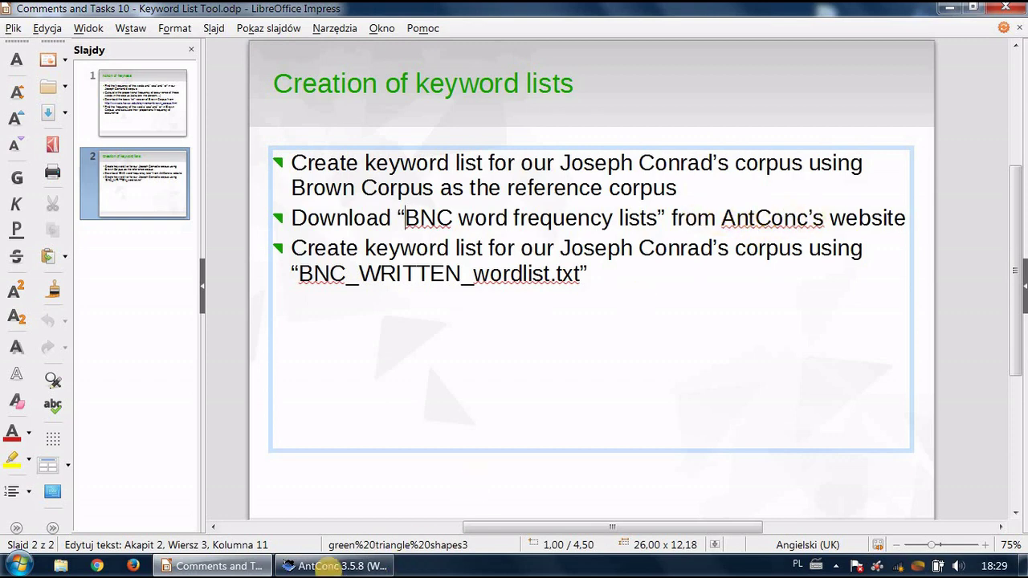
- Search Google in Chrome for "antconc", open the AntConc homepage and find its Word frequency lists section with the BNC download
left_click(94, 566)
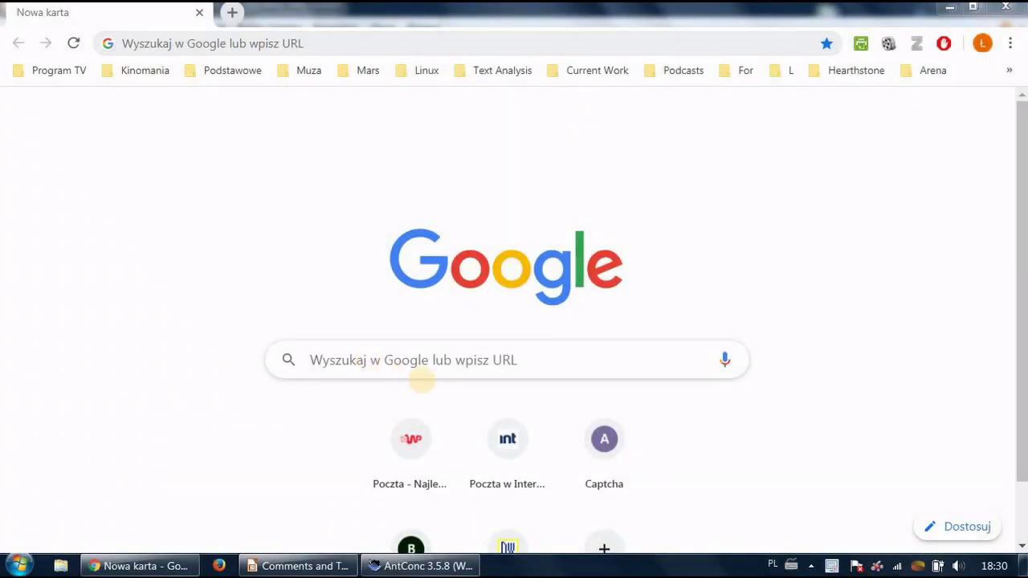
left_click(418, 362)
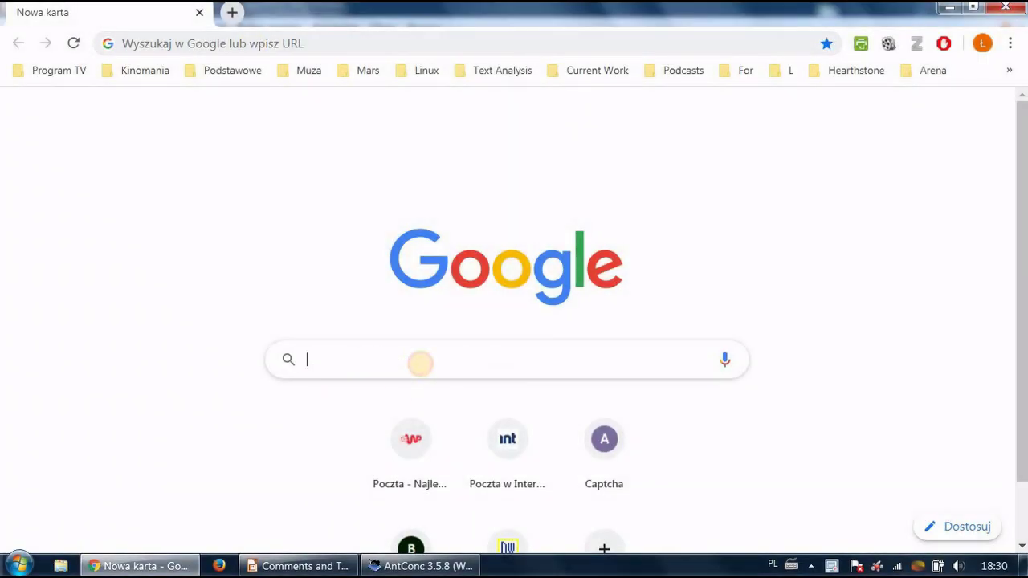
type("antconc")
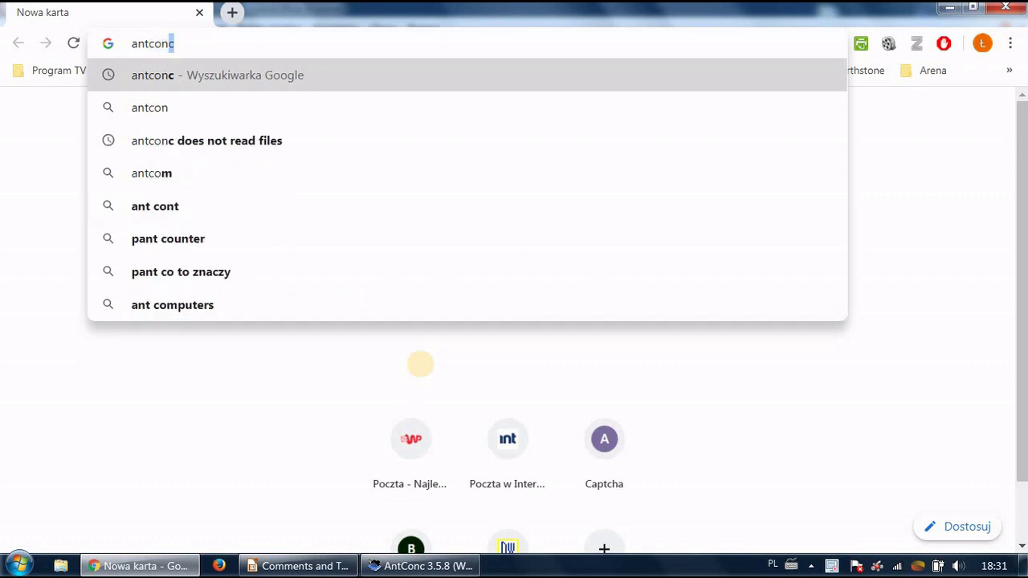
key("Return")
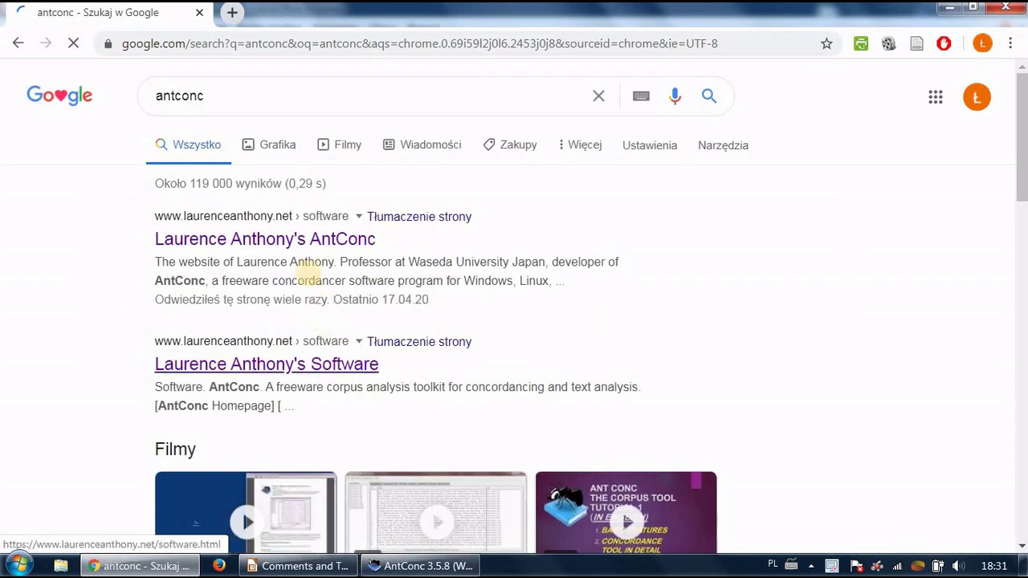
left_click(308, 239)
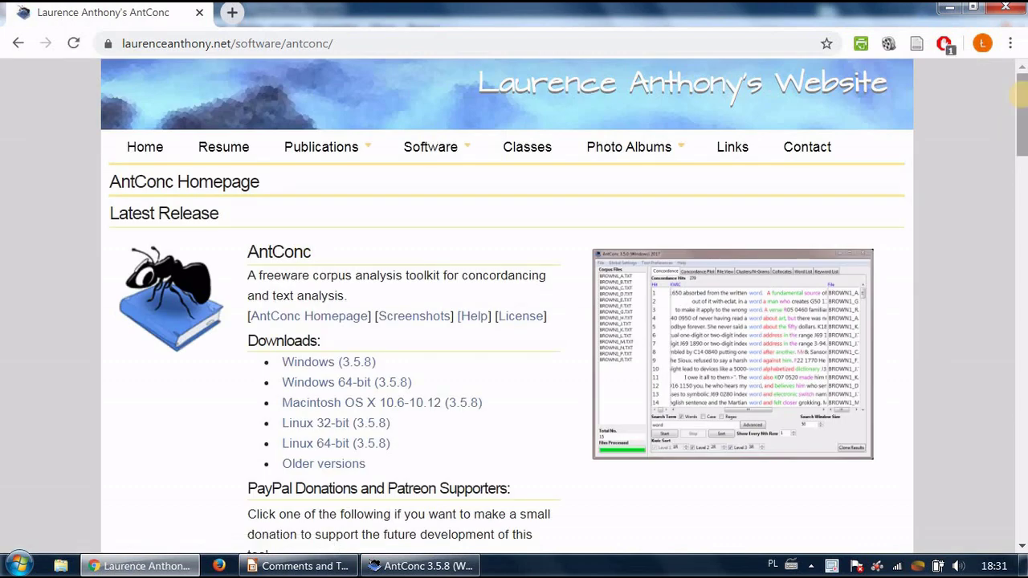
left_click_drag(1022, 120, 1023, 461)
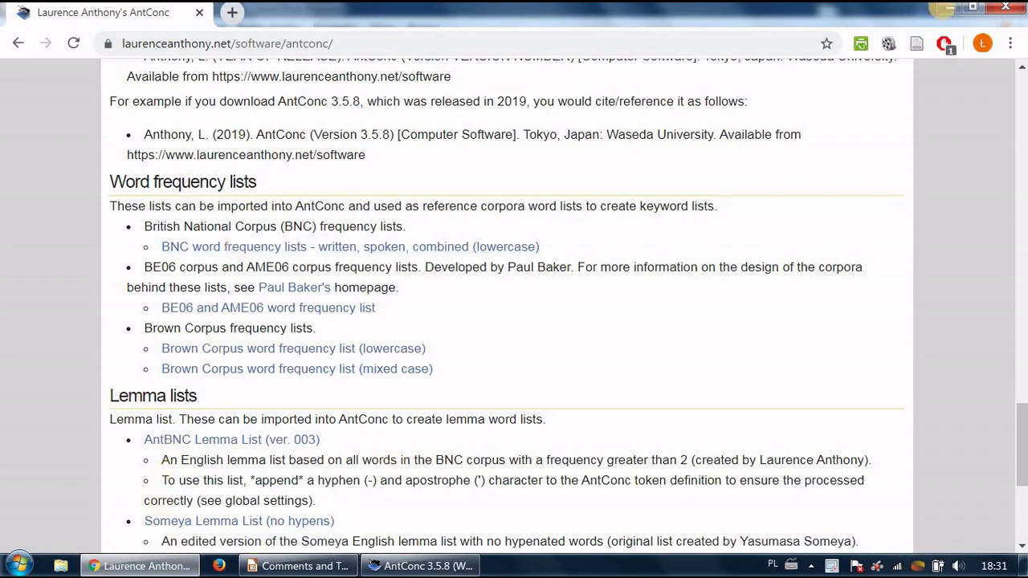
- Locate BNC_WRITTEN_wordlist.txt in the bnc_wordlist folder under Computer text analysis, word_lists, and check the file name against the Impress slide
left_click(948, 8)
left_click(947, 8)
left_click(948, 9)
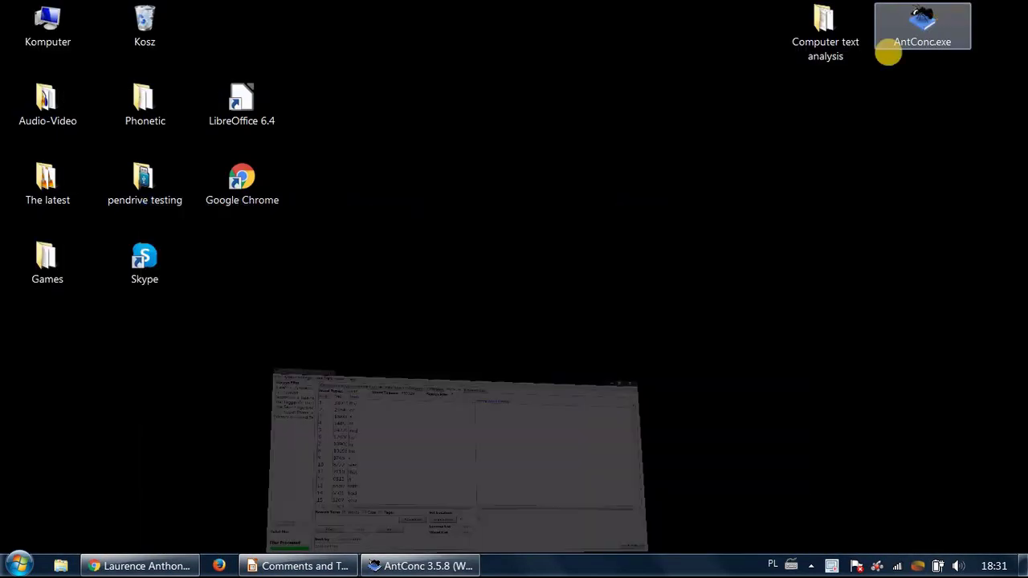
double_click(827, 28)
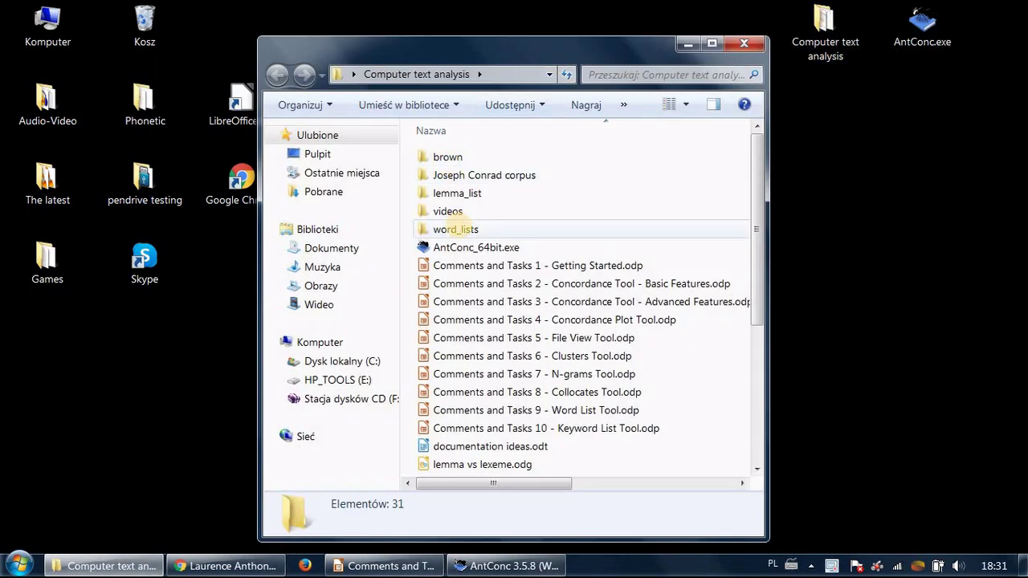
left_click(455, 229)
double_click(455, 229)
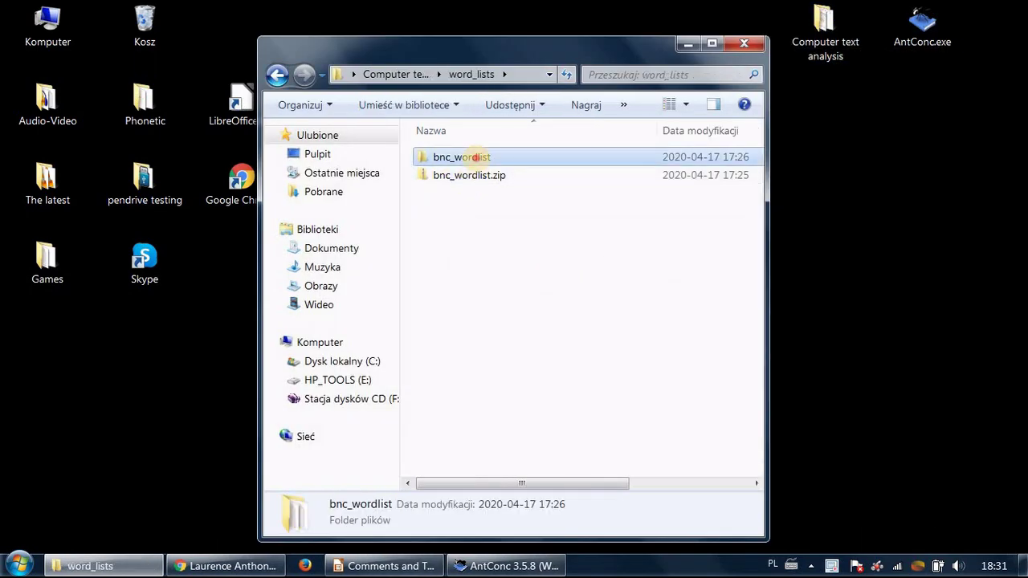
double_click(473, 155)
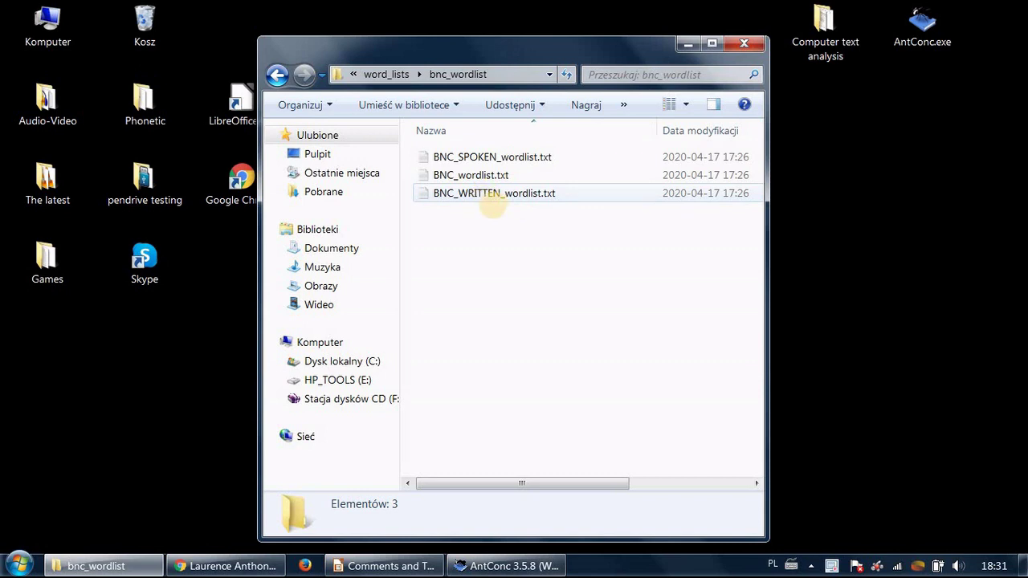
left_click(473, 195)
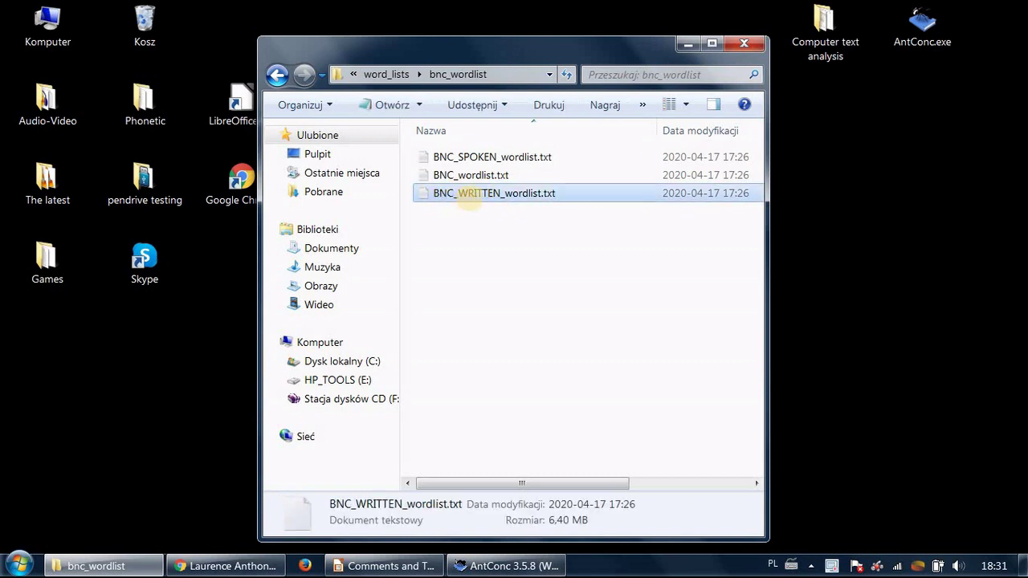
left_click(378, 566)
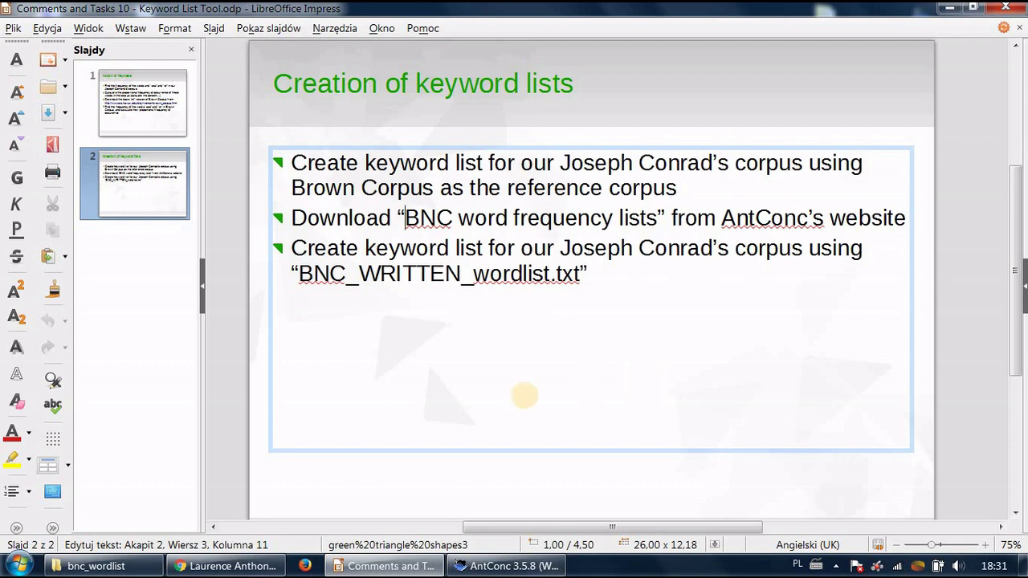
mouse_move(224, 565)
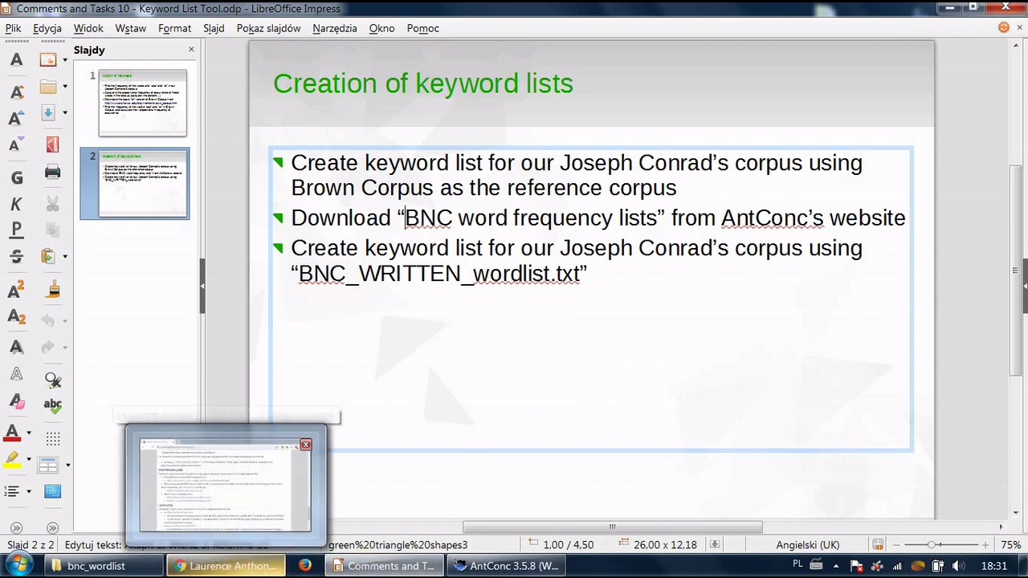
- In AntConc's Keyword List preferences, set the reference corpus to use word lists and clear brown.txt from the reference files
left_click(514, 565)
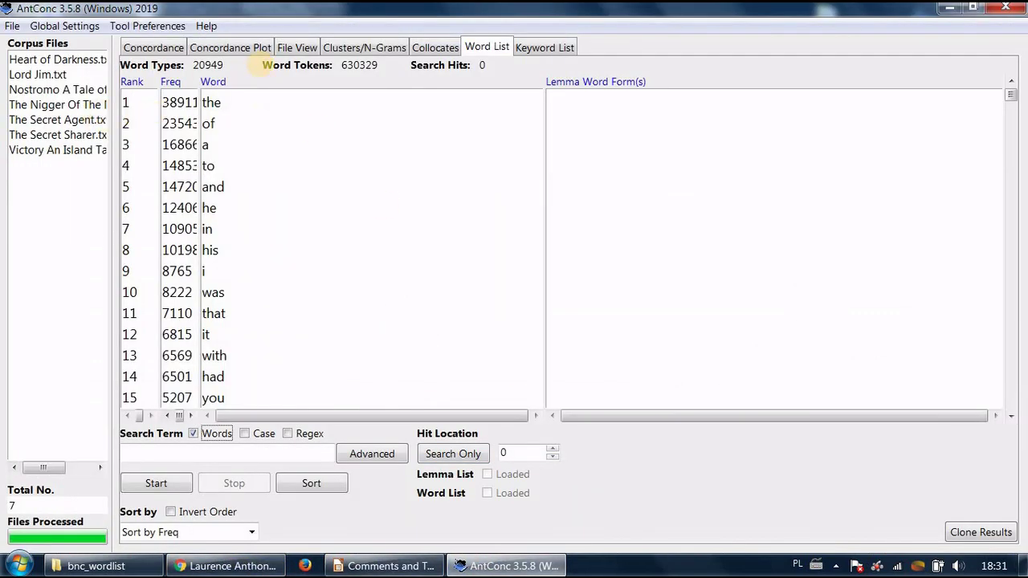
left_click(148, 26)
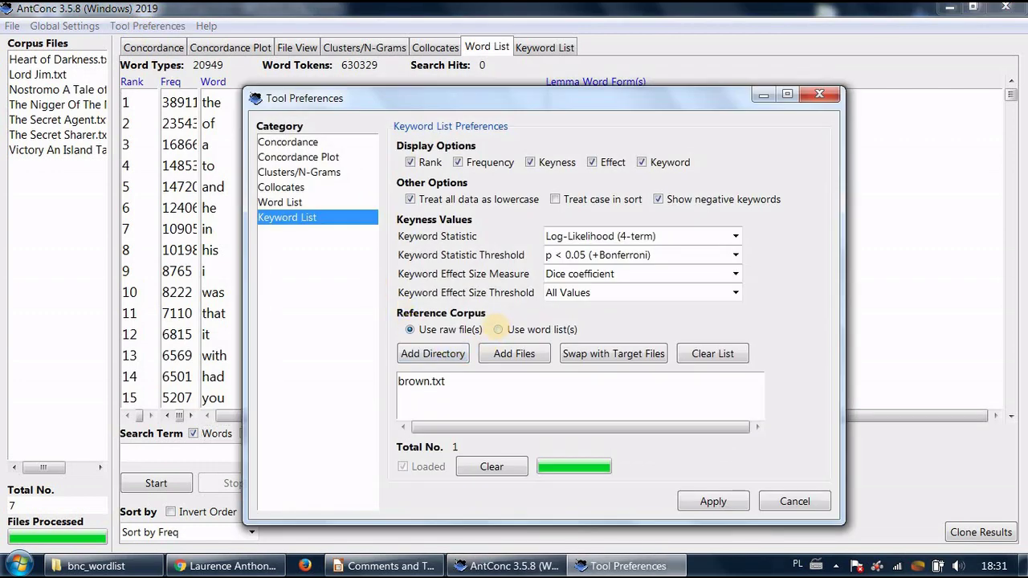
left_click(497, 329)
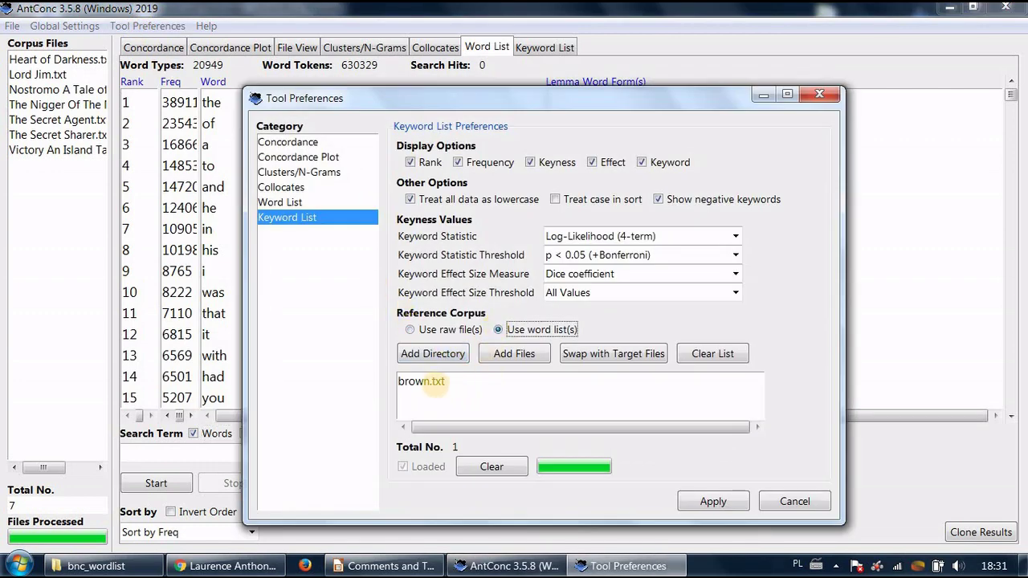
left_click(412, 381)
left_click(696, 354)
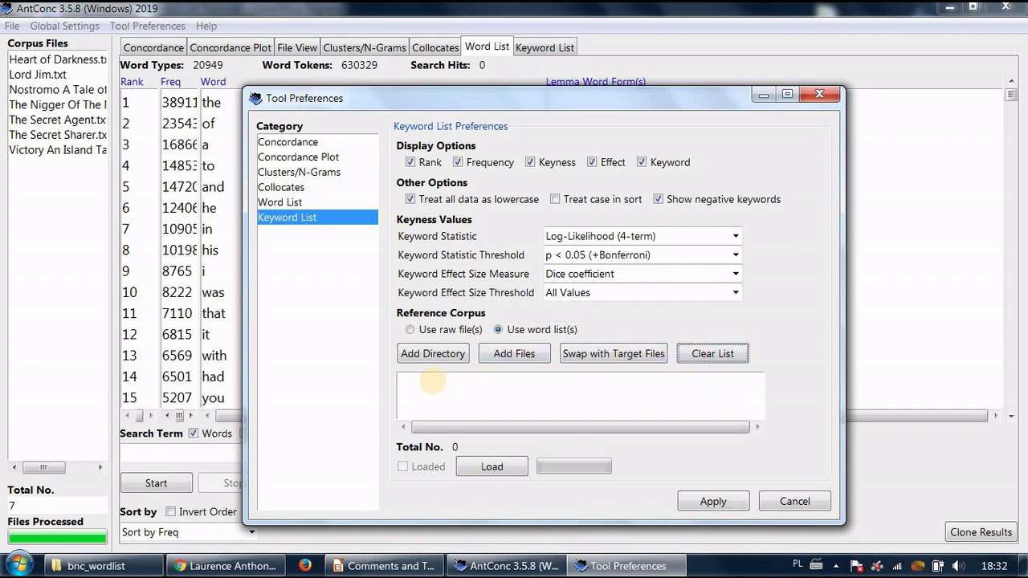
left_click(498, 330)
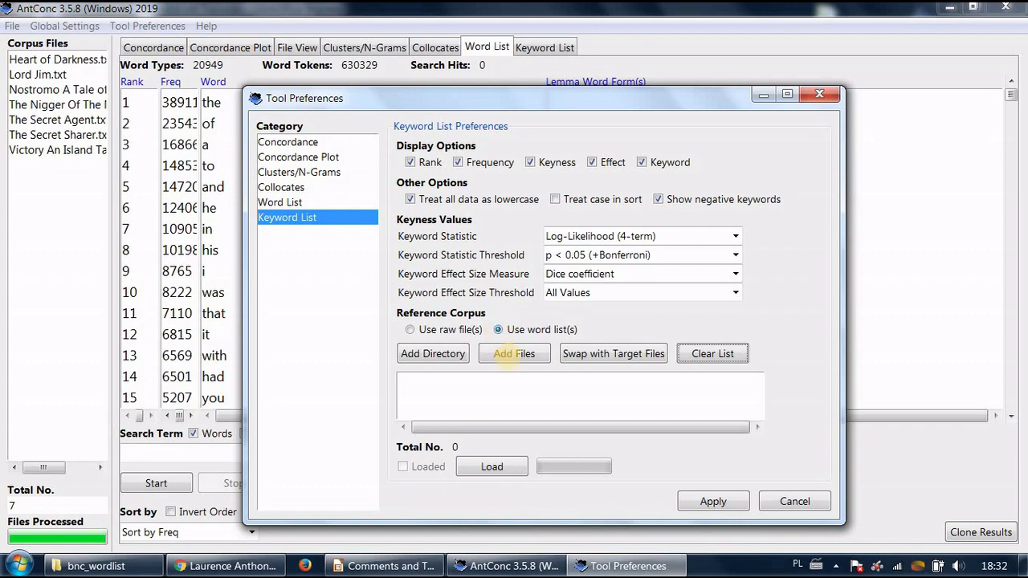
- Add BNC_WRITTEN_wordlist.txt from the word_lists/bnc_wordlist folder as the reference corpus, load it and apply the keyword list preferences
left_click(505, 356)
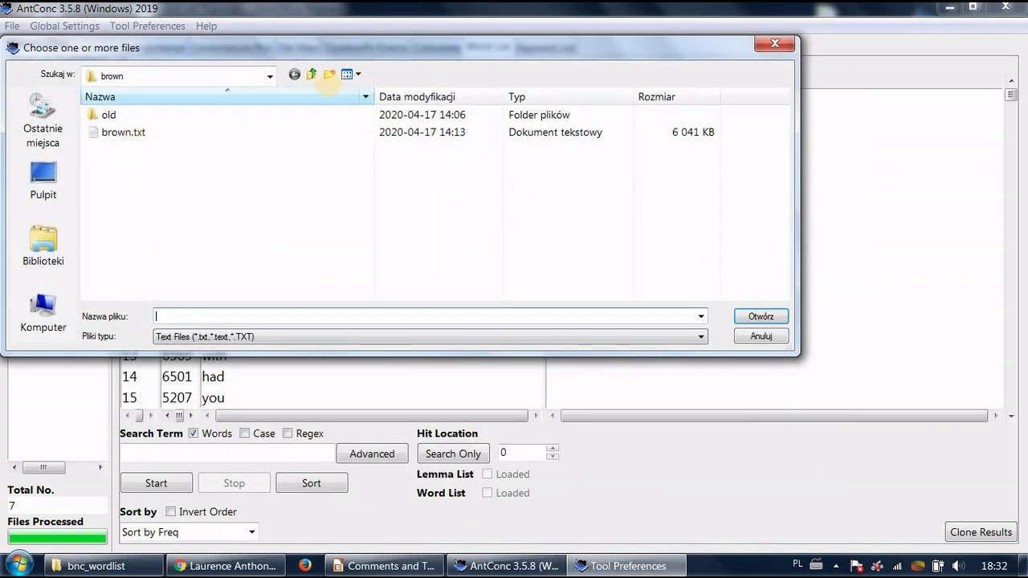
left_click(312, 74)
double_click(137, 184)
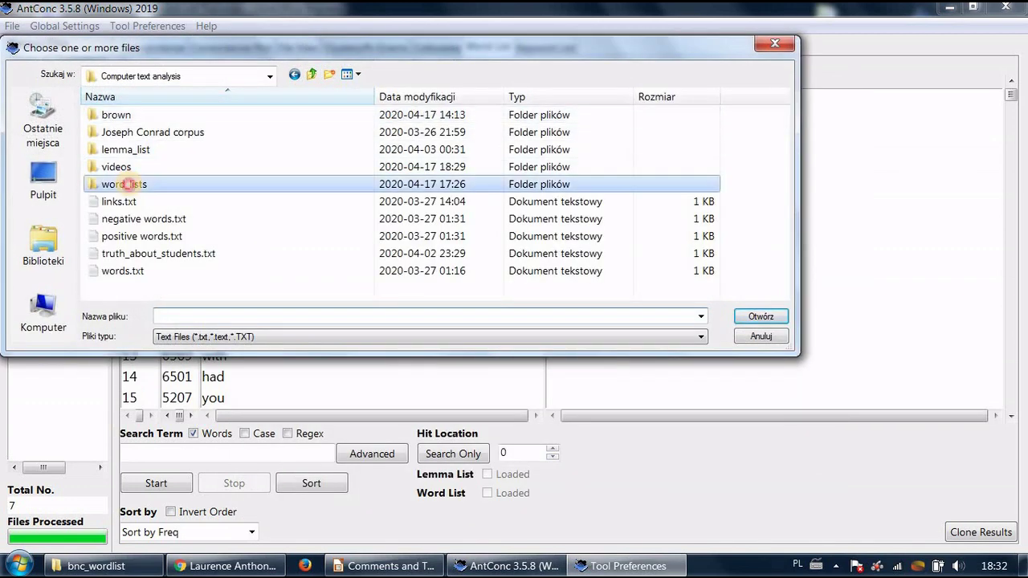
double_click(128, 114)
left_click(144, 150)
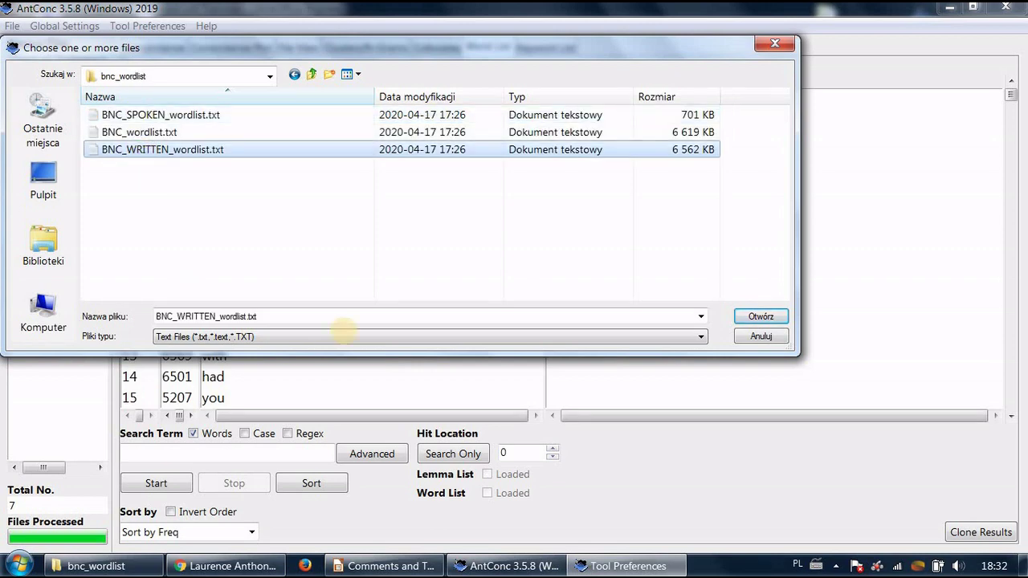
left_click(760, 316)
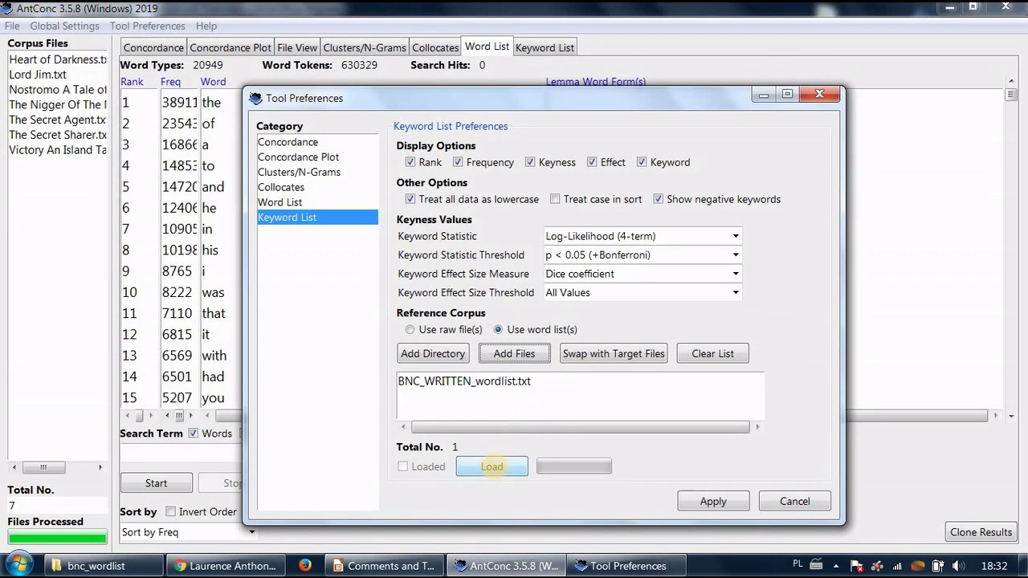
left_click(492, 466)
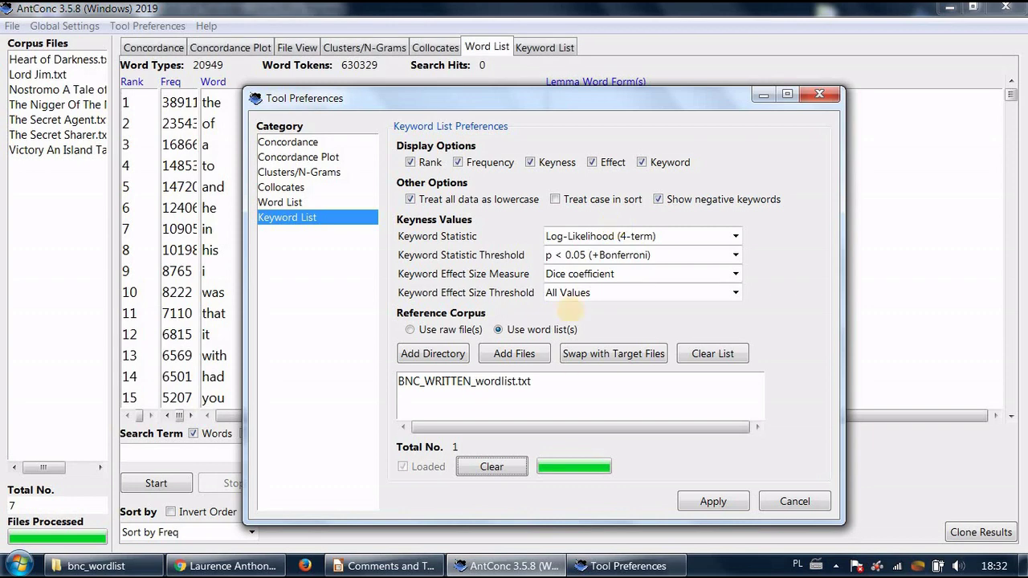
left_click(713, 501)
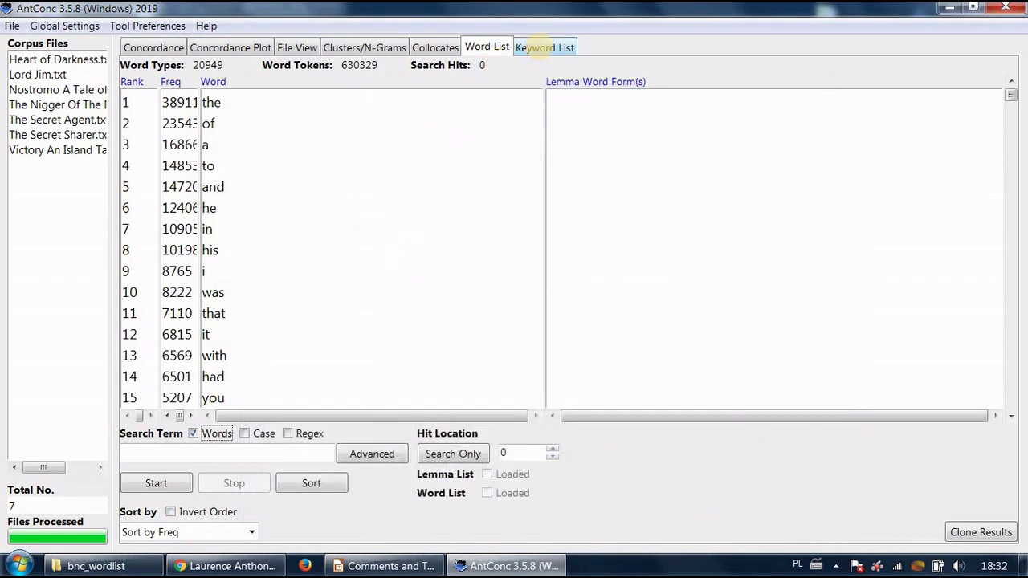
- Generate the Conrad corpus keyword list against the BNC written word list, sorted by keyness, and browse its keywords
left_click(539, 47)
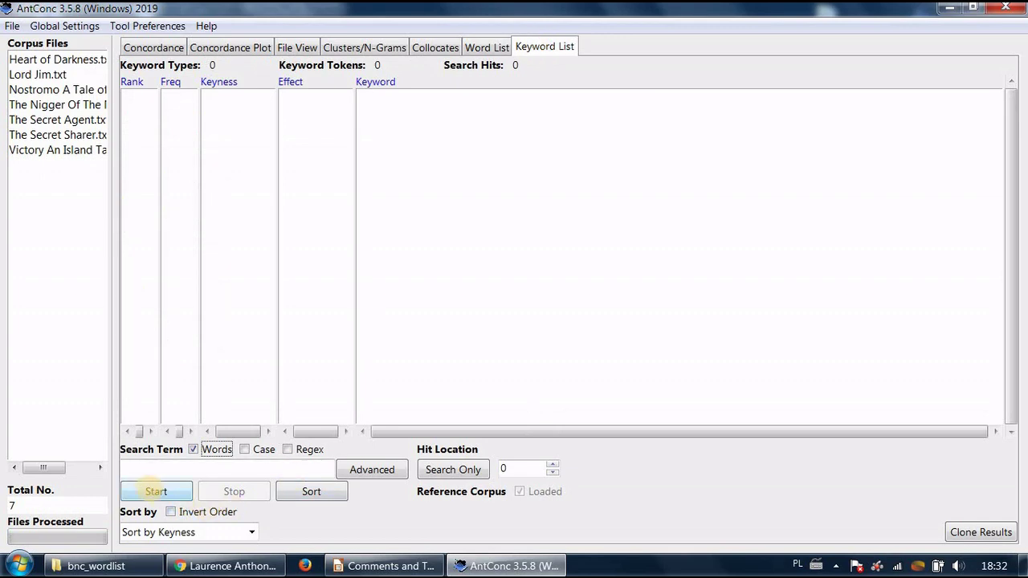
left_click(156, 491)
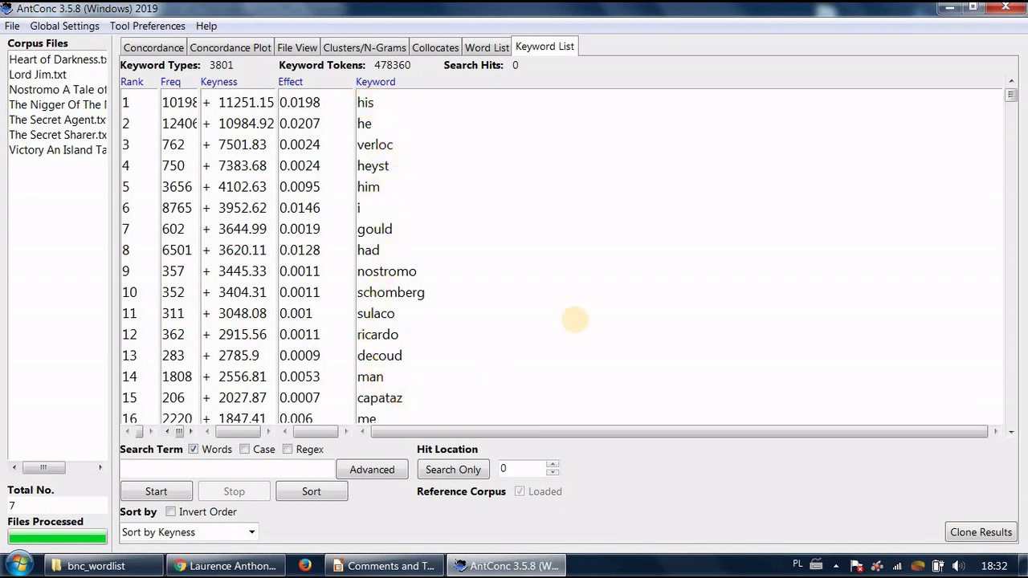
left_click_drag(1011, 96, 1012, 128)
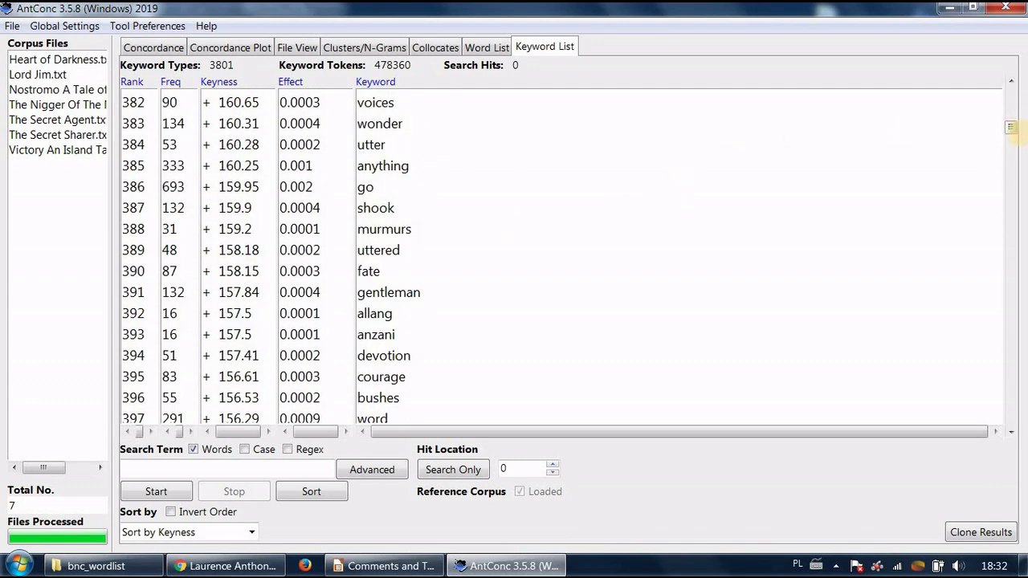
left_click_drag(1012, 128, 1011, 112)
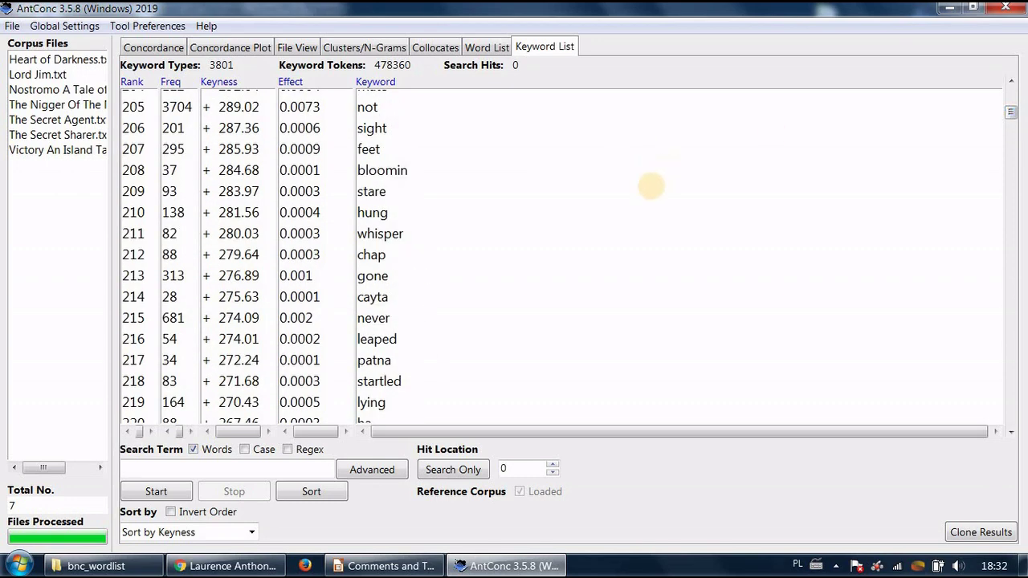